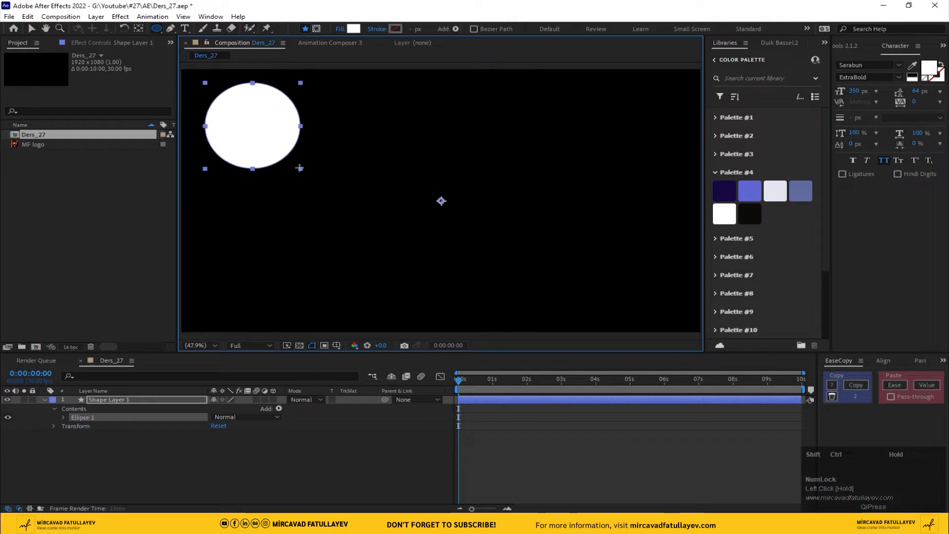
Step: Center the anchor point of Shape Layer 1 on its circle using Motion Tools
{"action": "left_click", "coordinate": [32, 29]}
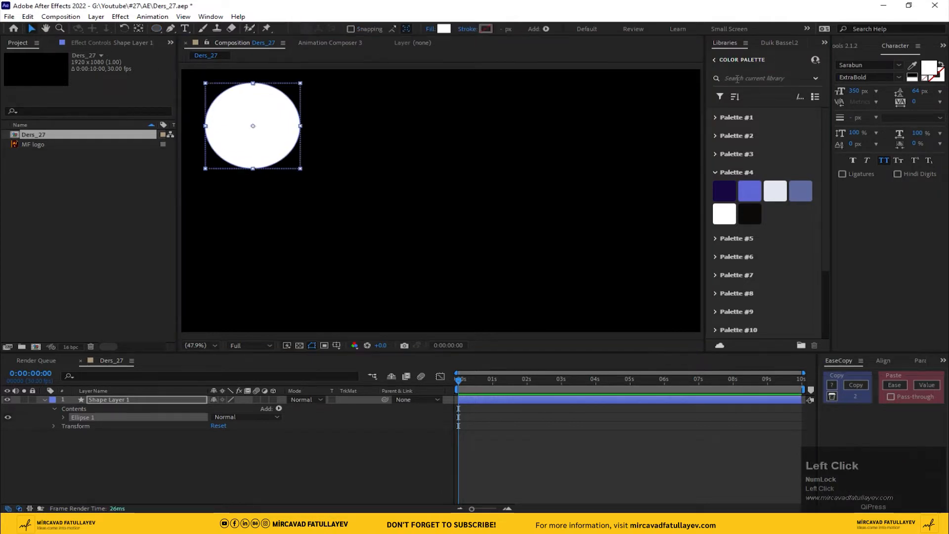
{"action": "left_click", "coordinate": [844, 45]}
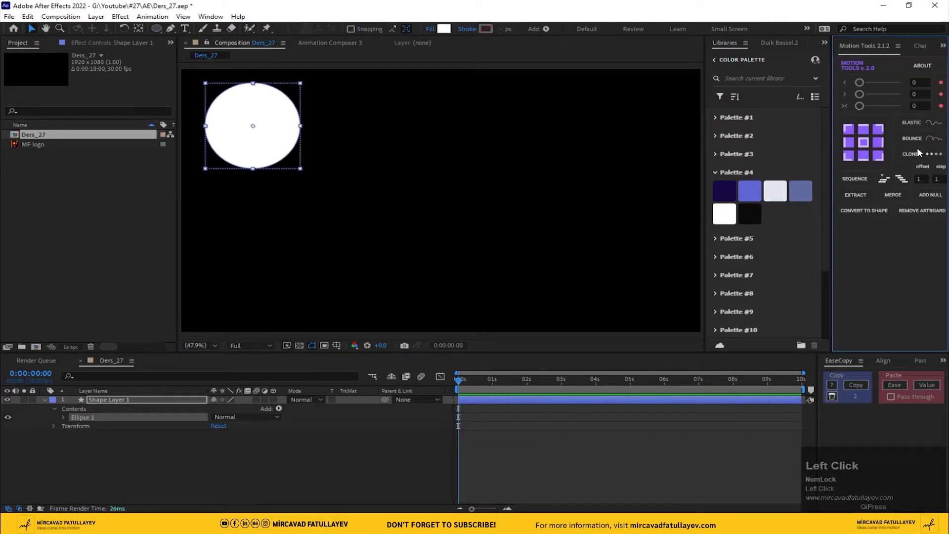
{"action": "left_click", "coordinate": [242, 430]}
{"action": "left_click", "coordinate": [101, 399]}
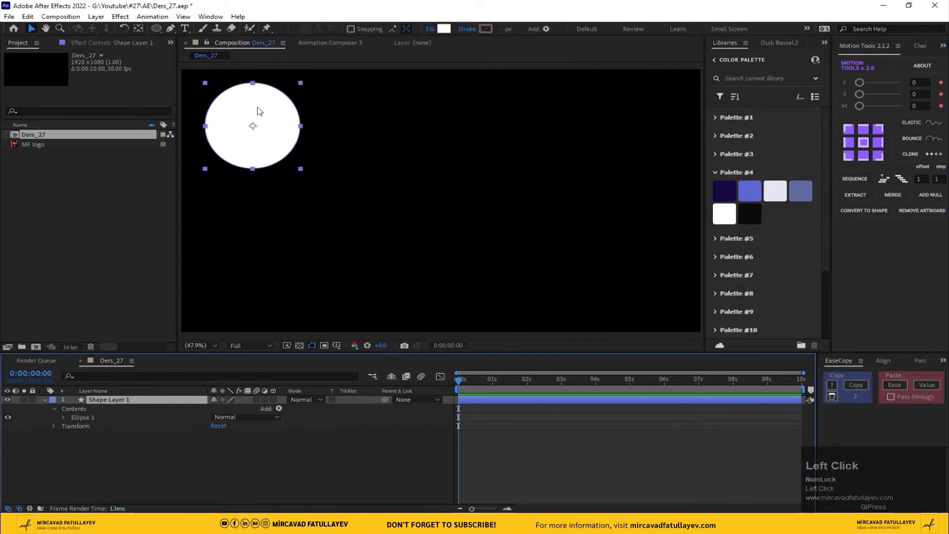
Step: Apply a Fill effect to the circle layer and sample the dark purple swatch of Palette #4 as its color
{"action": "left_click", "coordinate": [96, 41]}
{"action": "key", "text": "ctrl+space"}
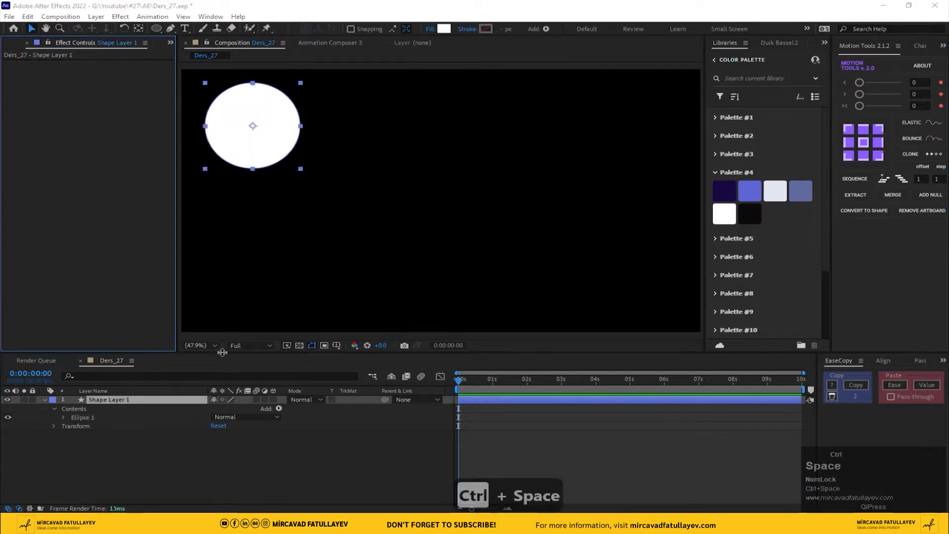
{"action": "type", "text": "fil"}
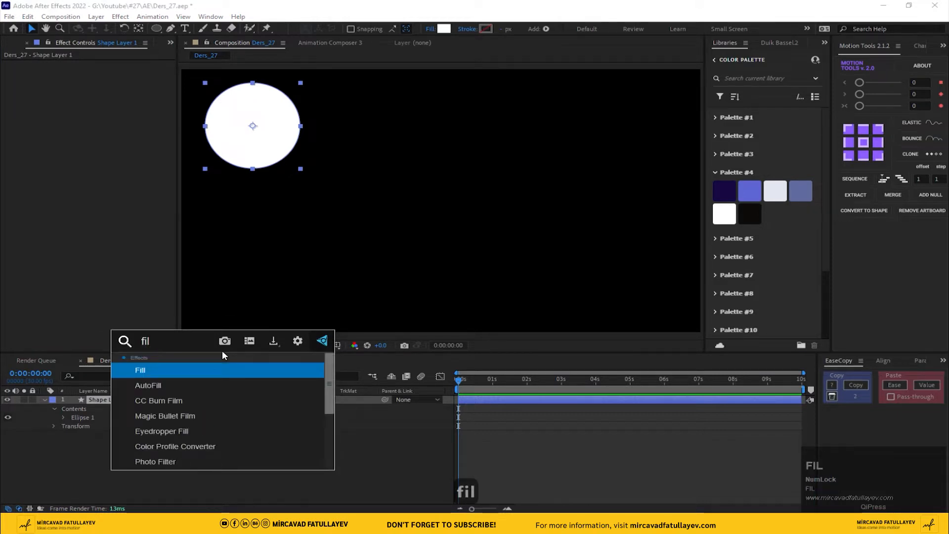
{"action": "key", "text": "Return"}
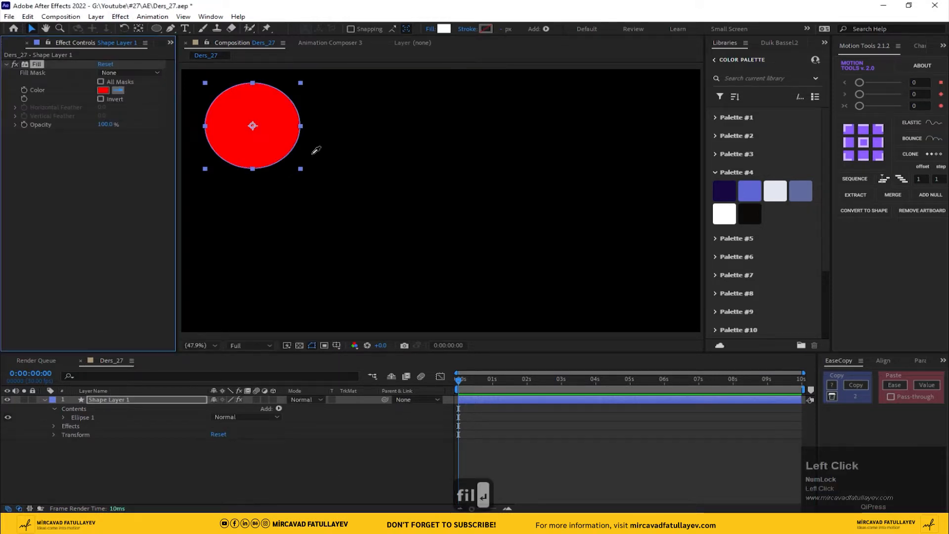
{"action": "left_click", "coordinate": [726, 194]}
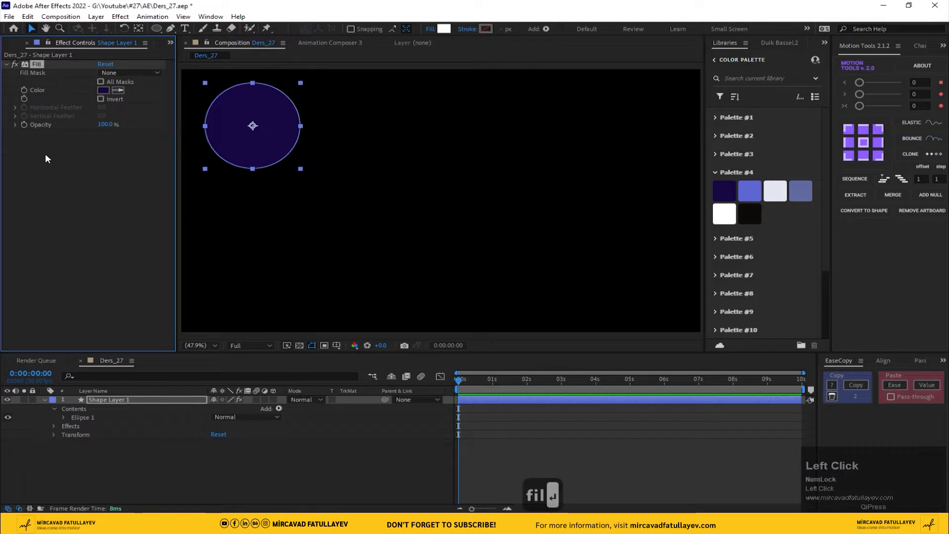
Step: Add a Drop Shadow effect to the circle with the dark purple shadow color and a distance of 150
{"action": "key", "text": "ctrl+space"}
{"action": "type", "text": "dr"}
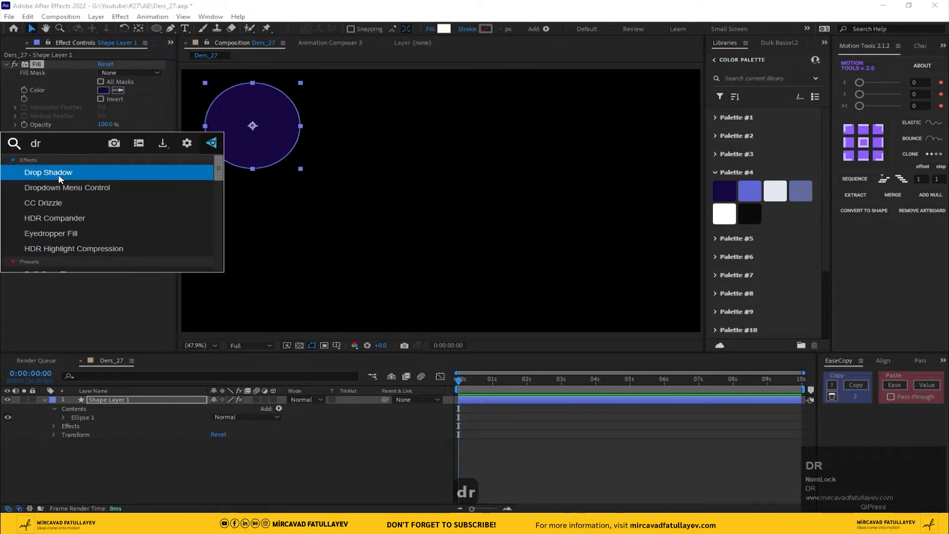
{"action": "left_click", "coordinate": [86, 173]}
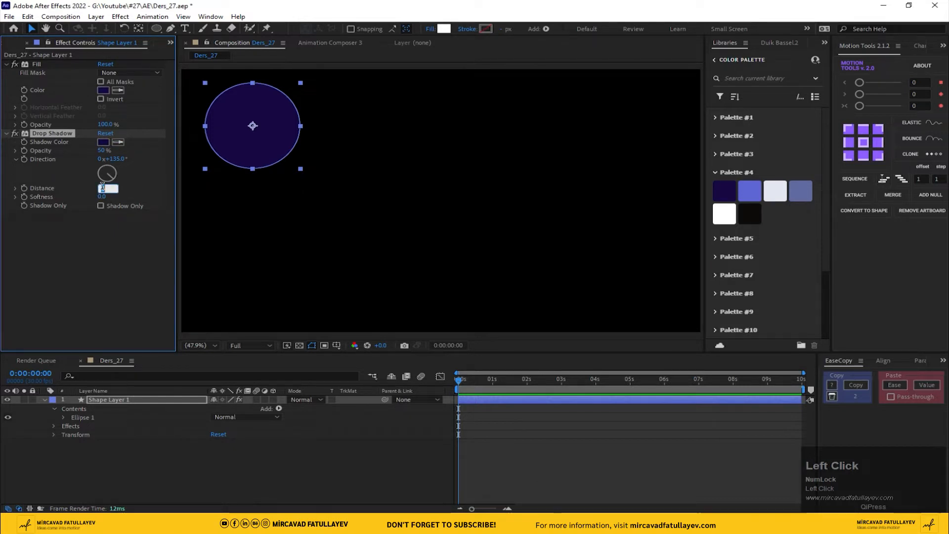
{"action": "type", "text": "150"}
{"action": "key", "text": "Return"}
{"action": "left_click", "coordinate": [91, 259]}
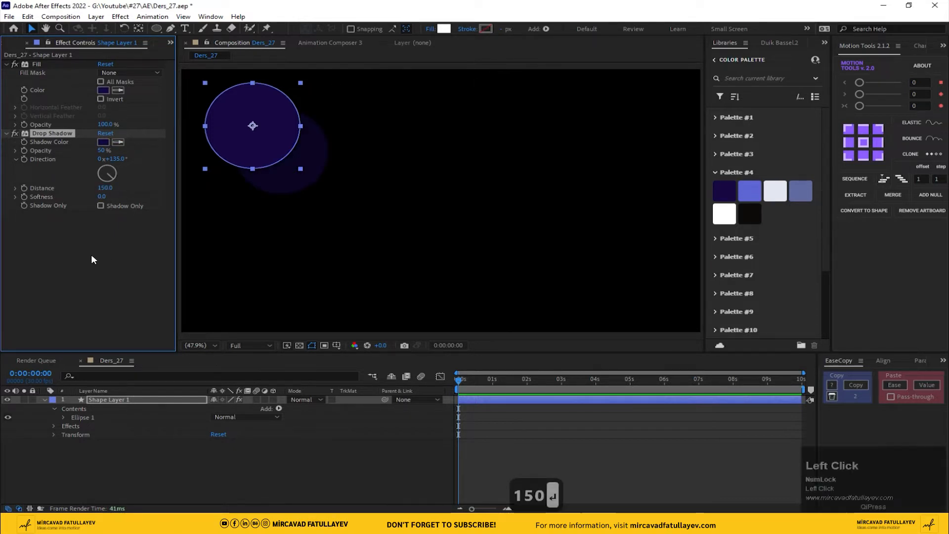
{"action": "left_click", "coordinate": [6, 65]}
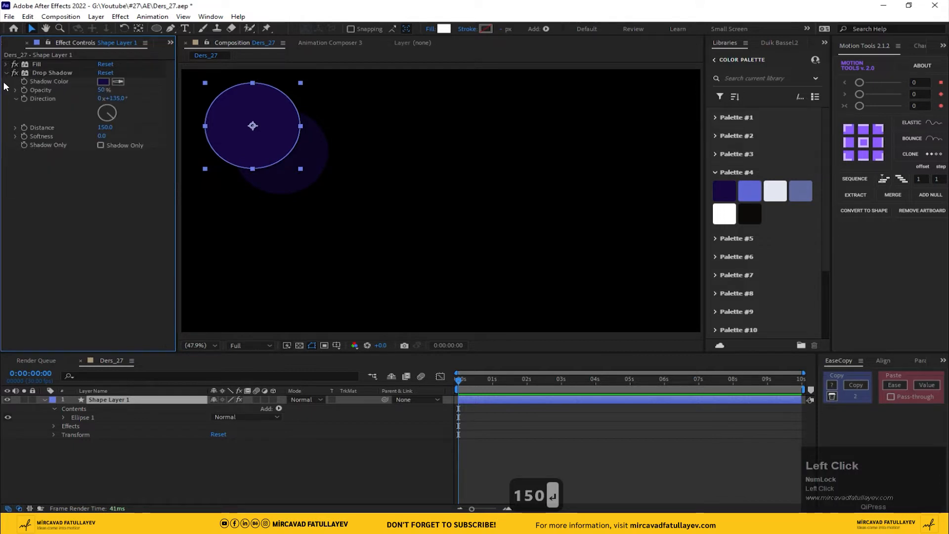
{"action": "left_click", "coordinate": [6, 73]}
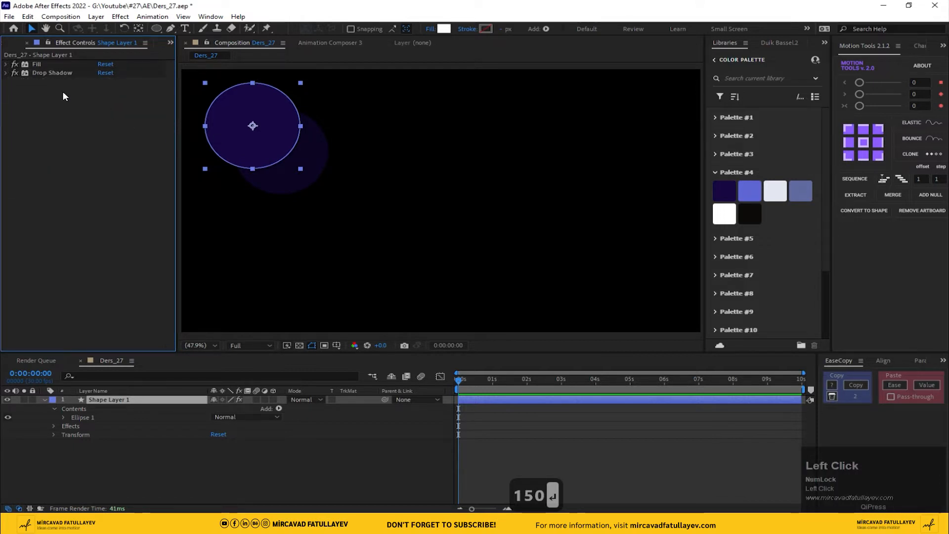
{"action": "left_click", "coordinate": [6, 73]}
{"action": "left_click", "coordinate": [6, 64]}
Step: Duplicate the dark purple circle and place the copy directly below the original
{"action": "left_click", "coordinate": [231, 131]}
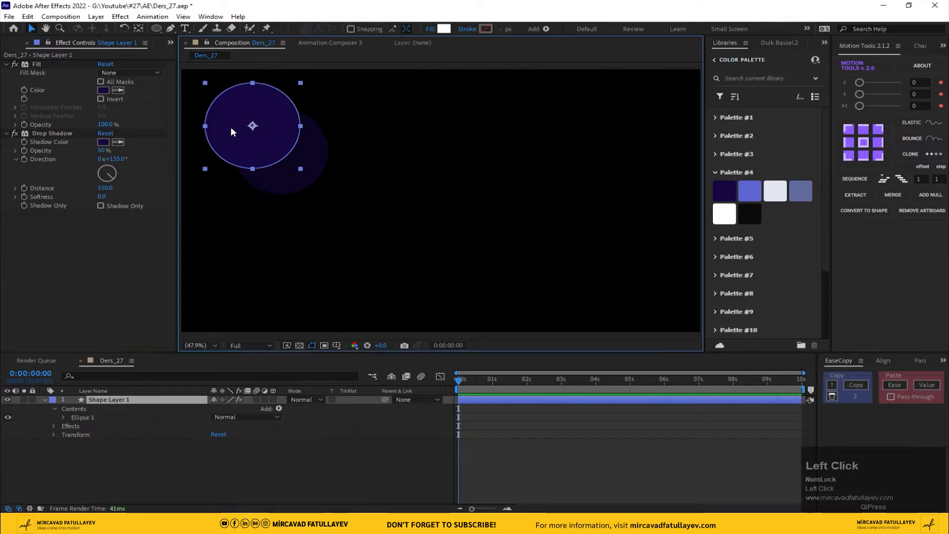
{"action": "scroll", "coordinate": [313, 127], "scroll_direction": "down", "scroll_amount": 4}
{"action": "scroll", "coordinate": [440, 168], "scroll_direction": "up", "scroll_amount": 2}
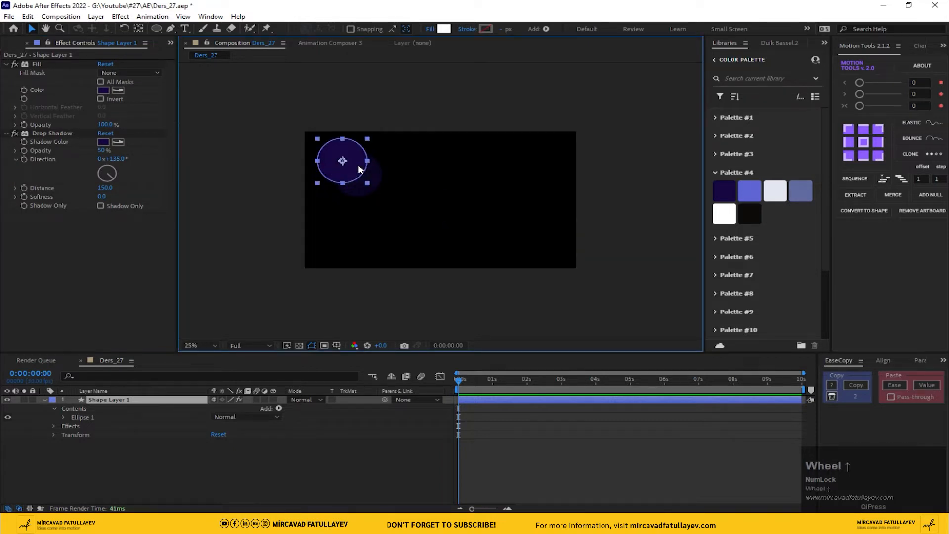
{"action": "key", "text": "ctrl+d"}
{"action": "left_click_drag", "start_coordinate": [351, 161], "coordinate": [352, 227]}
Step: Scale the duplicated circle to 70%
{"action": "key", "text": "s"}
{"action": "left_click", "coordinate": [245, 408]}
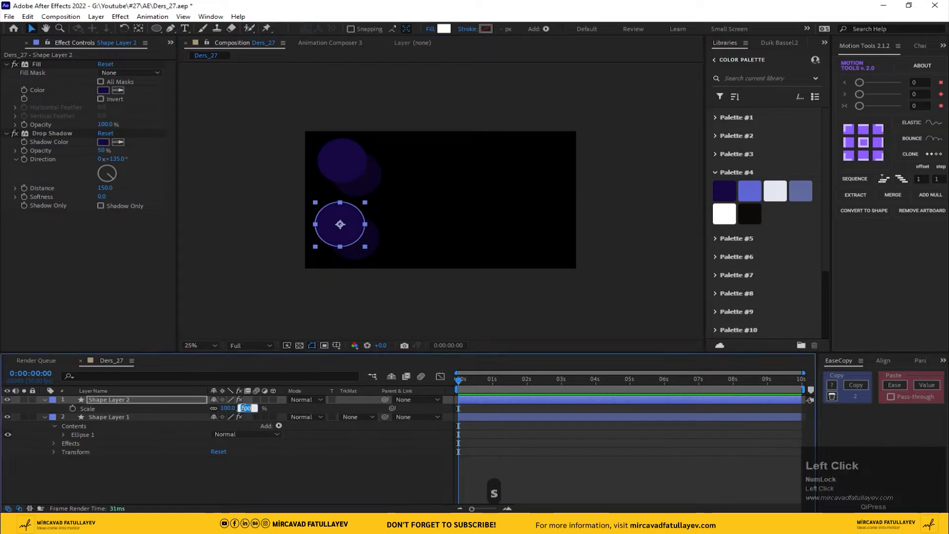
{"action": "type", "text": "50"}
{"action": "key", "text": "Return"}
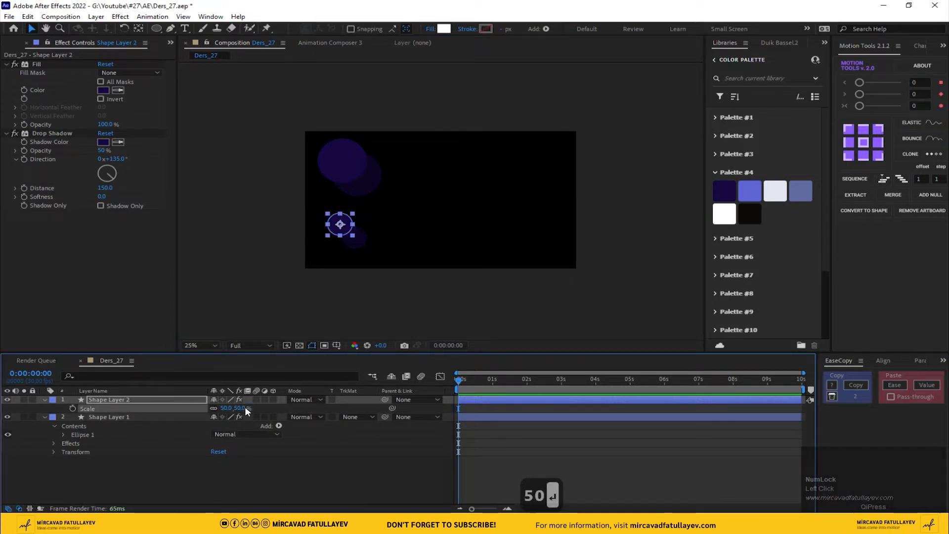
{"action": "left_click", "coordinate": [244, 407]}
{"action": "type", "text": "70"}
{"action": "key", "text": "Return"}
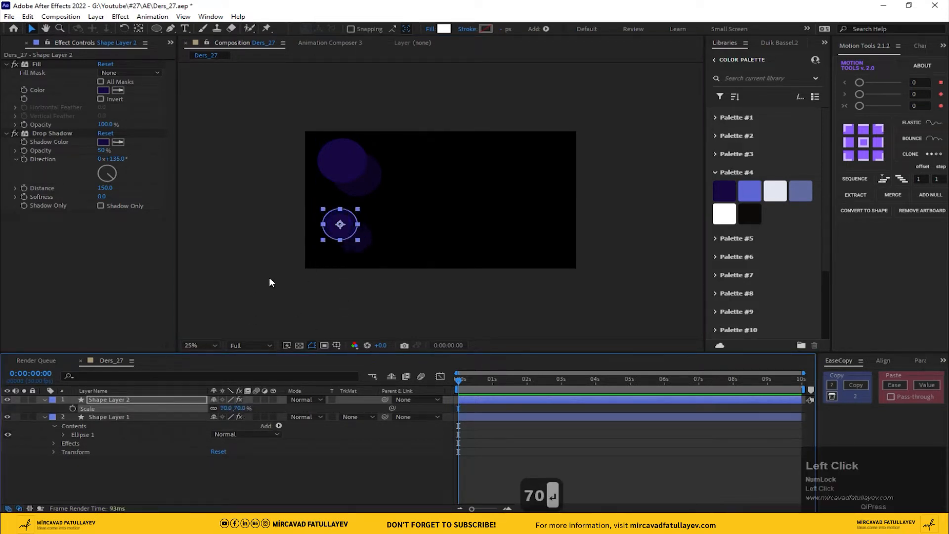
Step: Nudge the large circle slightly up and move the smaller copy up and left, closer beneath it
{"action": "scroll", "coordinate": [270, 282], "scroll_direction": "up", "scroll_amount": 2}
{"action": "middle_click", "coordinate": [287, 265]}
{"action": "left_click", "coordinate": [365, 170]}
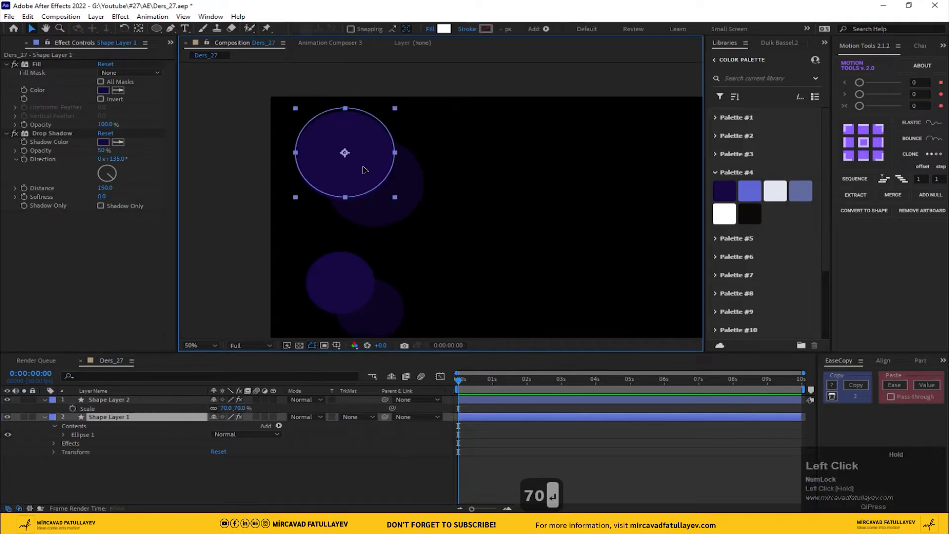
{"action": "left_click_drag", "start_coordinate": [347, 276], "coordinate": [331, 243]}
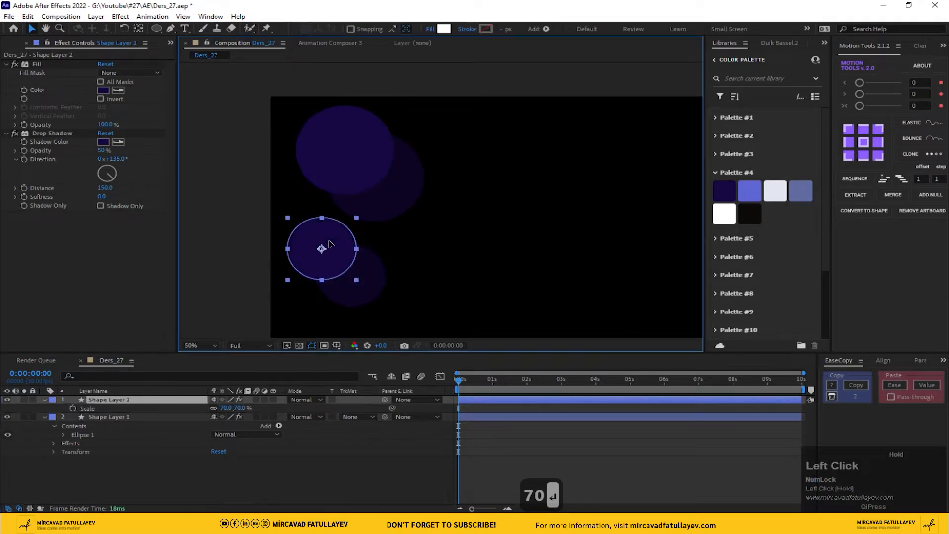
Step: Recolor the smaller circle's fill and drop shadow with the bright blue swatch of Palette #4
{"action": "left_click", "coordinate": [118, 90]}
{"action": "left_click", "coordinate": [747, 188]}
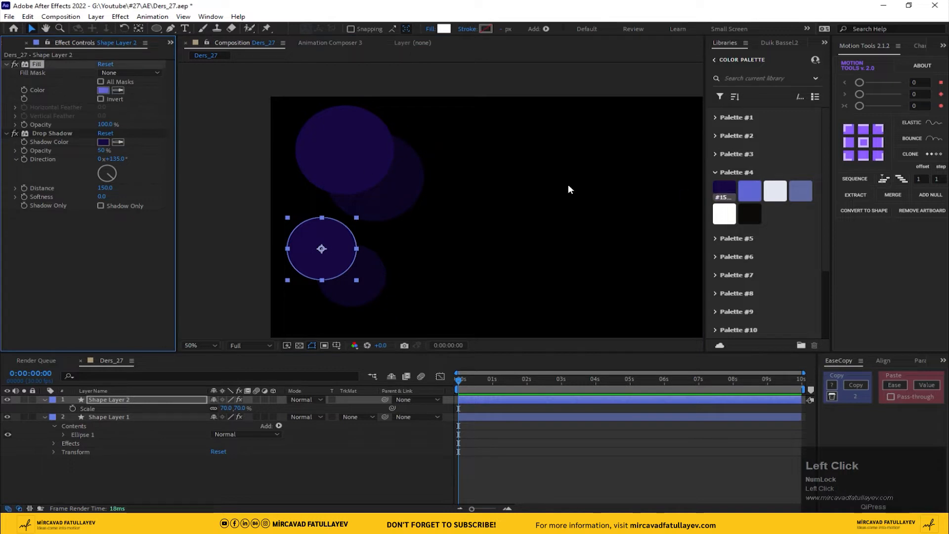
{"action": "left_click", "coordinate": [106, 90]}
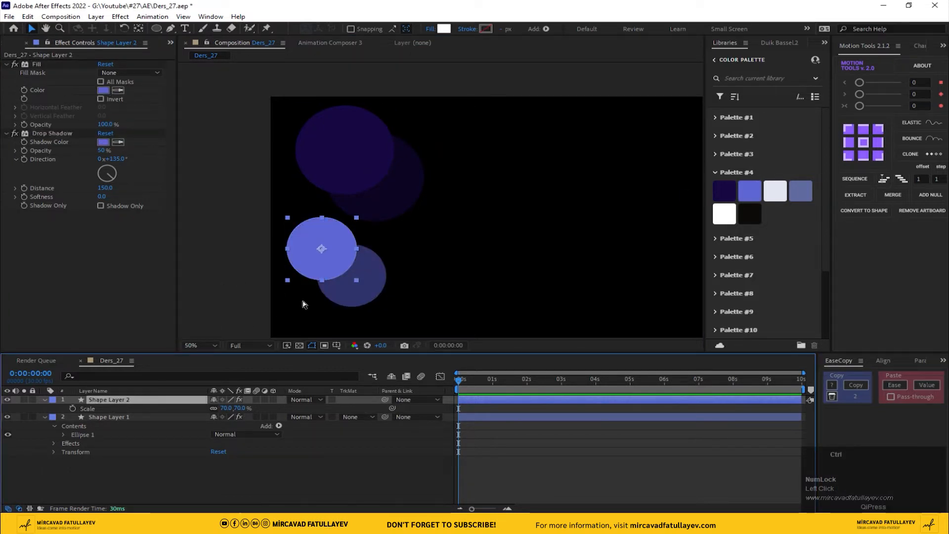
Step: Duplicate the blue circle up and to the right, and recolor its fill and shadow with Palette #4's off-white
{"action": "key", "text": "ctrl+d"}
{"action": "left_click_drag", "start_coordinate": [322, 252], "coordinate": [437, 202]}
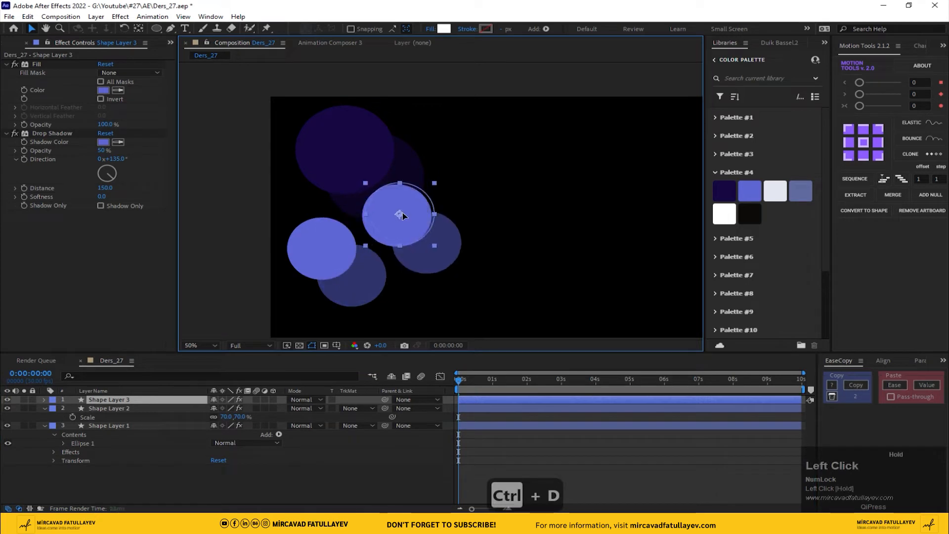
{"action": "left_click", "coordinate": [117, 90]}
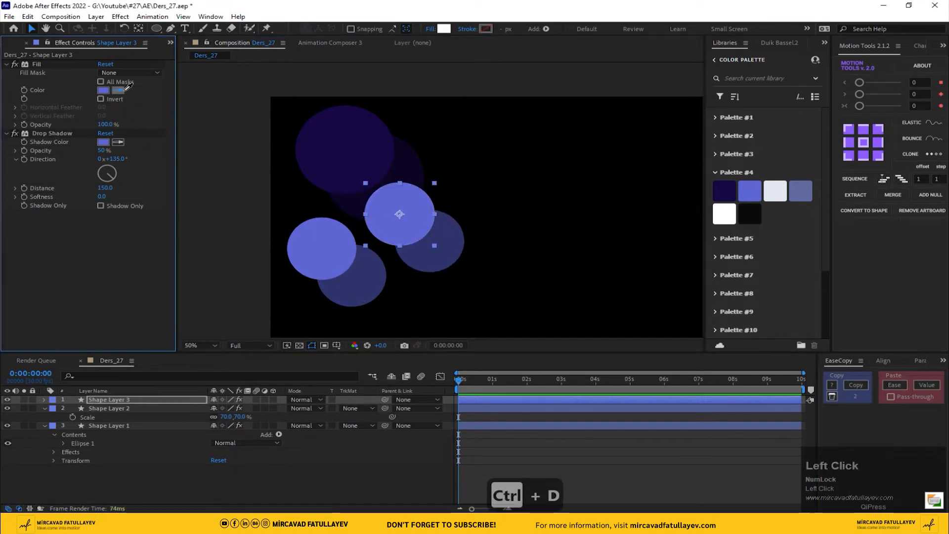
{"action": "left_click", "coordinate": [771, 190]}
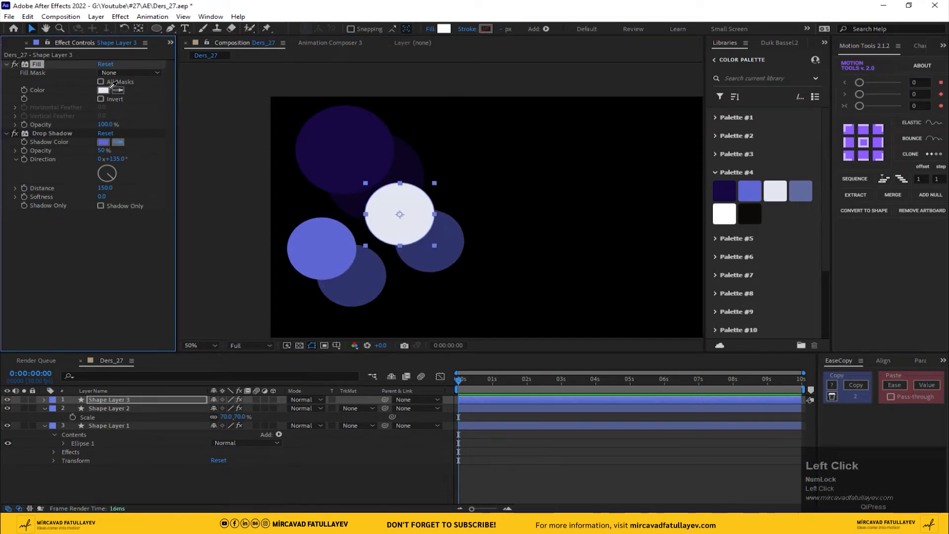
{"action": "left_click", "coordinate": [118, 142]}
{"action": "left_click", "coordinate": [398, 232]}
{"action": "mouse_move", "coordinate": [397, 245]}
{"action": "left_mouse_down"}
{"action": "mouse_move", "coordinate": [364, 175]}
{"action": "mouse_move", "coordinate": [401, 179]}
{"action": "mouse_move", "coordinate": [381, 226]}
{"action": "mouse_move", "coordinate": [389, 255]}
{"action": "left_mouse_up"}
{"action": "key", "text": "ctrl+d"}
{"action": "key", "text": "ctrl+z"}
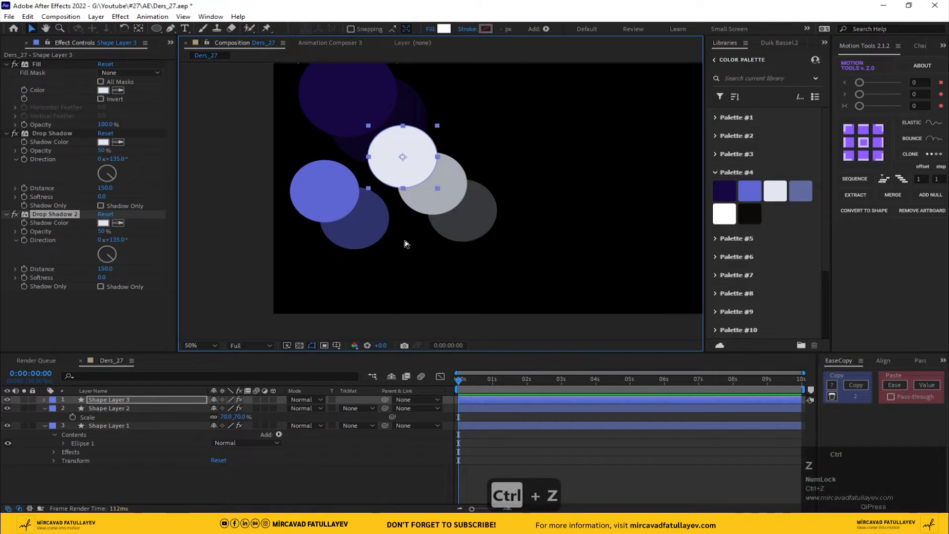
{"action": "key", "text": "ctrl+z"}
Step: Duplicate the off-white circle to a spot below it and recolor its fill and shadow with Palette #4's slate blue
{"action": "left_click", "coordinate": [396, 171]}
{"action": "key", "text": "ctrl+d"}
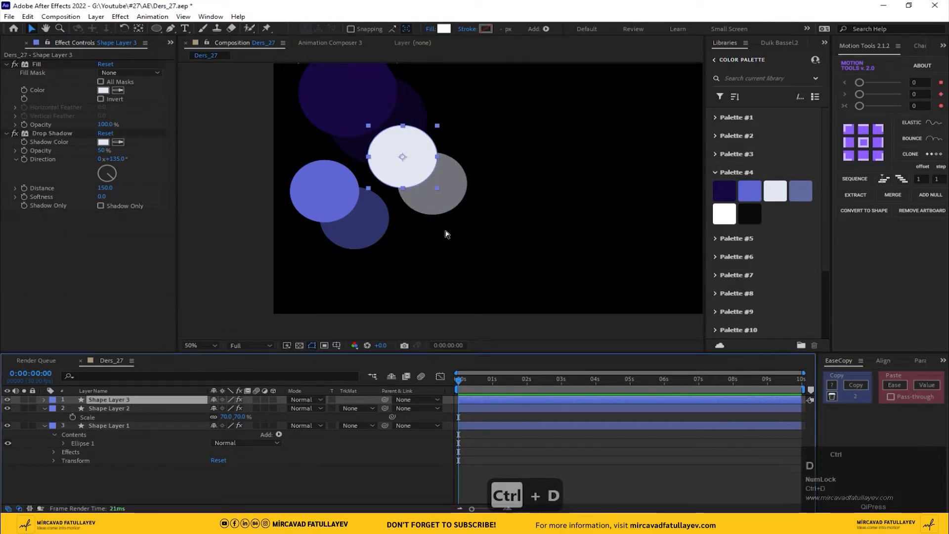
{"action": "left_click_drag", "start_coordinate": [422, 164], "coordinate": [403, 263]}
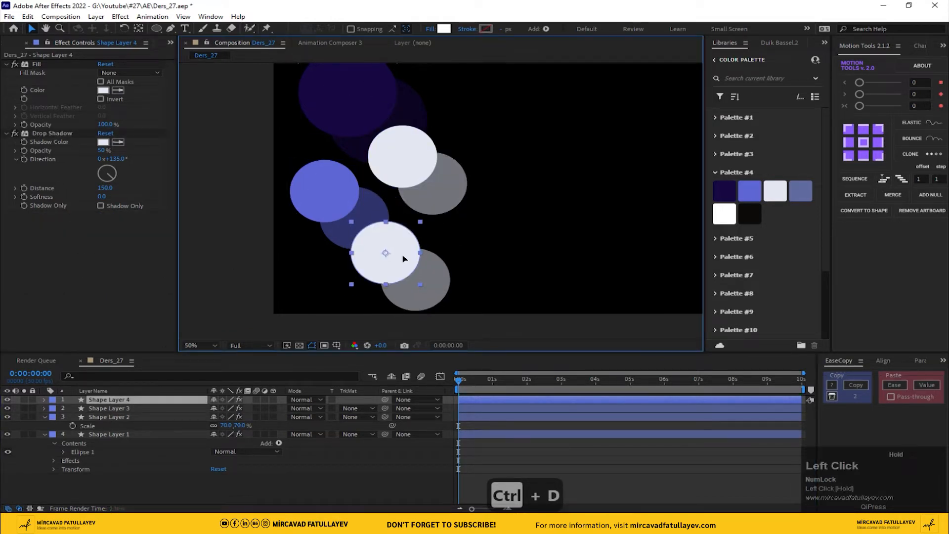
{"action": "left_click", "coordinate": [118, 90]}
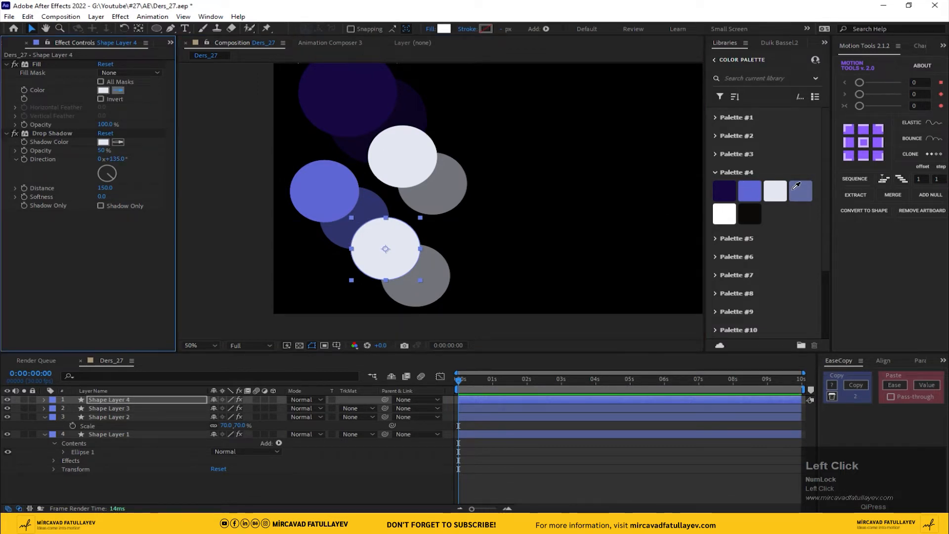
{"action": "left_click", "coordinate": [797, 189]}
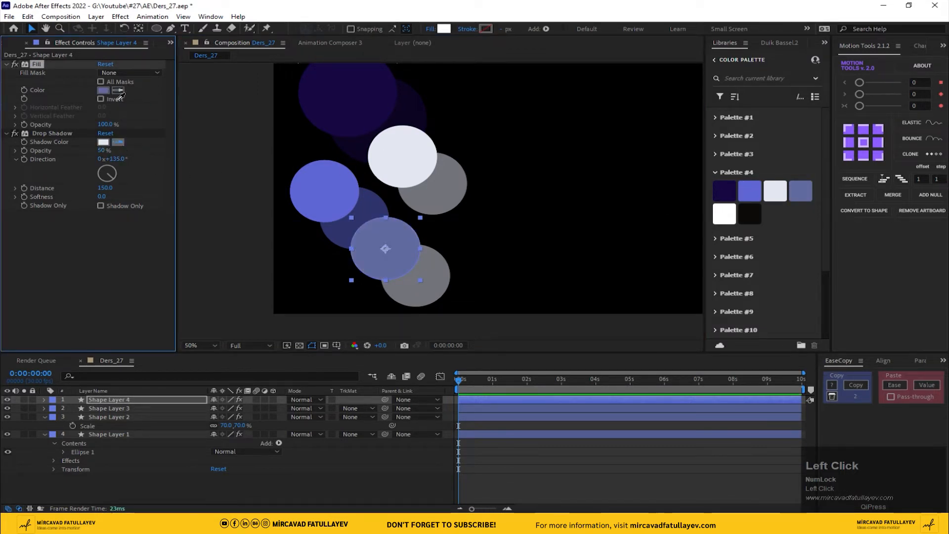
{"action": "left_click", "coordinate": [103, 90]}
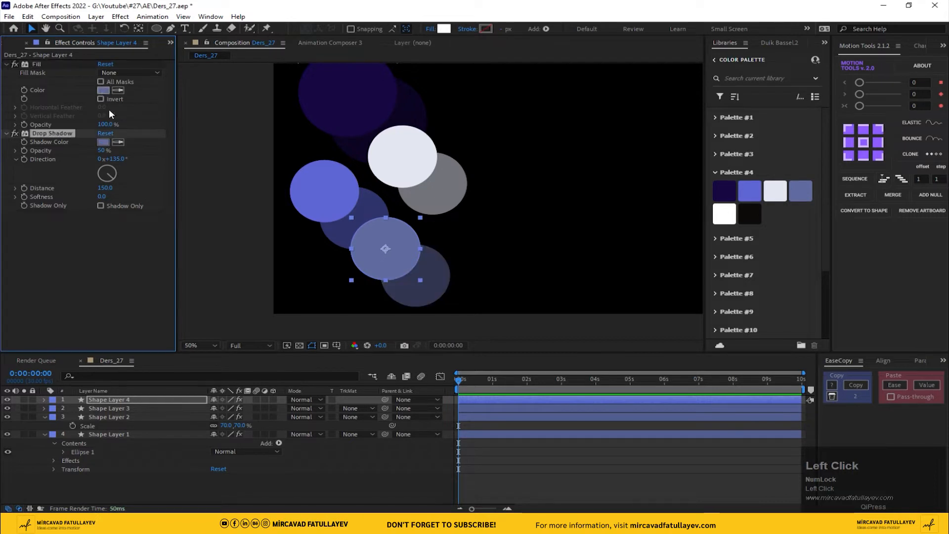
{"action": "left_click", "coordinate": [106, 400]}
Step: Duplicate the large dark purple circle and place the copy to the right of the slate blue circle
{"action": "scroll", "coordinate": [465, 217], "scroll_direction": "down", "scroll_amount": 2}
{"action": "middle_click", "coordinate": [465, 216]}
{"action": "left_click", "coordinate": [358, 144]}
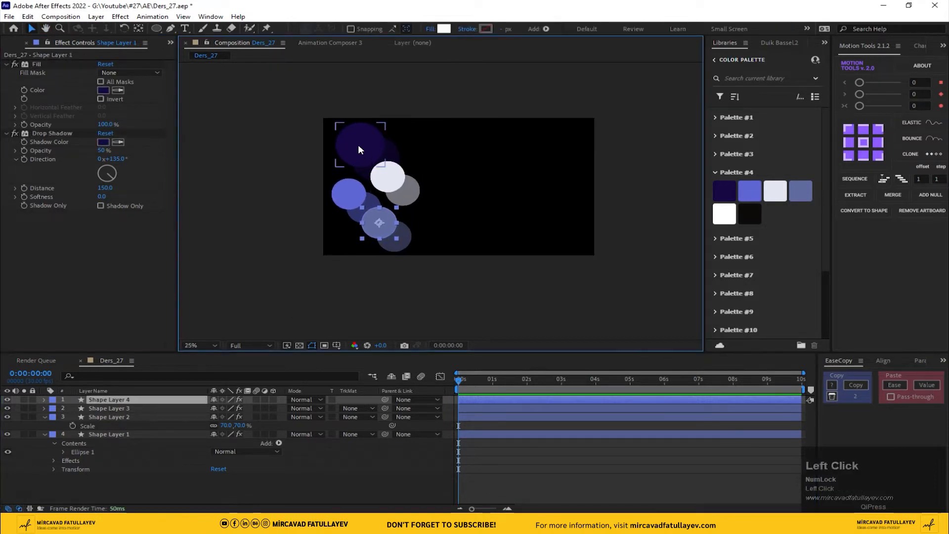
{"action": "key", "text": "ctrl+d"}
{"action": "left_click_drag", "start_coordinate": [359, 145], "coordinate": [426, 215]}
{"action": "scroll", "coordinate": [425, 214], "scroll_direction": "up", "scroll_amount": 2}
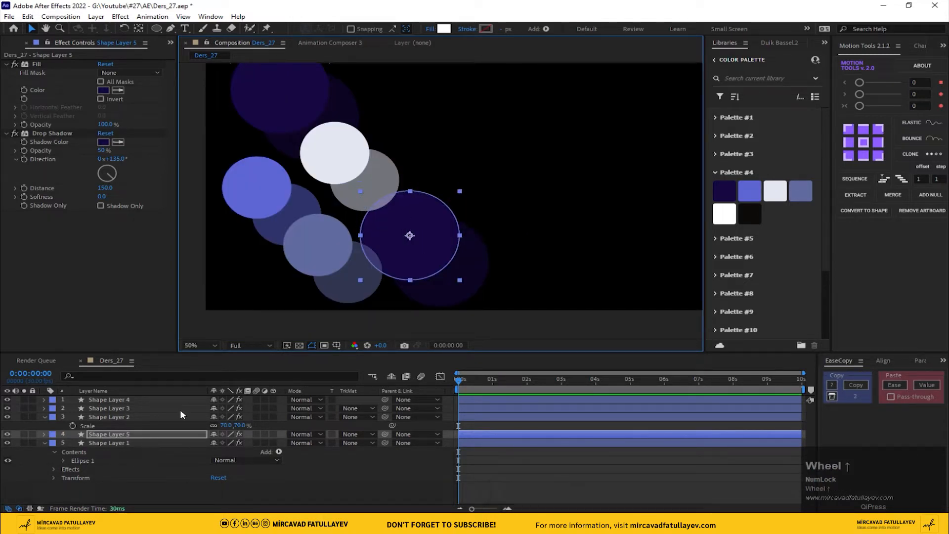
Step: Move Shape Layer 5 to the top of the layer stack and set its scale to 80%
{"action": "left_click_drag", "start_coordinate": [131, 433], "coordinate": [134, 402]}
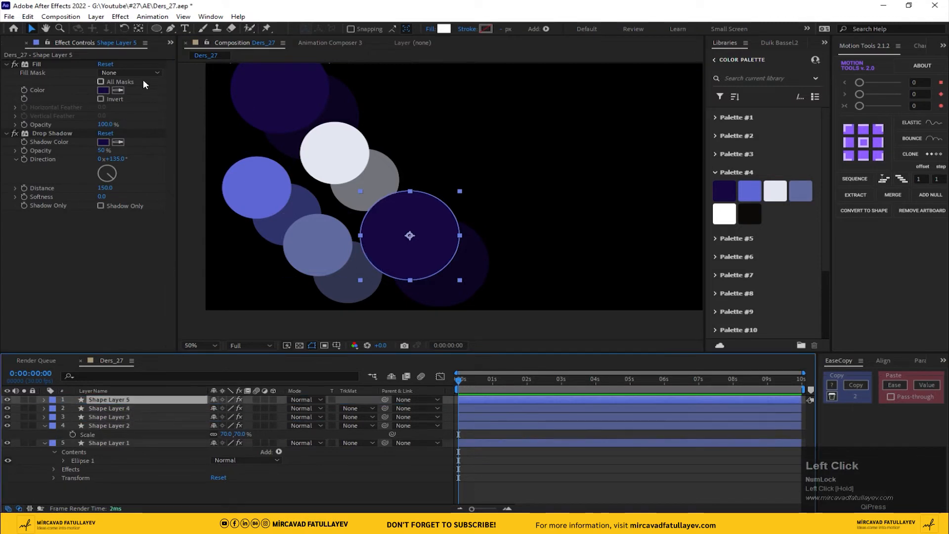
{"action": "key", "text": "s"}
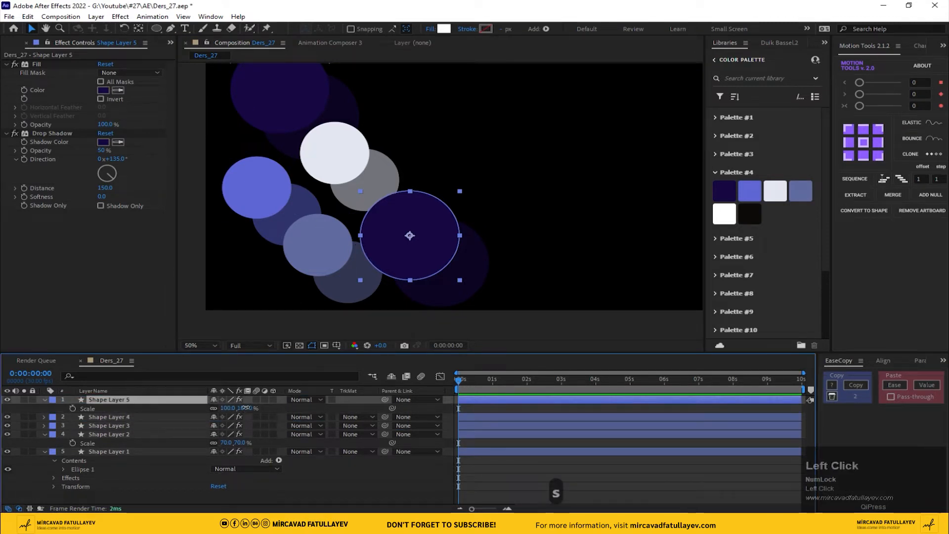
{"action": "key", "text": "Return"}
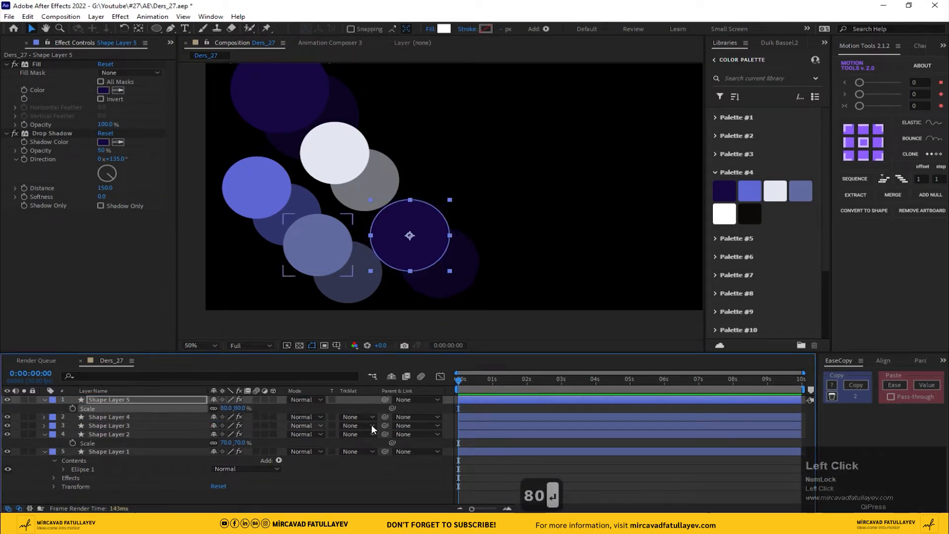
Step: Nudge the 80% dark purple circle up and left, and duplicate the blue circle to the right of the large dark purple circle
{"action": "left_click", "coordinate": [394, 239]}
{"action": "left_click_drag", "start_coordinate": [394, 239], "coordinate": [398, 237]}
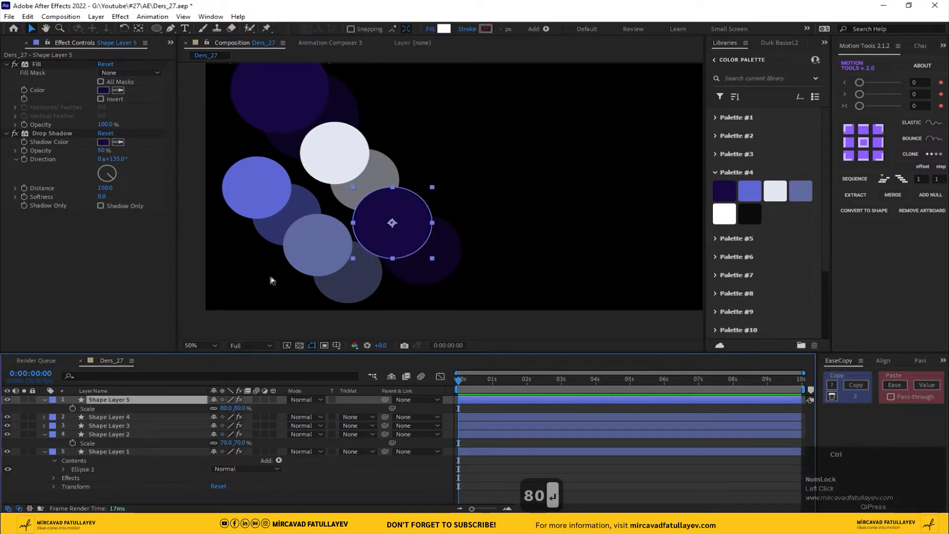
{"action": "left_click", "coordinate": [262, 186]}
{"action": "key", "text": "ctrl+d"}
{"action": "left_click_drag", "start_coordinate": [262, 192], "coordinate": [395, 105]}
{"action": "middle_click", "coordinate": [375, 170]}
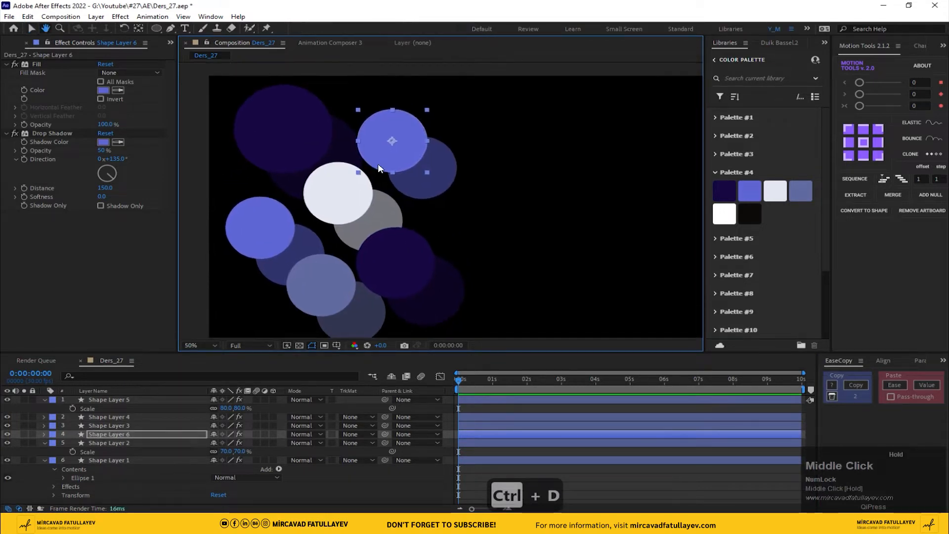
Step: Duplicate the upper blue circle down and to the right, and move the copy to the top of the layer stack
{"action": "left_click_drag", "start_coordinate": [395, 149], "coordinate": [442, 205]}
{"action": "key", "text": "ctrl+d"}
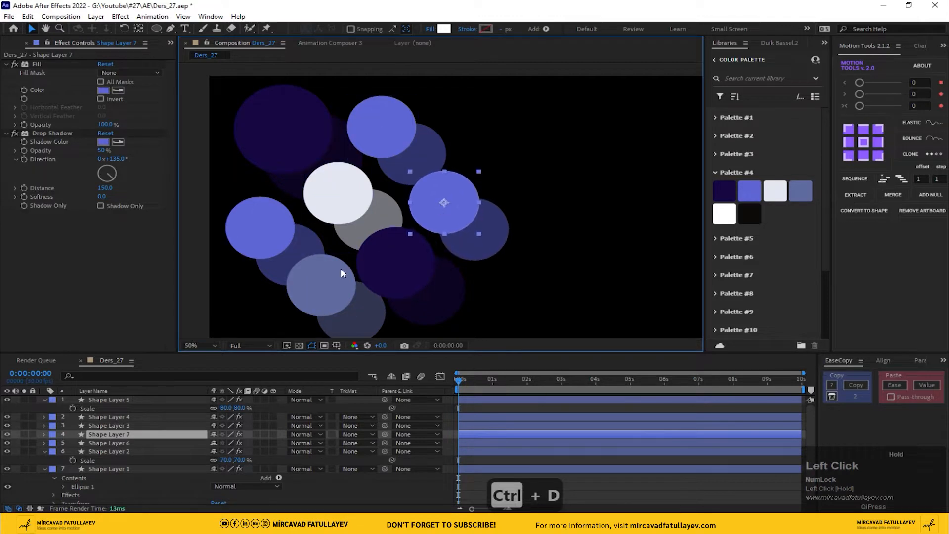
{"action": "left_click_drag", "start_coordinate": [114, 432], "coordinate": [121, 397]}
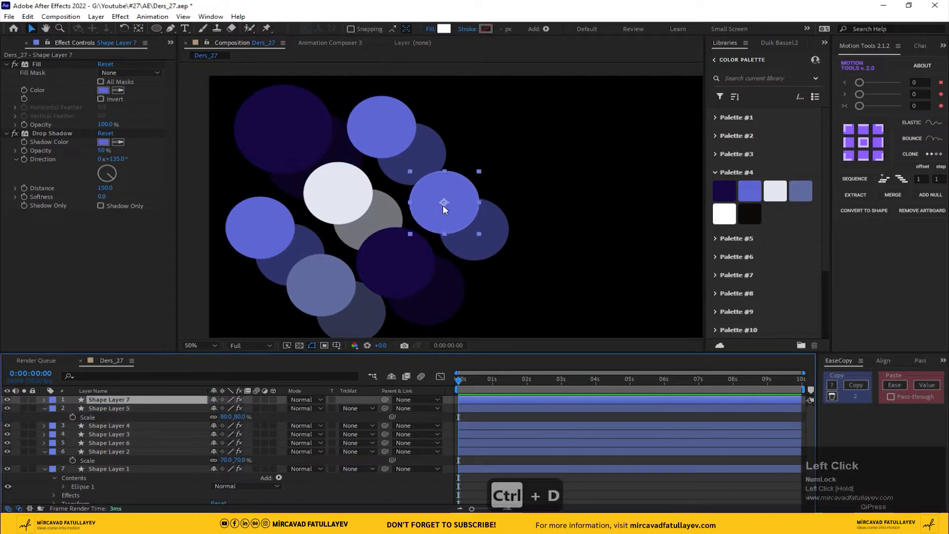
{"action": "left_click_drag", "start_coordinate": [443, 207], "coordinate": [435, 203]}
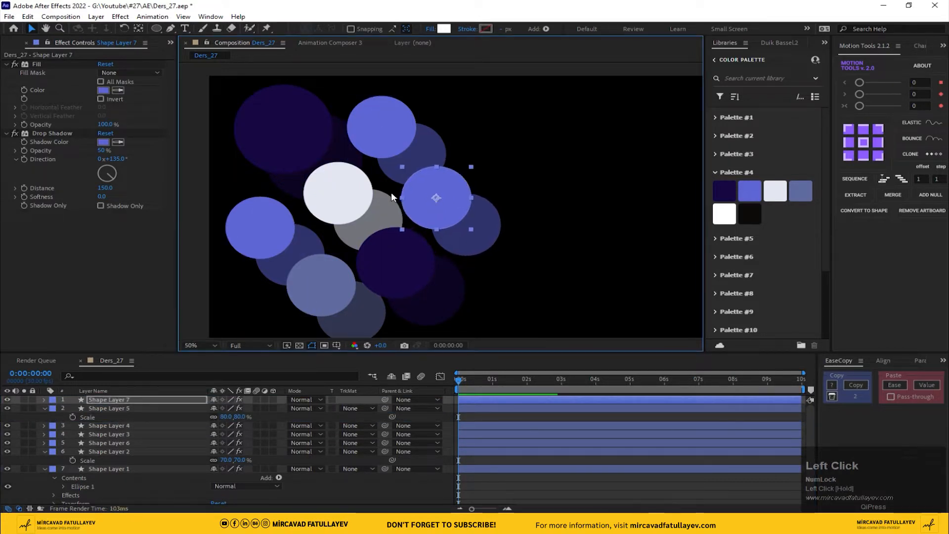
Step: Recolor Shape Layer 7's fill and shadow with the dark purple of the large circle
{"action": "left_click", "coordinate": [117, 90]}
{"action": "left_click", "coordinate": [297, 124]}
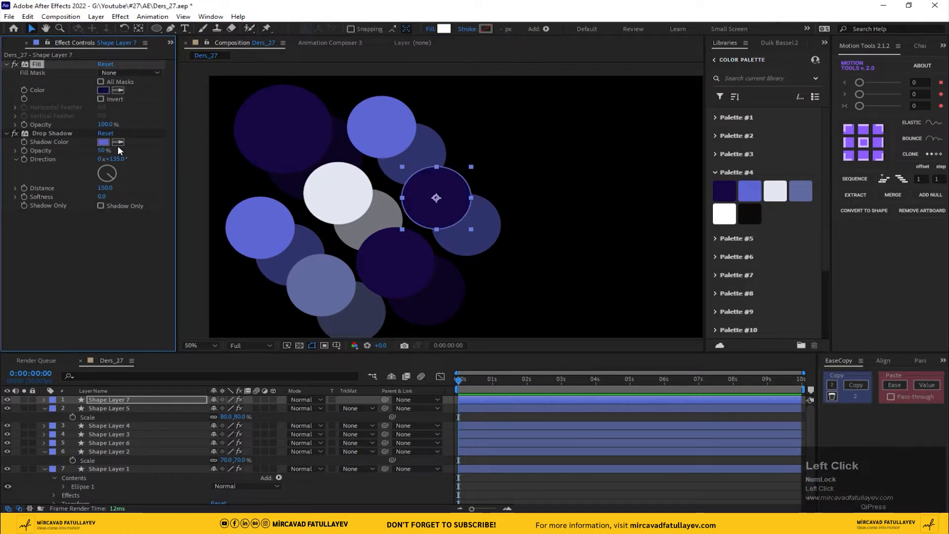
{"action": "left_click", "coordinate": [108, 92]}
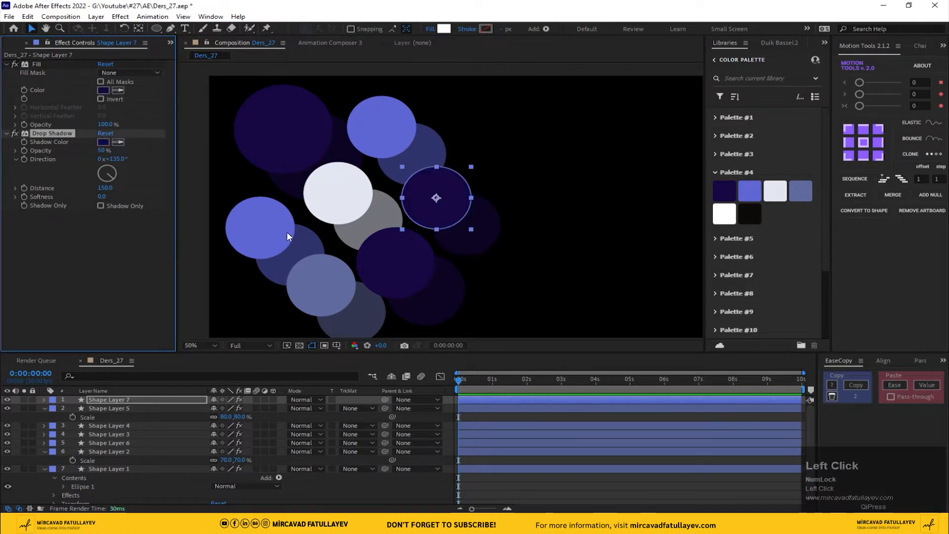
Step: Duplicate the slate blue circle to the right of the 80% dark purple circle and bring the copy to the front
{"action": "left_click", "coordinate": [312, 292]}
{"action": "key", "text": "ctrl+d"}
{"action": "left_click_drag", "start_coordinate": [338, 280], "coordinate": [473, 265]}
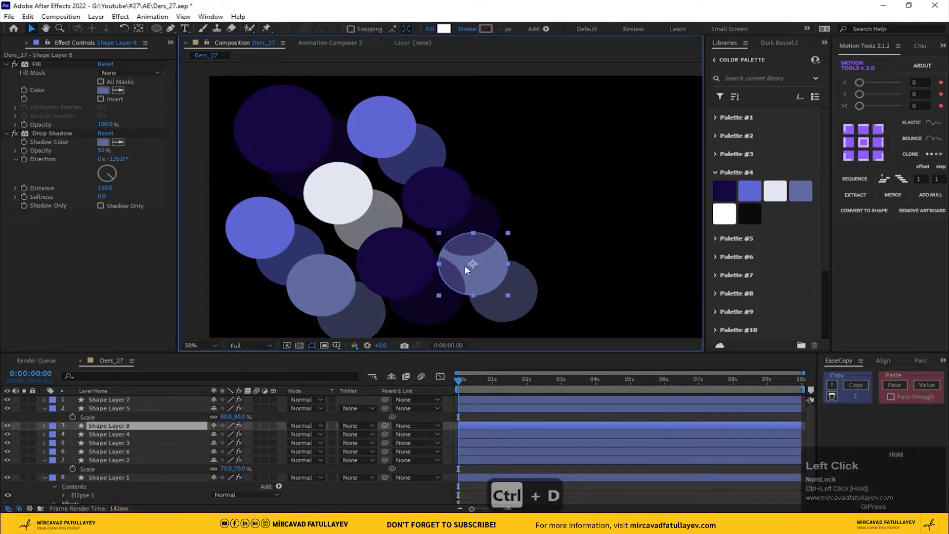
{"action": "left_click", "coordinate": [114, 423]}
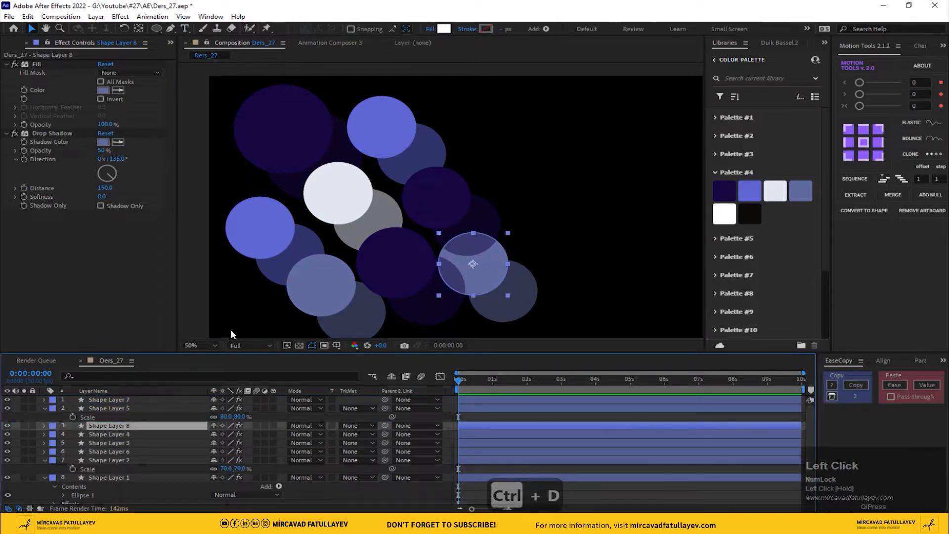
{"action": "left_click", "coordinate": [485, 270]}
{"action": "key", "text": "ctrl+shift+bracketright"}
{"action": "left_click_drag", "start_coordinate": [495, 248], "coordinate": [460, 244]}
Step: Duplicate the off-white circle to a spot right of the small dark purple circle and move the copy to the top of the stack
{"action": "left_click", "coordinate": [317, 145]}
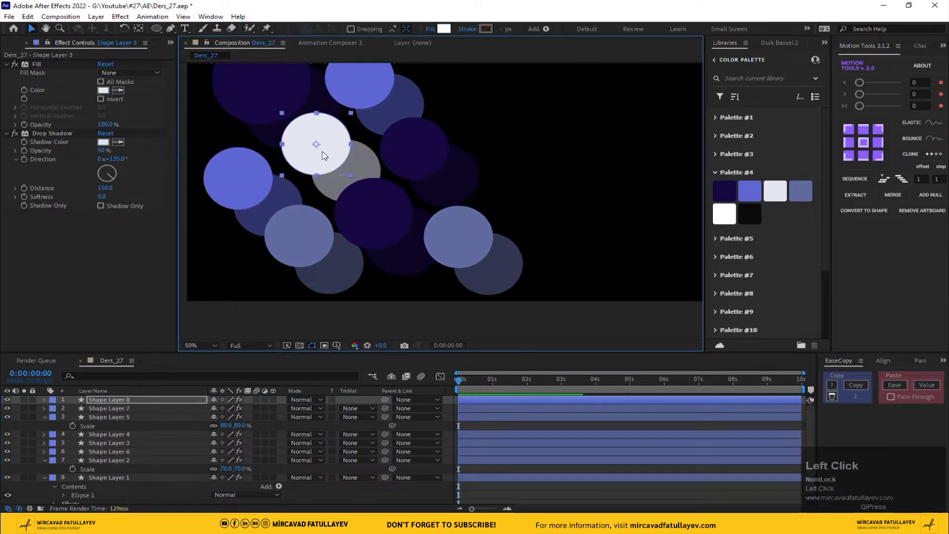
{"action": "key", "text": "ctrl+d"}
{"action": "left_click_drag", "start_coordinate": [317, 144], "coordinate": [493, 177]}
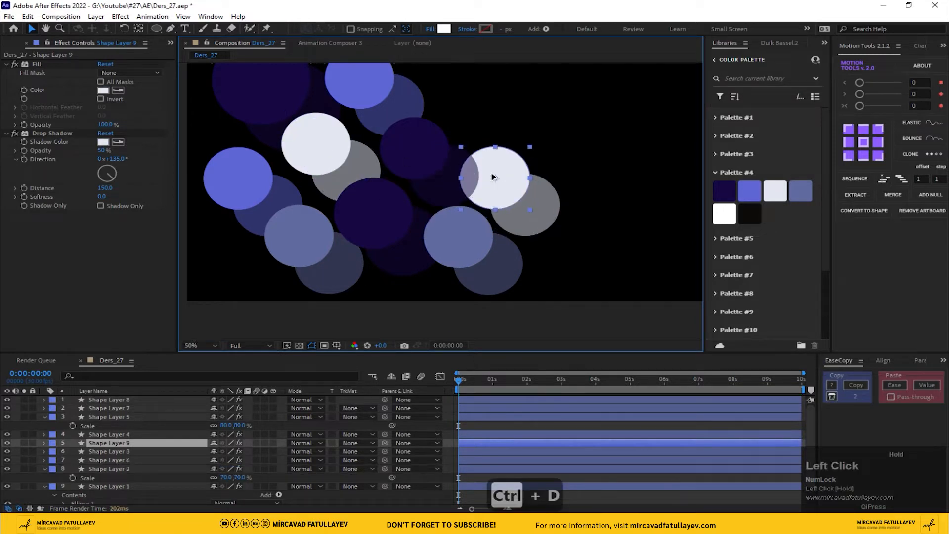
{"action": "left_click_drag", "start_coordinate": [115, 439], "coordinate": [126, 400]}
{"action": "left_click_drag", "start_coordinate": [430, 177], "coordinate": [425, 226]}
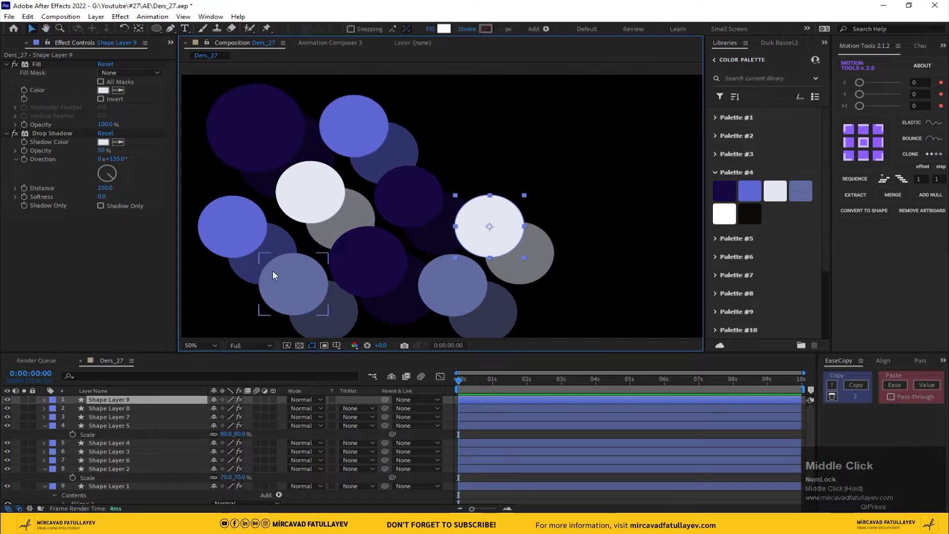
Step: Duplicate the large dark purple circle to a spot above the second off-white circle and recolor its fill and shadow blue
{"action": "left_click", "coordinate": [259, 132]}
{"action": "key", "text": "ctrl+d"}
{"action": "left_click_drag", "start_coordinate": [257, 131], "coordinate": [479, 140]}
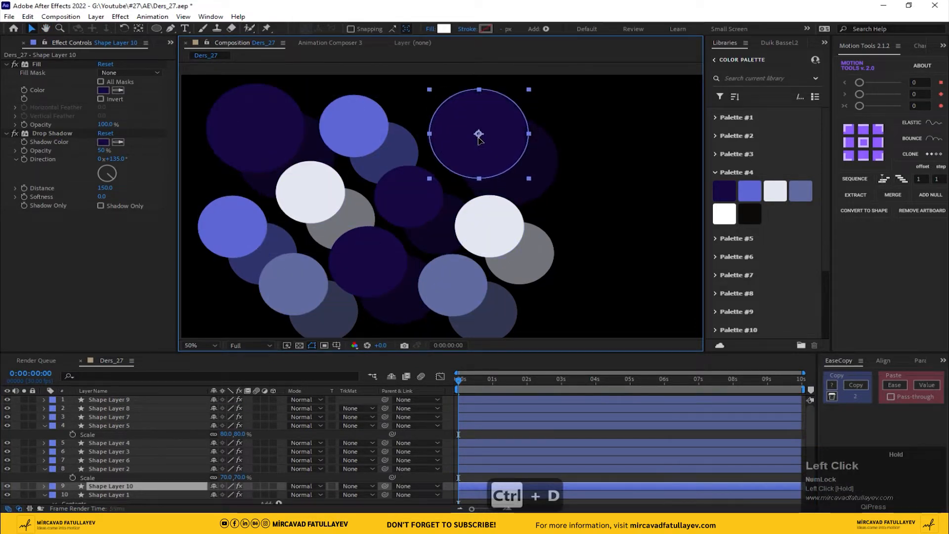
{"action": "left_click", "coordinate": [118, 90]}
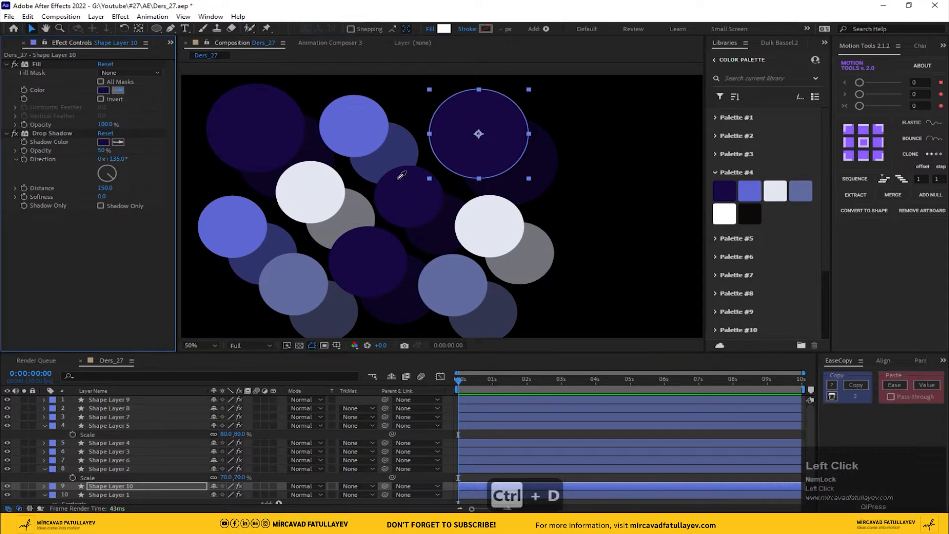
{"action": "left_click", "coordinate": [240, 235]}
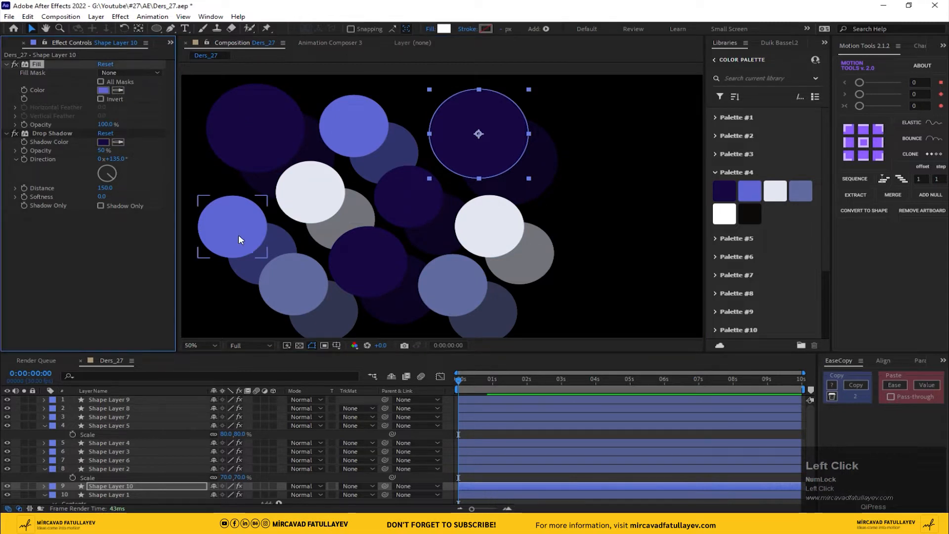
{"action": "left_click", "coordinate": [105, 90]}
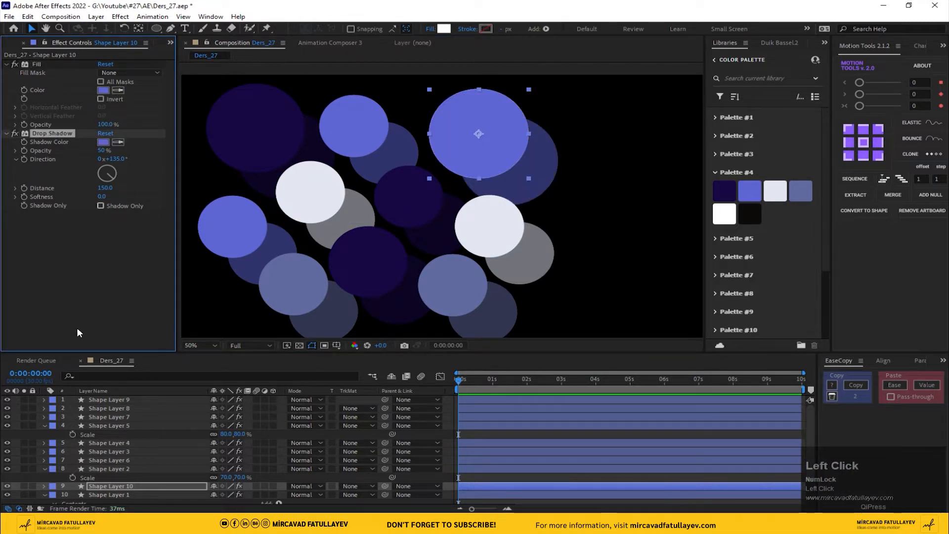
Step: Duplicate the large blue circle, move the copy to the top of the stack, and place it below and right of the second off-white circle
{"action": "left_click", "coordinate": [113, 485]}
{"action": "key", "text": "ctrl+d"}
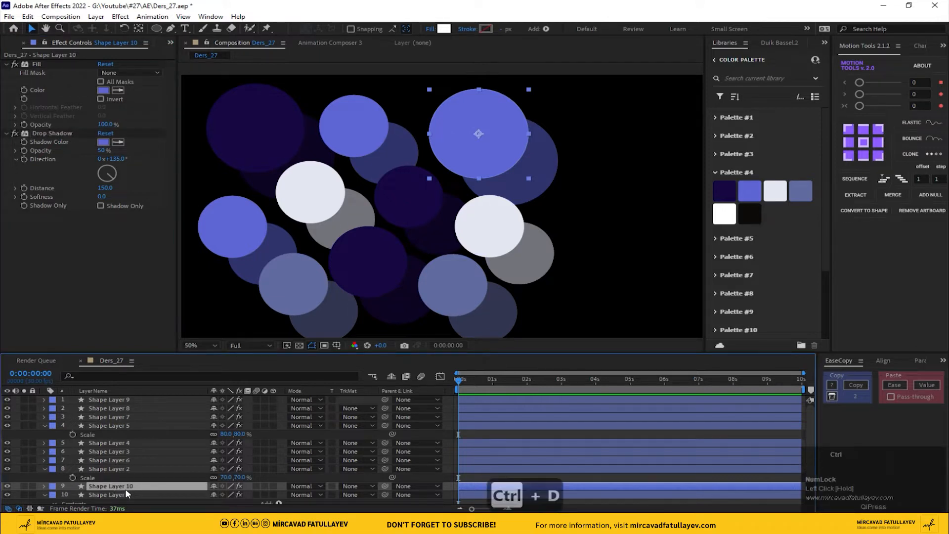
{"action": "left_click_drag", "start_coordinate": [126, 488], "coordinate": [114, 395]}
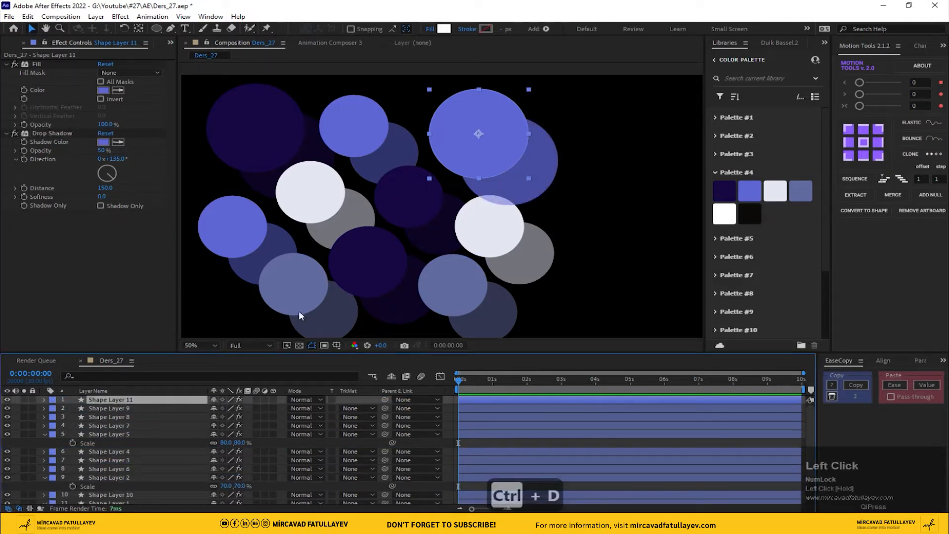
{"action": "left_click_drag", "start_coordinate": [491, 143], "coordinate": [571, 273]}
{"action": "middle_click", "coordinate": [569, 244]}
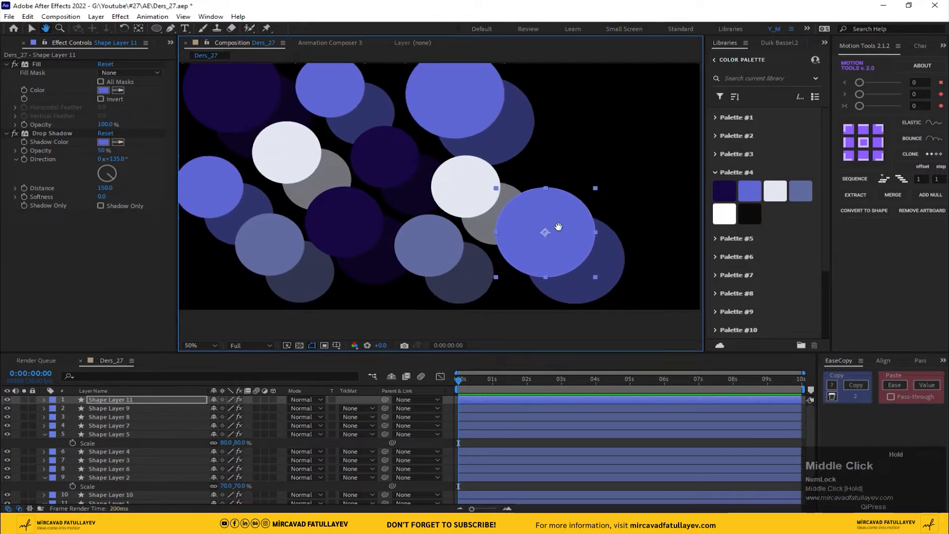
Step: Recolor Shape Layer 11's fill and shadow with the dark purple of the first large circle
{"action": "left_click", "coordinate": [118, 90]}
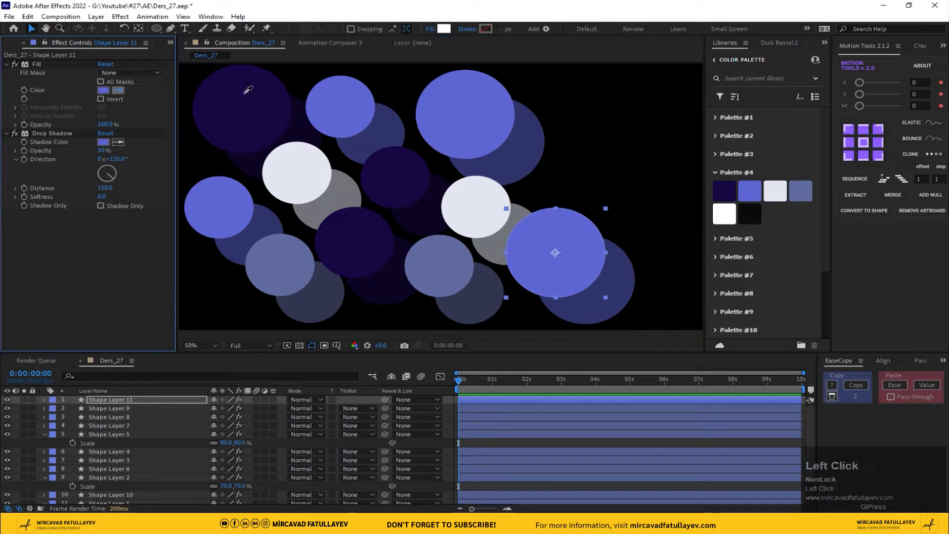
{"action": "left_click", "coordinate": [250, 85]}
{"action": "left_click", "coordinate": [105, 91]}
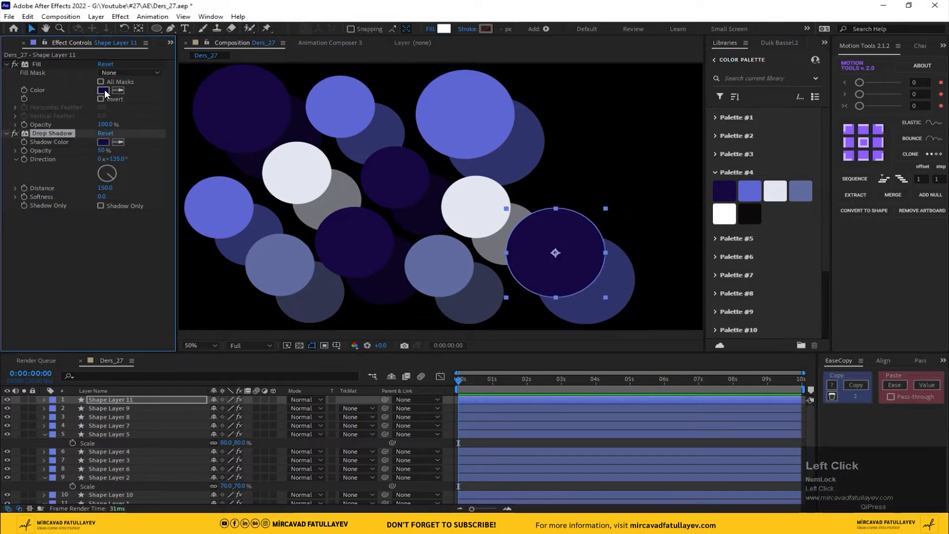
{"action": "left_click", "coordinate": [491, 217]}
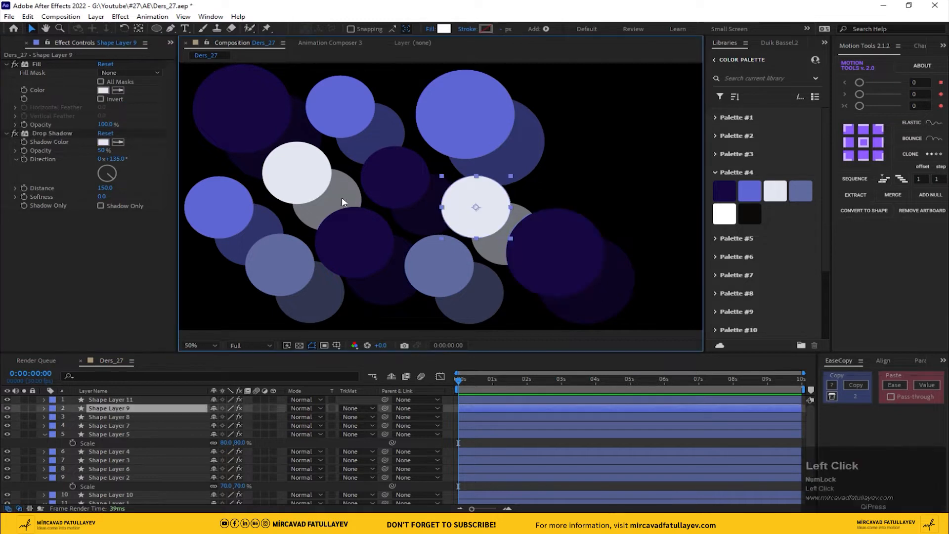
Step: Duplicate the first slate blue circle and place the copy over the large blue circle's shadow, above the large lower dark purple circle
{"action": "left_click", "coordinate": [274, 262]}
{"action": "key", "text": "ctrl+d"}
{"action": "left_click_drag", "start_coordinate": [274, 261], "coordinate": [507, 199]}
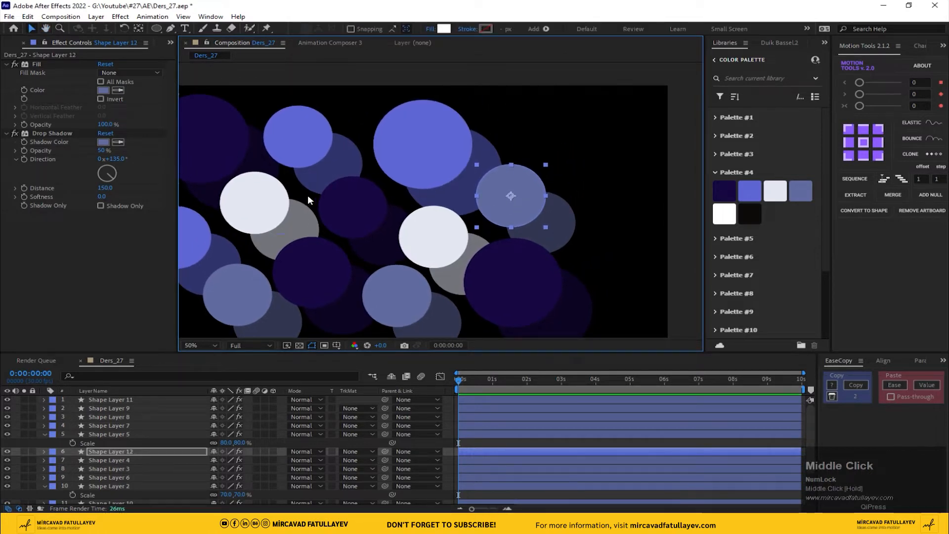
{"action": "left_click_drag", "start_coordinate": [390, 223], "coordinate": [440, 219]}
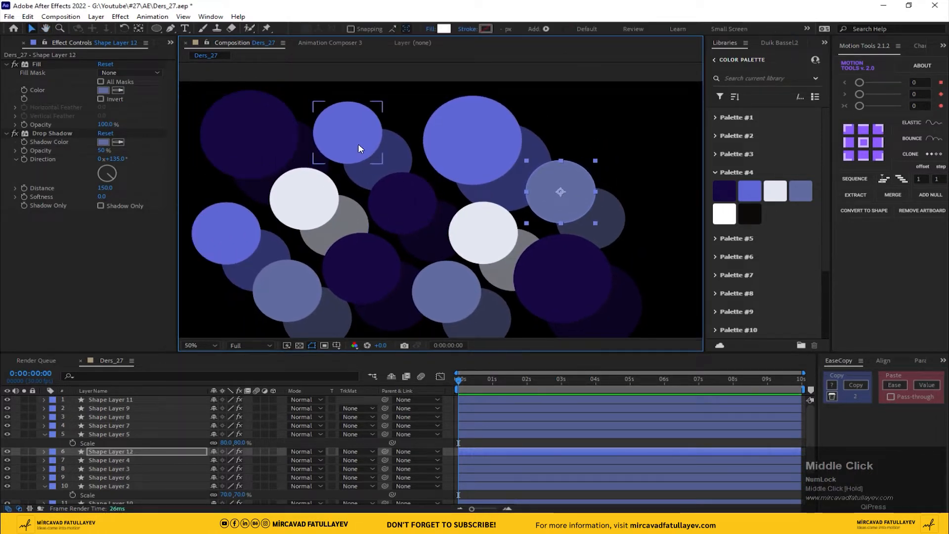
{"action": "left_click", "coordinate": [357, 142]}
{"action": "key", "text": "ctrl+d"}
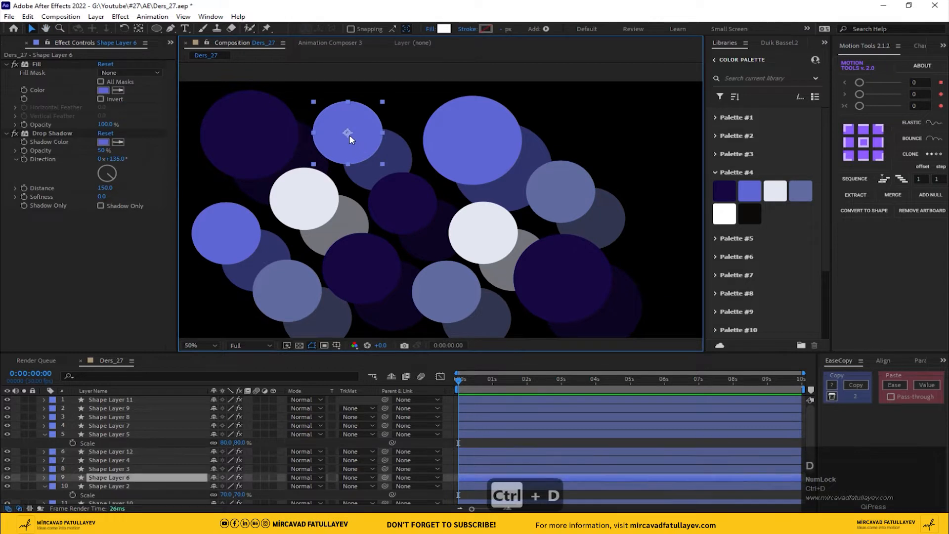
{"action": "left_click_drag", "start_coordinate": [347, 145], "coordinate": [701, 234]}
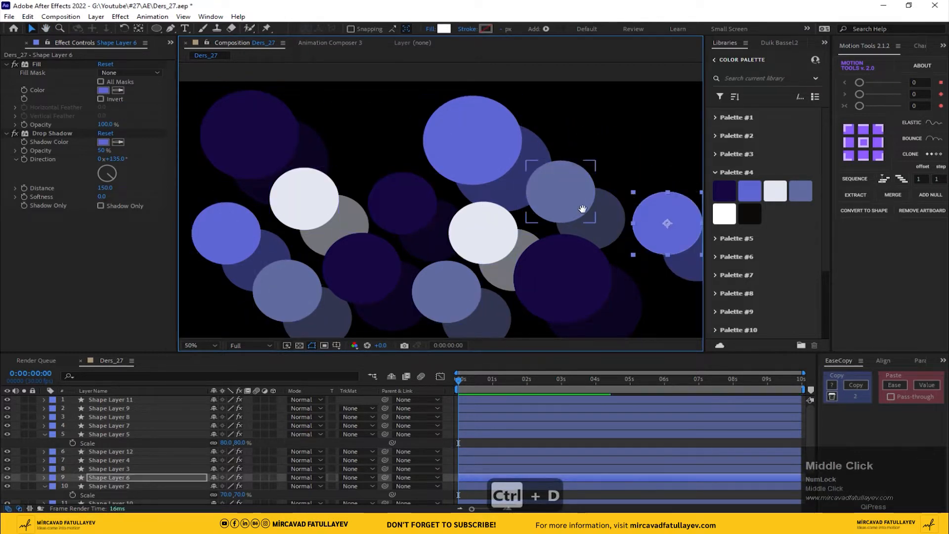
{"action": "left_click_drag", "start_coordinate": [593, 225], "coordinate": [559, 185]}
{"action": "key", "text": "ctrl+z"}
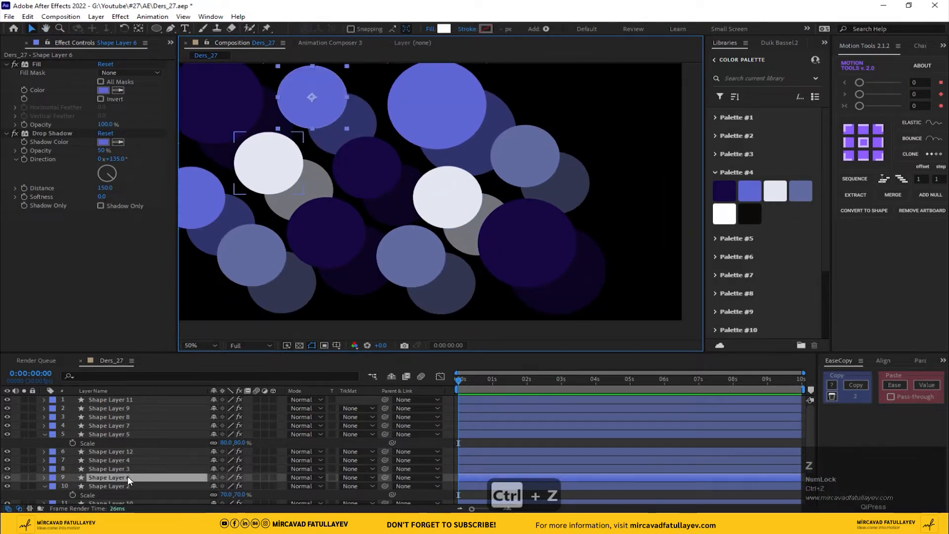
Step: Duplicate the upper small blue circle to the right of the large lower dark purple circle and move the copy to the top of the stack
{"action": "key", "text": "ctrl+d"}
{"action": "left_click_drag", "start_coordinate": [327, 117], "coordinate": [648, 256]}
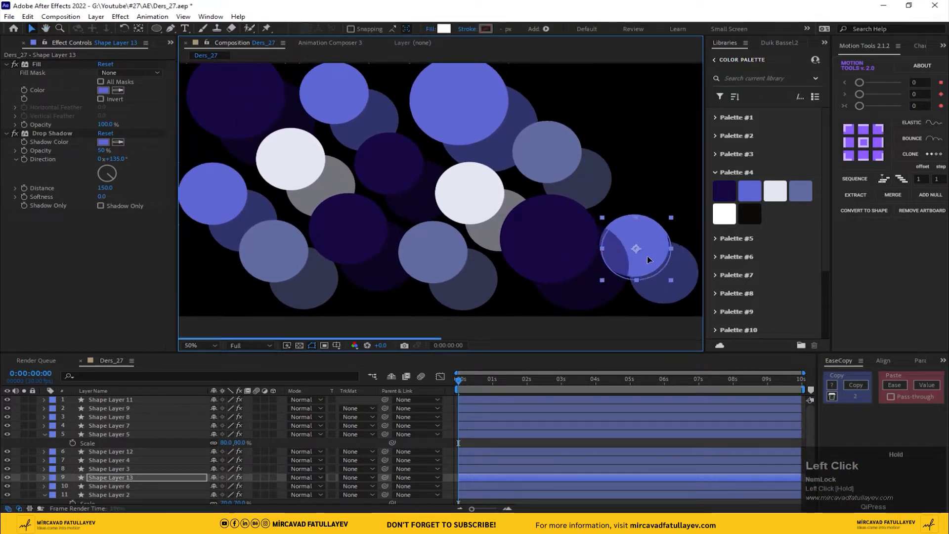
{"action": "left_click_drag", "start_coordinate": [132, 477], "coordinate": [131, 400]}
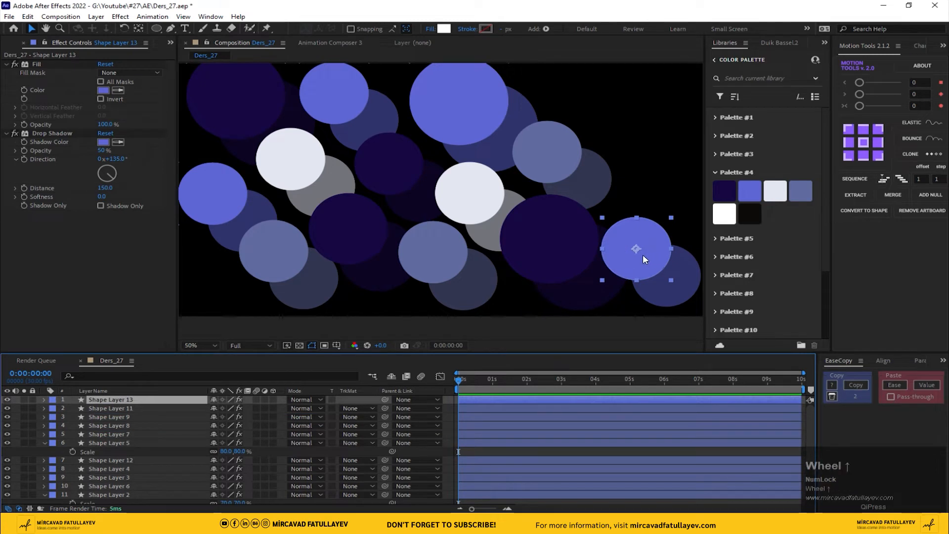
{"action": "left_click_drag", "start_coordinate": [420, 214], "coordinate": [411, 216]}
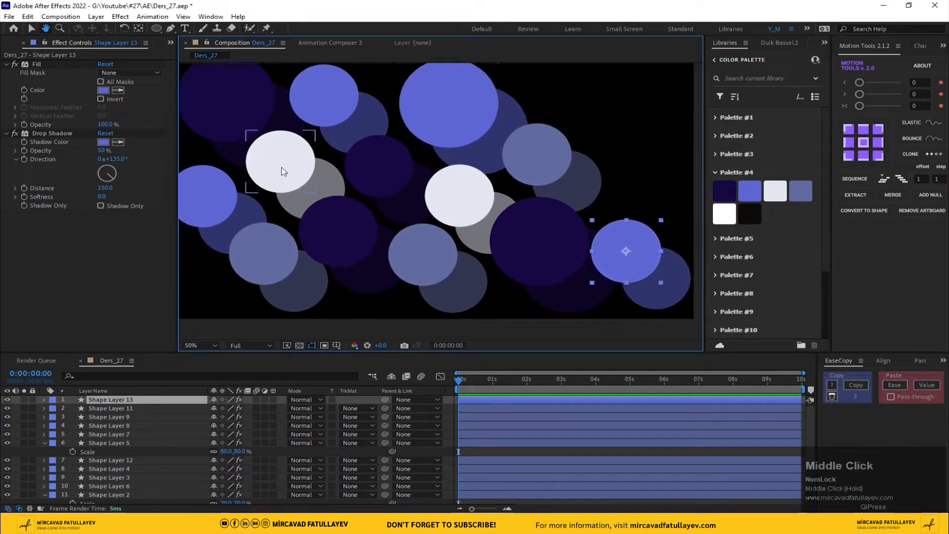
Step: Duplicate the first off-white circle to a spot just above the rightmost blue circle and move the copy to the top of the stack
{"action": "left_click", "coordinate": [280, 164]}
{"action": "key", "text": "ctrl+d"}
{"action": "left_click_drag", "start_coordinate": [279, 164], "coordinate": [613, 188]}
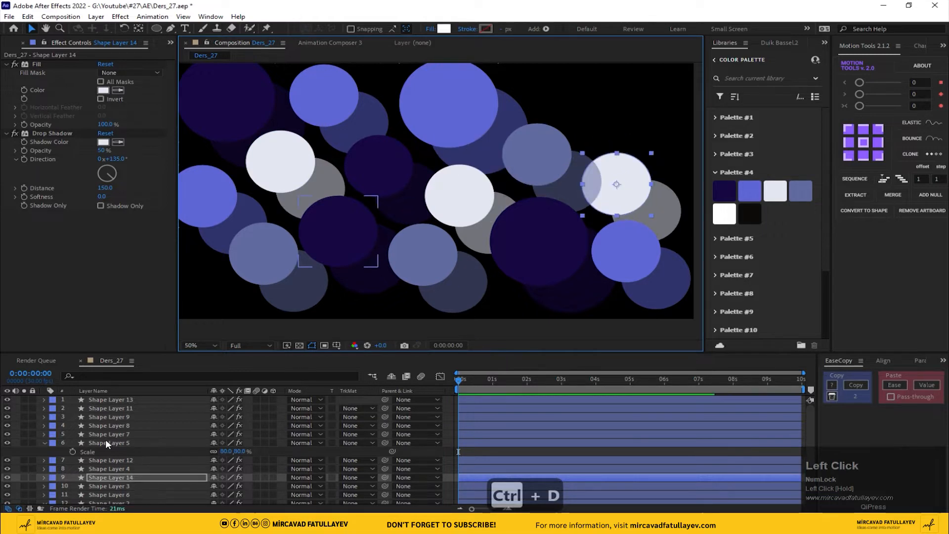
{"action": "left_click_drag", "start_coordinate": [128, 477], "coordinate": [138, 400]}
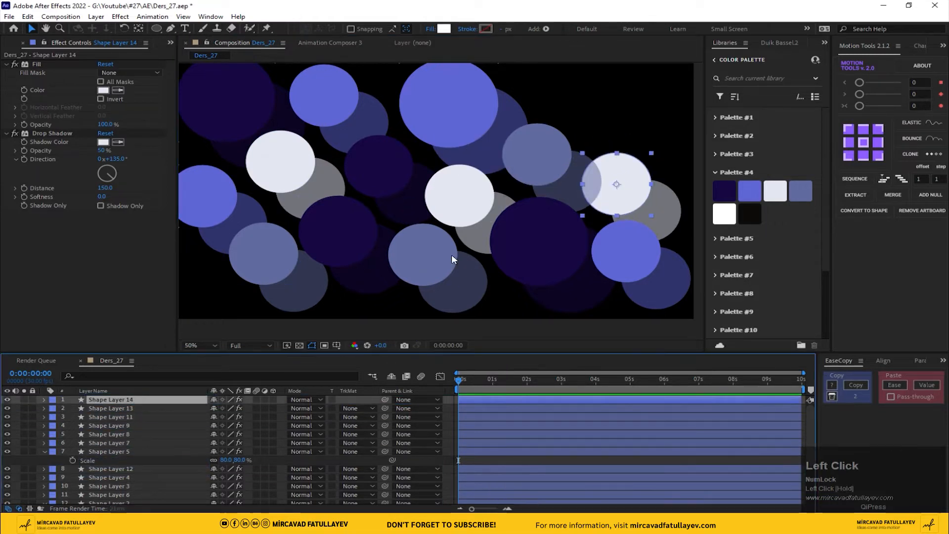
{"action": "left_click_drag", "start_coordinate": [642, 184], "coordinate": [640, 175]}
Step: Move Shape Layer 14 below Shape Layer 13 in the layer stack
{"action": "left_click", "coordinate": [630, 271]}
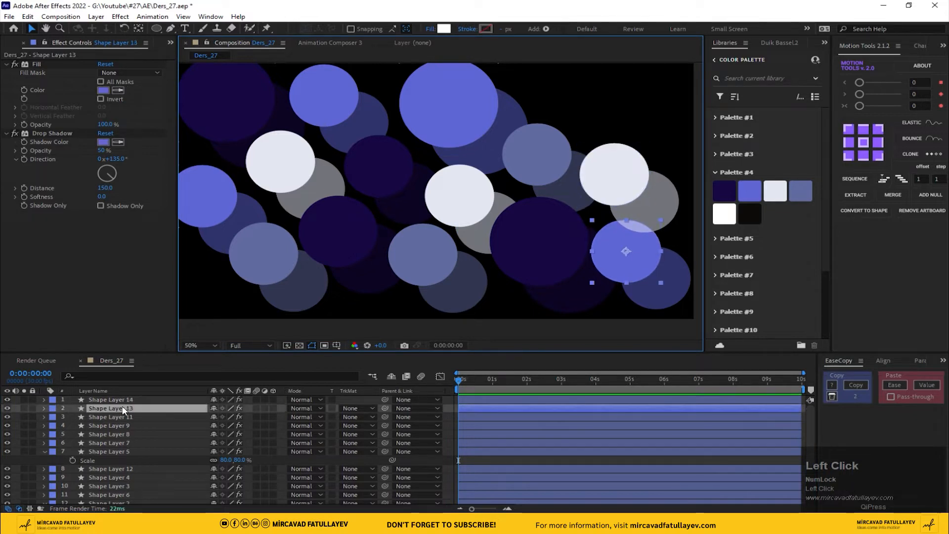
{"action": "left_click_drag", "start_coordinate": [118, 401], "coordinate": [120, 413]}
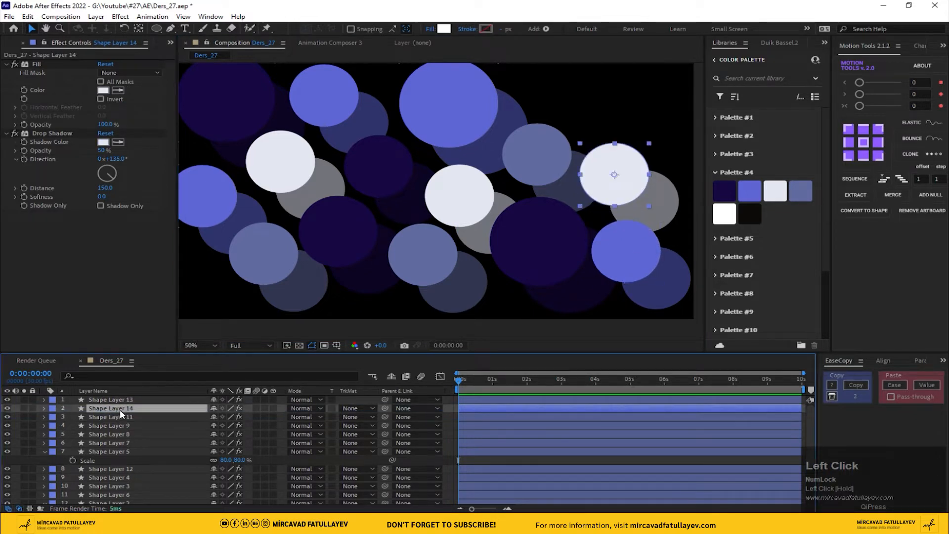
{"action": "left_click_drag", "start_coordinate": [516, 242], "coordinate": [504, 260]}
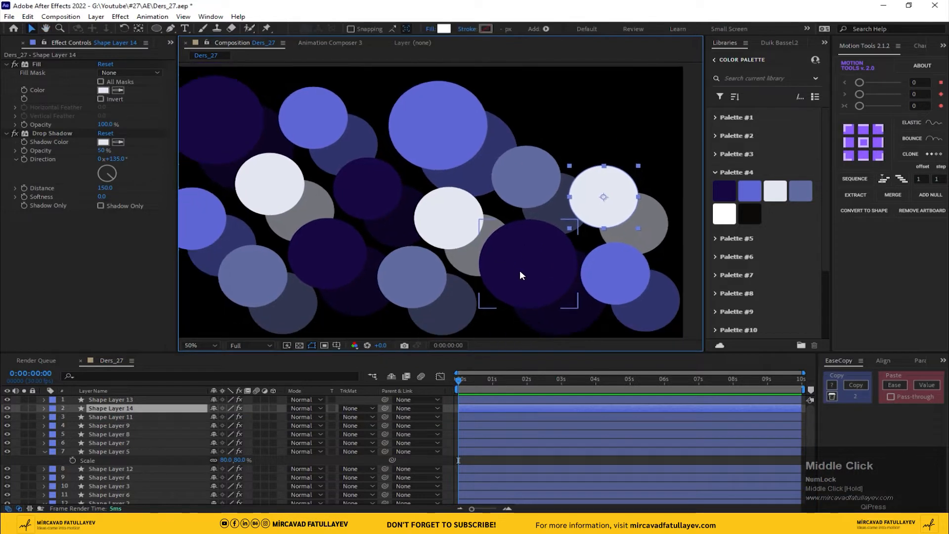
Step: Duplicate the large lower dark purple circle and place the copy in the empty upper-right area of the composition
{"action": "left_click", "coordinate": [519, 271]}
{"action": "key", "text": "ctrl+d"}
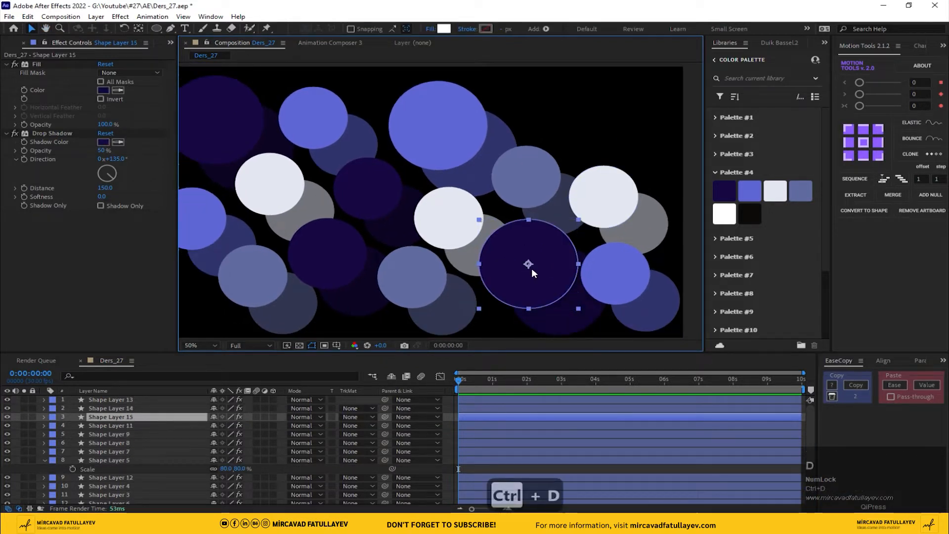
{"action": "left_click_drag", "start_coordinate": [532, 268], "coordinate": [588, 124]}
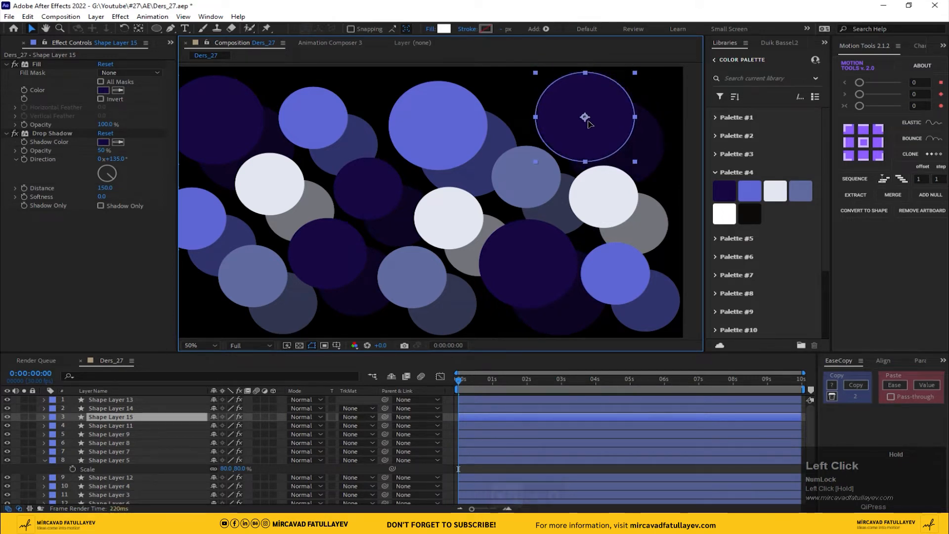
Step: Pre-compose all the shape layers into a new composition named All_shape, moving all attributes into it
{"action": "scroll", "coordinate": [434, 212], "scroll_direction": "down", "scroll_amount": 2}
{"action": "left_click_drag", "start_coordinate": [418, 194], "coordinate": [450, 173]}
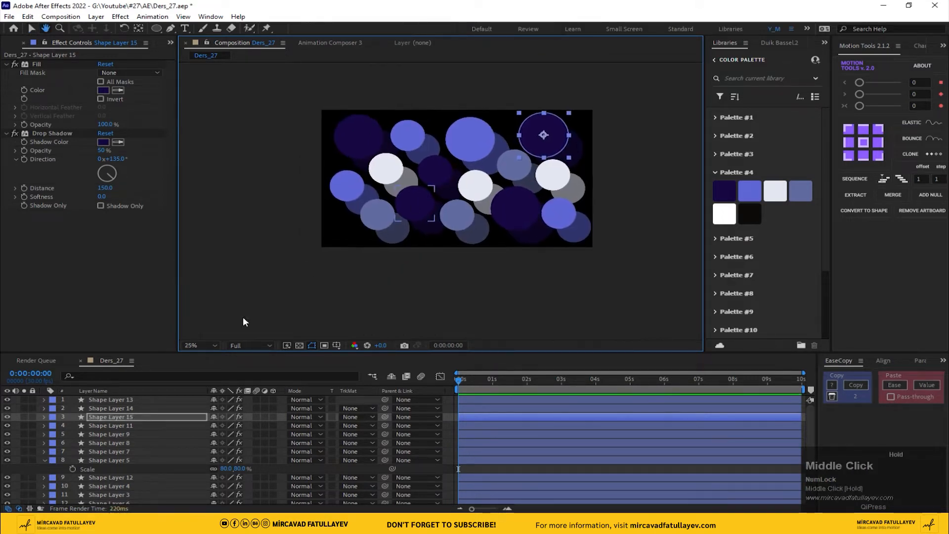
{"action": "left_click", "coordinate": [123, 460]}
{"action": "key", "text": "ctrl+a"}
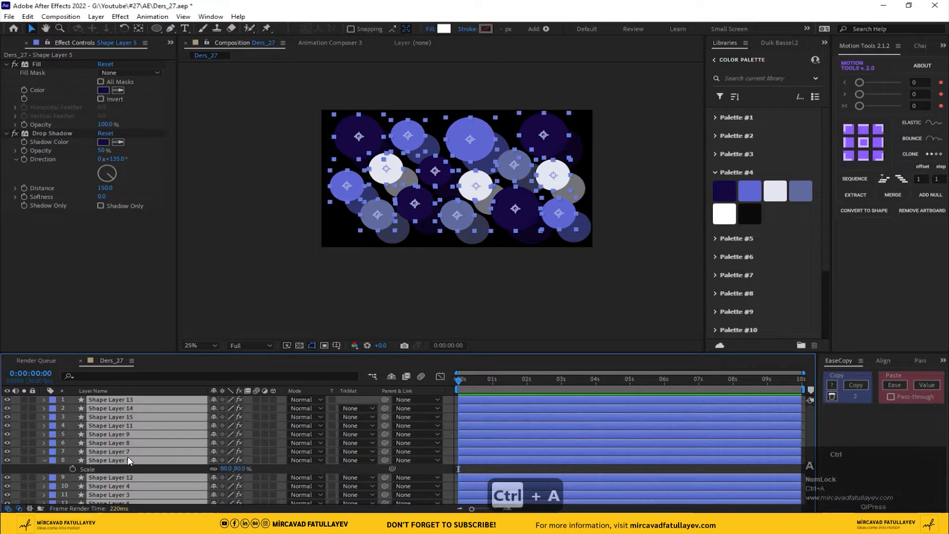
{"action": "right_click", "coordinate": [119, 426]}
{"action": "left_click", "coordinate": [183, 356]}
{"action": "type", "text": "A"}
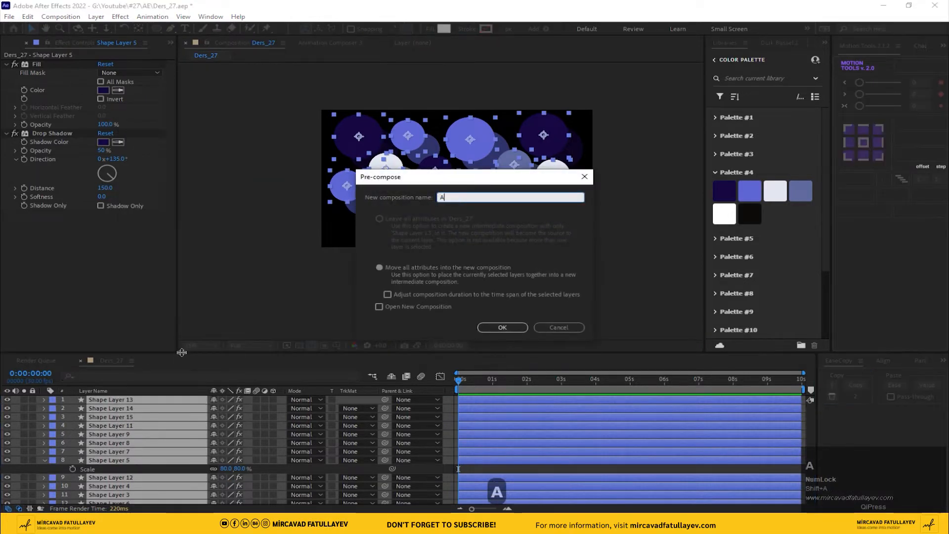
{"action": "type", "text": "ll_shape"}
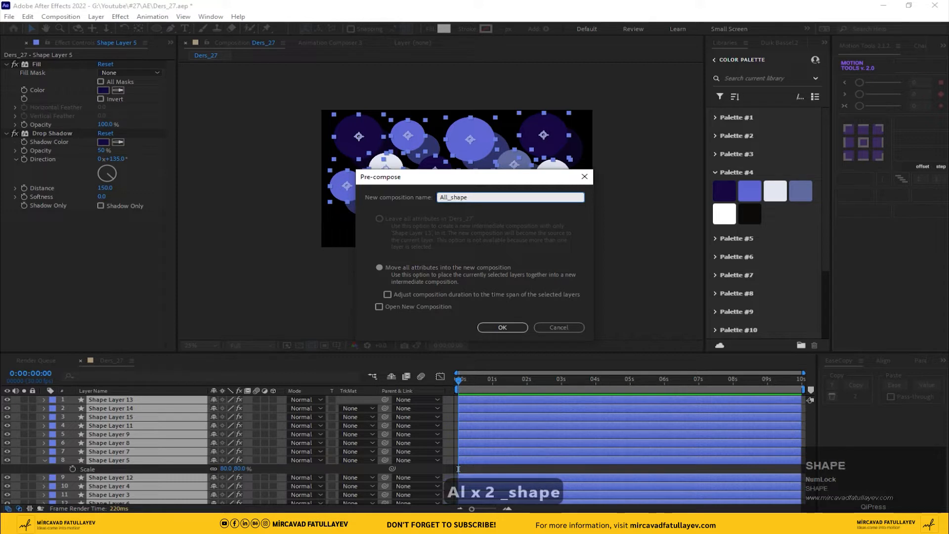
{"action": "key", "text": "Return"}
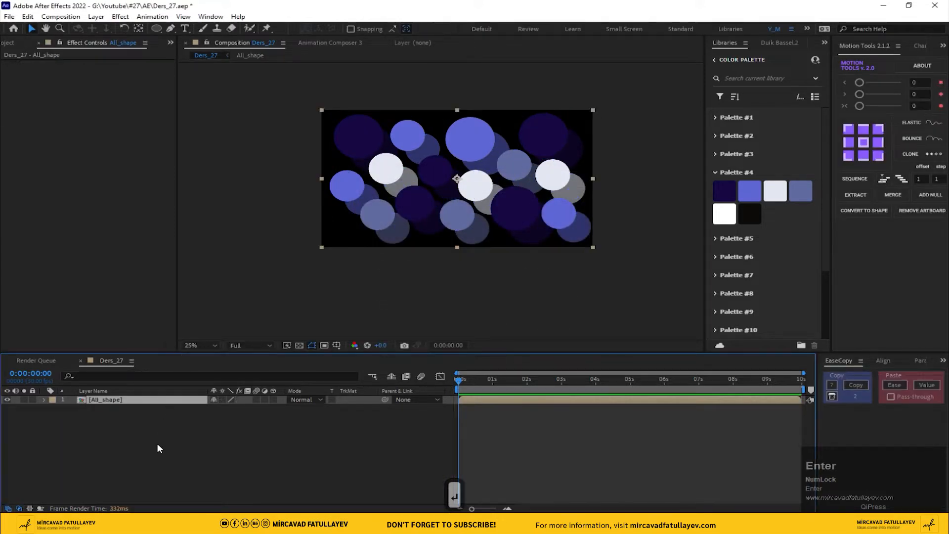
Step: Apply the Turbulent Displace effect to the All_shape layer
{"action": "left_click", "coordinate": [157, 443]}
{"action": "left_click", "coordinate": [104, 399]}
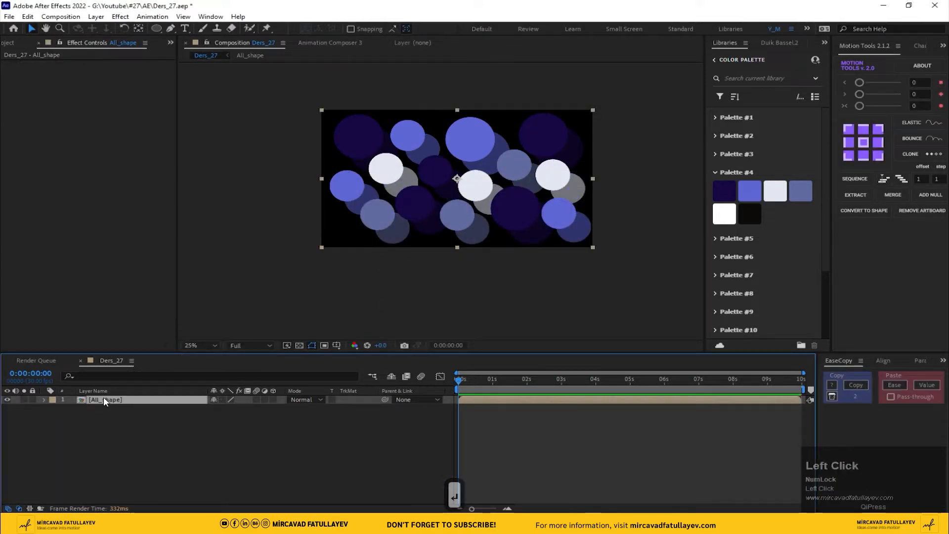
{"action": "key", "text": "ctrl+space"}
{"action": "type", "text": "tut"}
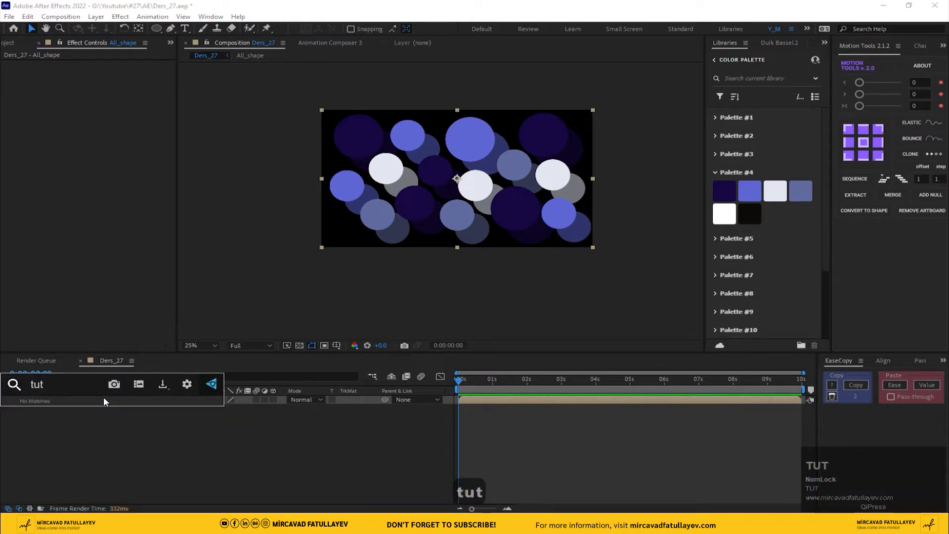
{"action": "key", "text": "BackSpace"}
{"action": "type", "text": "r"}
{"action": "key", "text": "Down"}
{"action": "key", "text": "Down"}
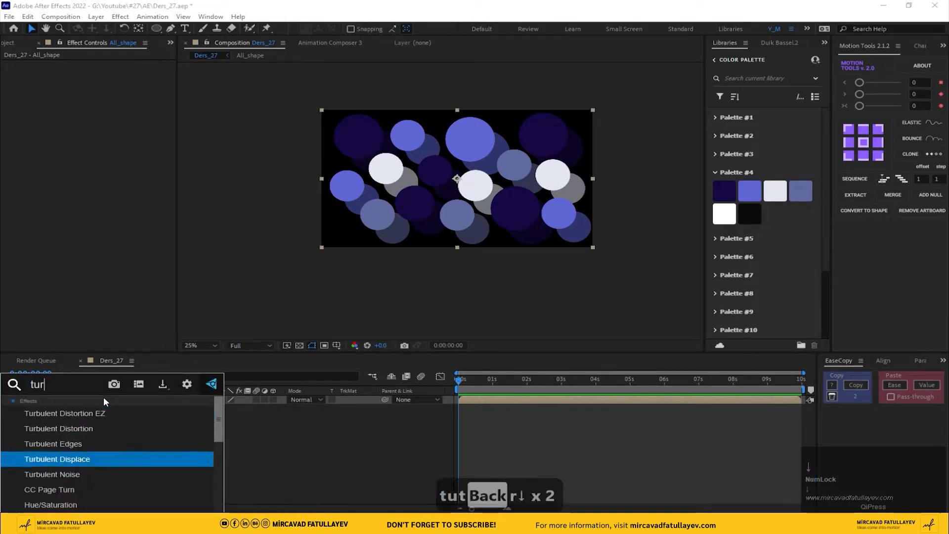
{"action": "key", "text": "Down"}
{"action": "key", "text": "Return"}
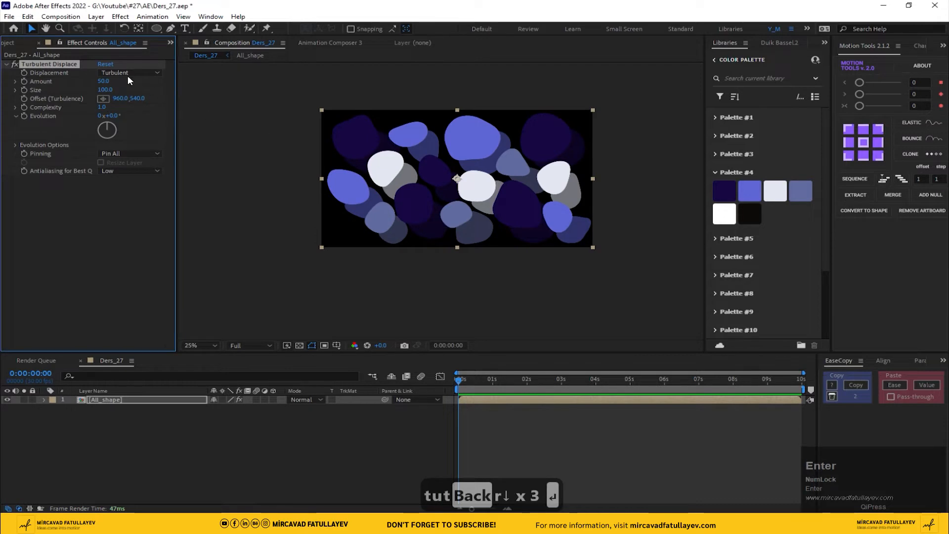
Step: Set the Turbulent Displace amount to 20 and its complexity to 2
{"action": "left_click", "coordinate": [103, 81]}
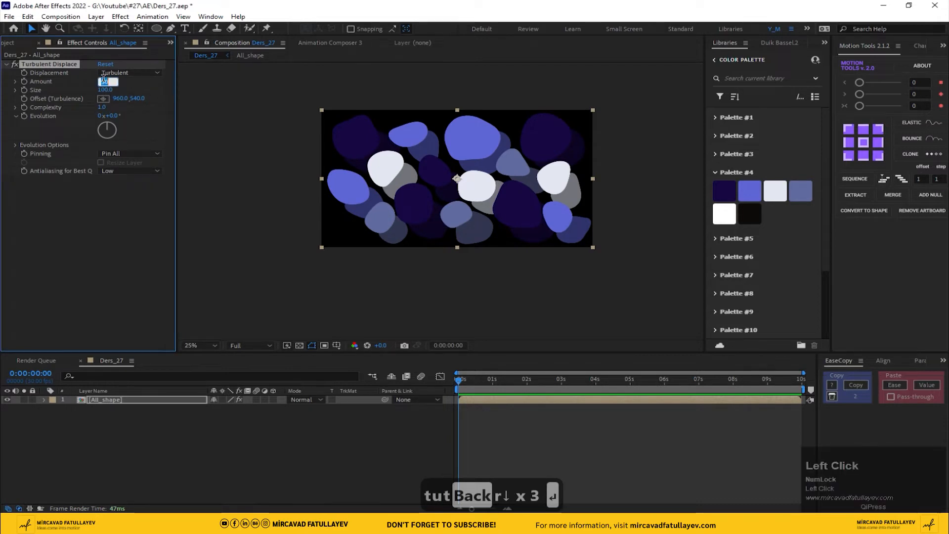
{"action": "type", "text": "20"}
{"action": "key", "text": "Return"}
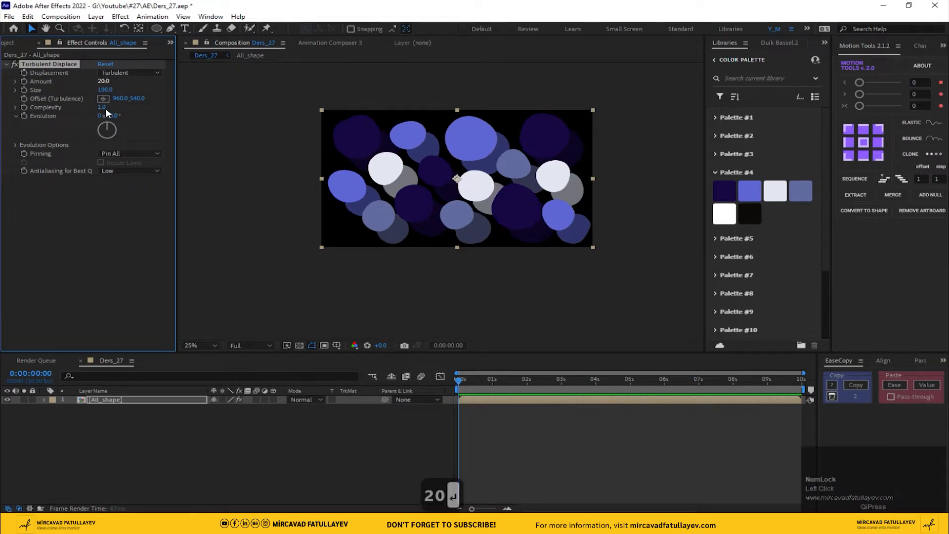
{"action": "left_click", "coordinate": [104, 107]}
{"action": "type", "text": "2"}
{"action": "key", "text": "Return"}
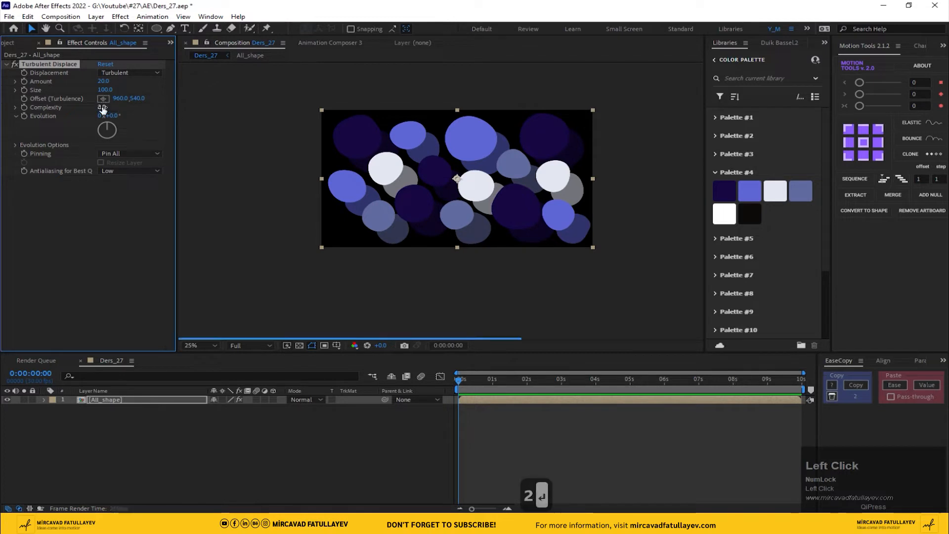
Step: Apply the Directional Blur effect to the All_shape layer
{"action": "left_click", "coordinate": [105, 399]}
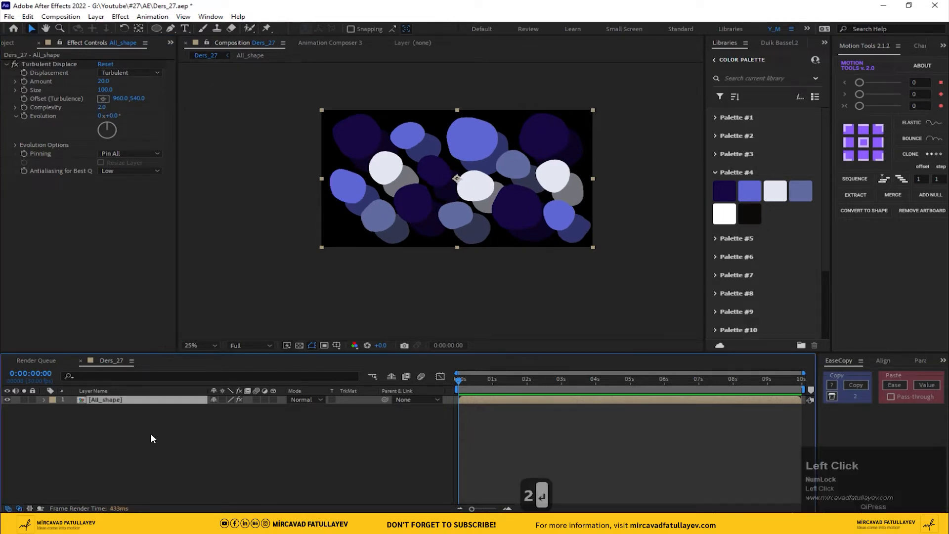
{"action": "key", "text": "ctrl+space"}
{"action": "type", "text": "dri"}
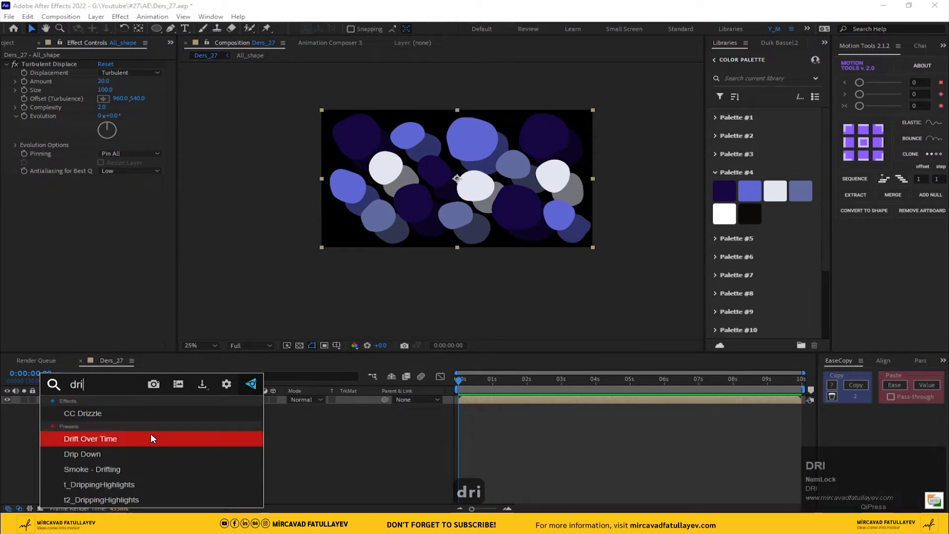
{"action": "key", "text": "BackSpace"}
{"action": "key", "text": "BackSpace"}
{"action": "key", "text": "BackSpace"}
{"action": "type", "text": "blur"}
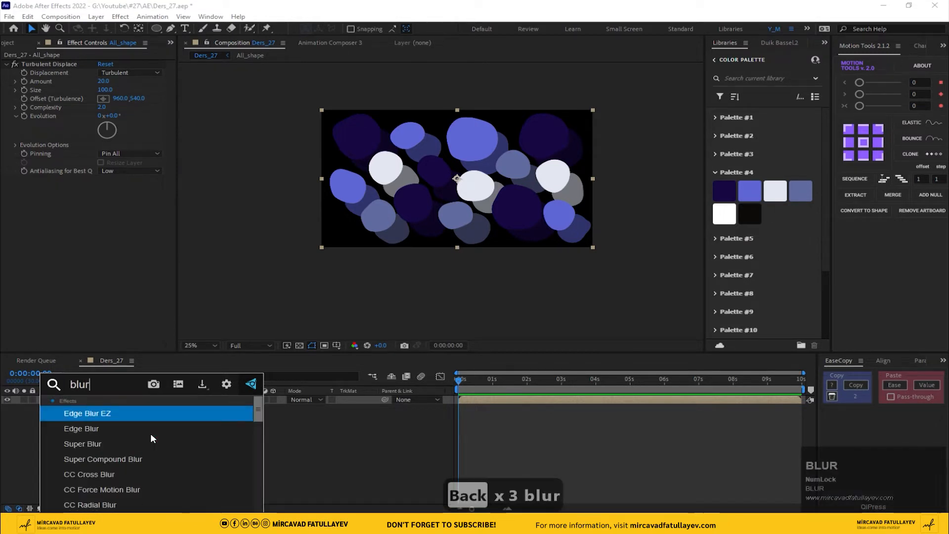
{"action": "key", "text": "Down"}
{"action": "key", "text": "Down"}
{"action": "key", "text": "Down"}
{"action": "key", "text": "Down"}
{"action": "key", "text": "Down"}
{"action": "key", "text": "Down"}
{"action": "key", "text": "Down"}
{"action": "key", "text": "Down"}
{"action": "key", "text": "Down"}
{"action": "key", "text": "Down"}
{"action": "key", "text": "Down"}
{"action": "key", "text": "Down"}
{"action": "key", "text": "Down"}
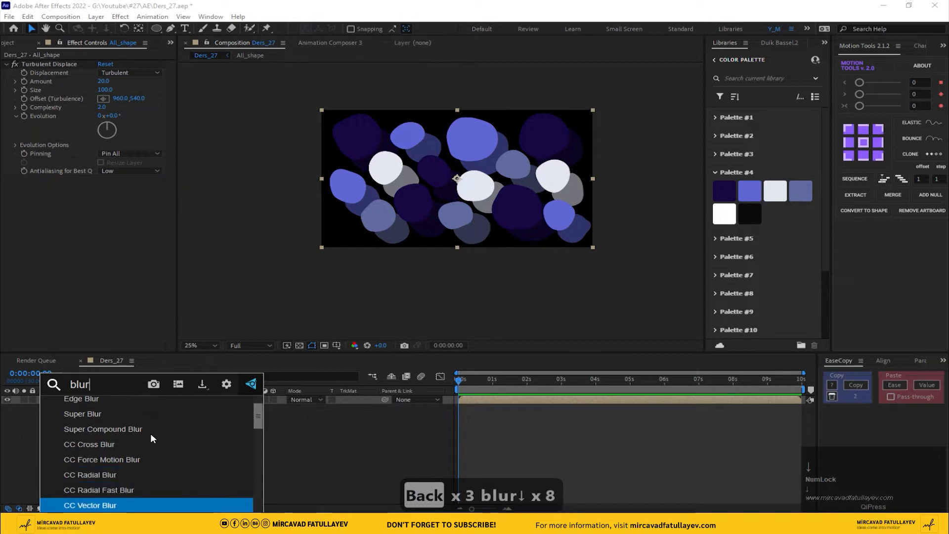
{"action": "key", "text": "Down"}
{"action": "key", "text": "Down"}
{"action": "key", "text": "Down"}
{"action": "key", "text": "Down"}
{"action": "key", "text": "Down"}
{"action": "key", "text": "Down"}
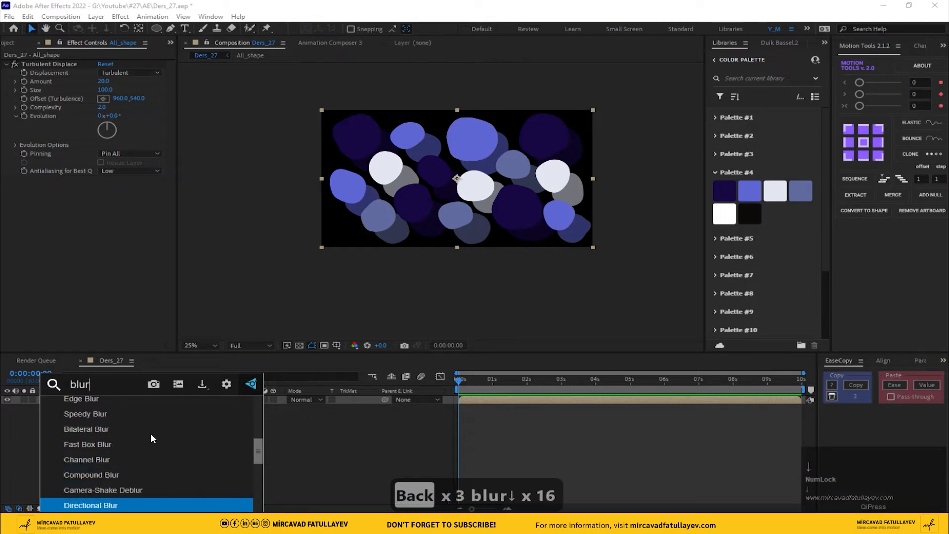
{"action": "key", "text": "Up"}
{"action": "key", "text": "Return"}
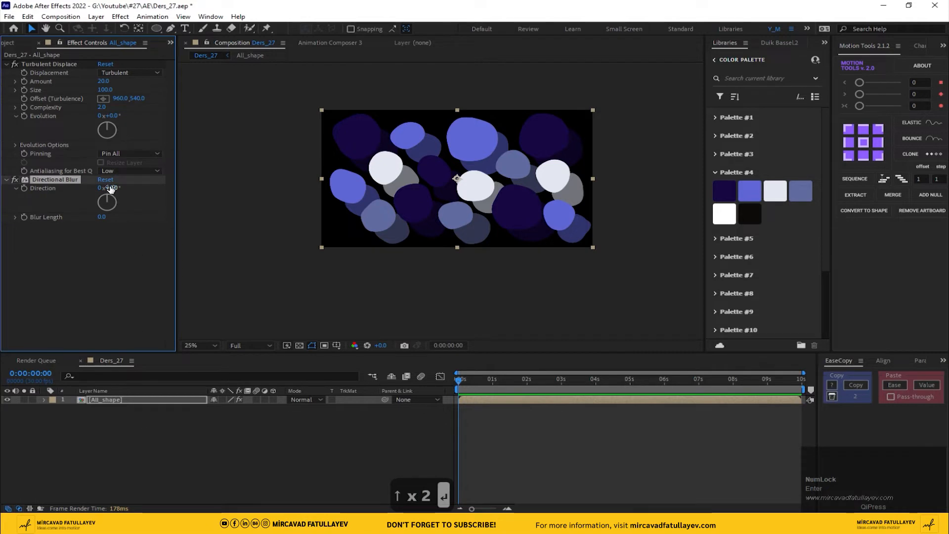
Step: Set the Directional Blur's blur length to 600
{"action": "left_click", "coordinate": [111, 188]}
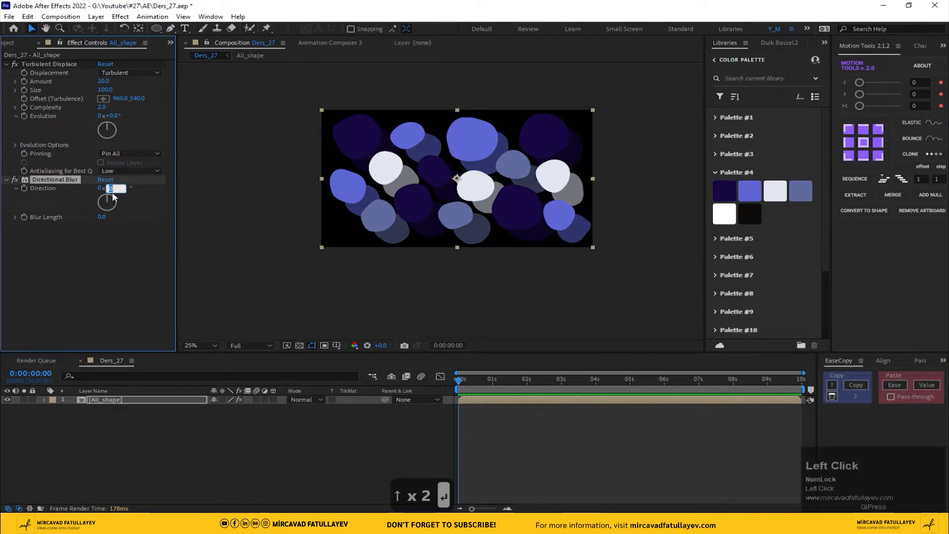
{"action": "left_click", "coordinate": [114, 228]}
{"action": "left_click", "coordinate": [102, 216]}
{"action": "type", "text": "60"}
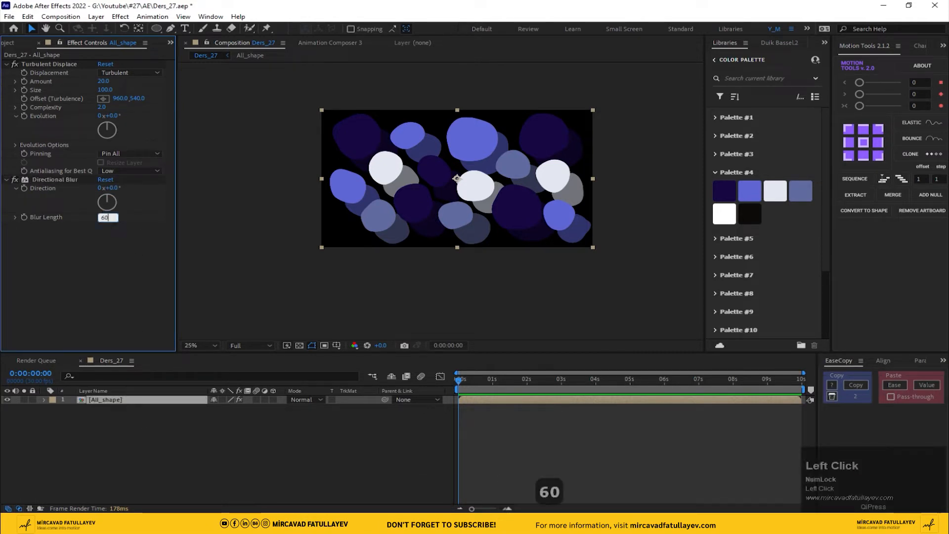
{"action": "key", "text": "Return"}
{"action": "left_click", "coordinate": [153, 205]}
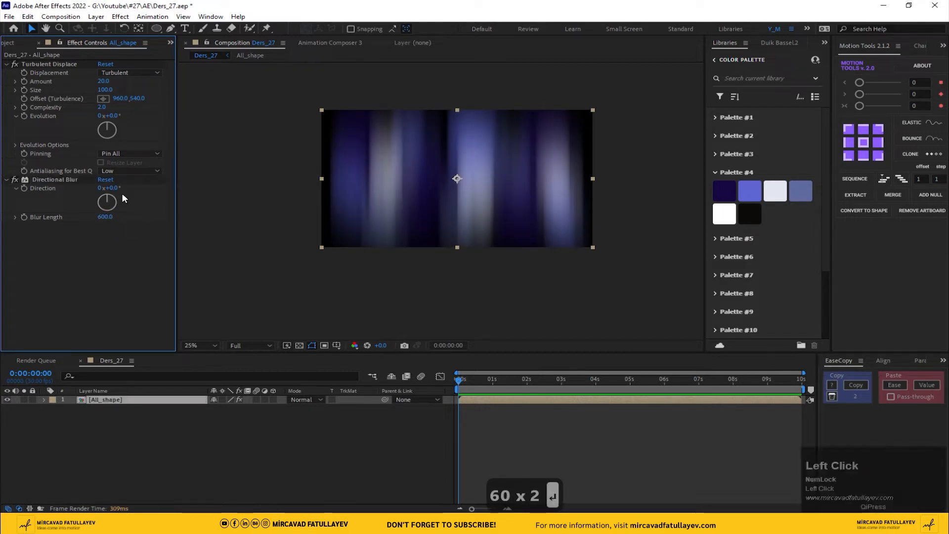
Step: Try a Directional Blur direction of about 102° and return it to 0°
{"action": "left_click_drag", "start_coordinate": [115, 188], "coordinate": [165, 196]}
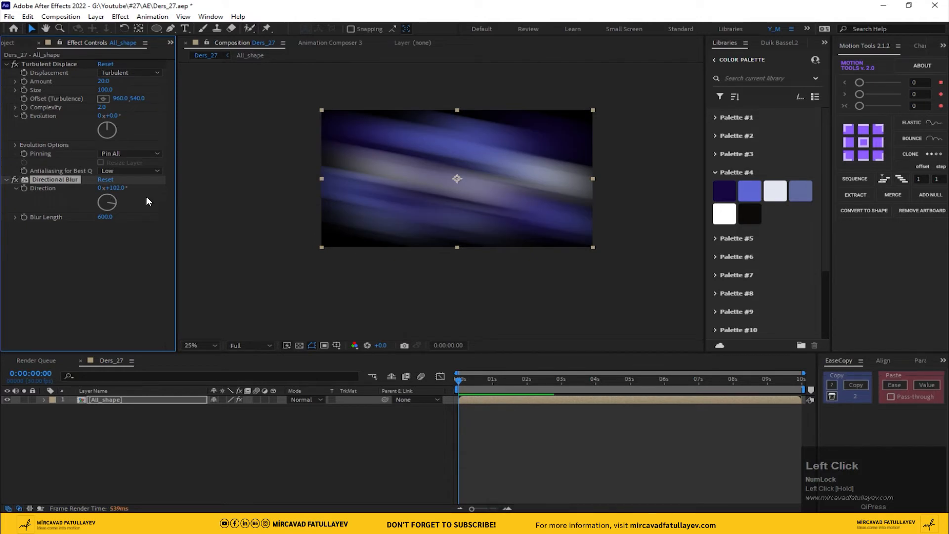
{"action": "type", "text": "0"}
{"action": "key", "text": "Return"}
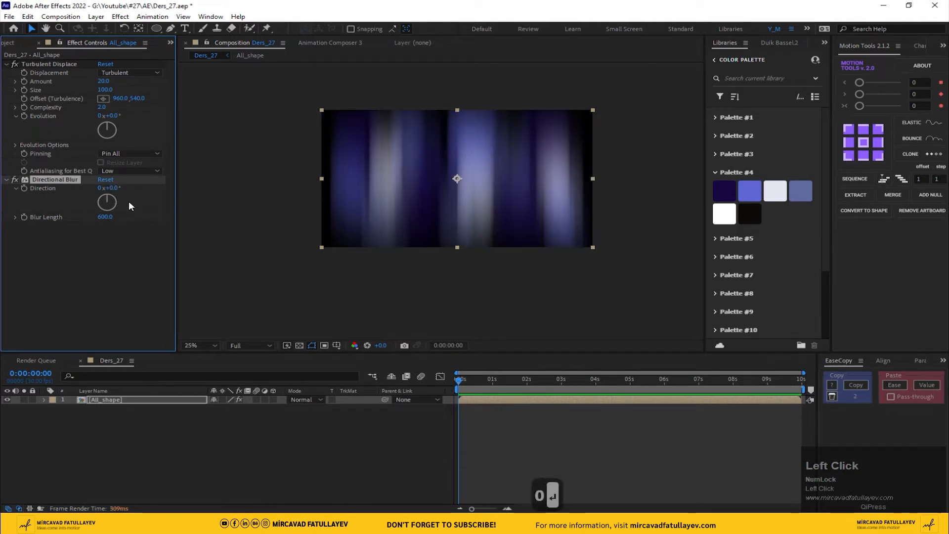
Step: Apply the Twirl effect to the All_shape layer
{"action": "left_click", "coordinate": [102, 400]}
{"action": "key", "text": "ctrl+space"}
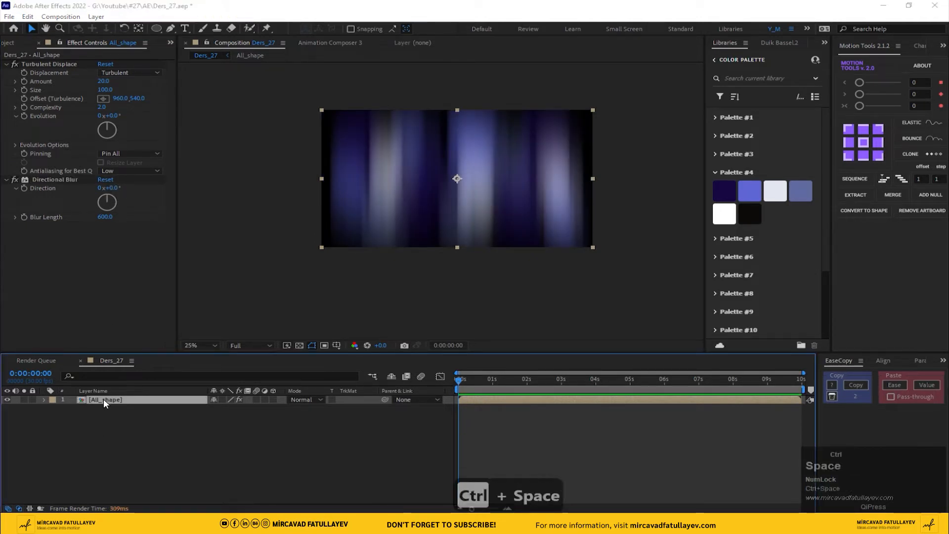
{"action": "type", "text": "t"}
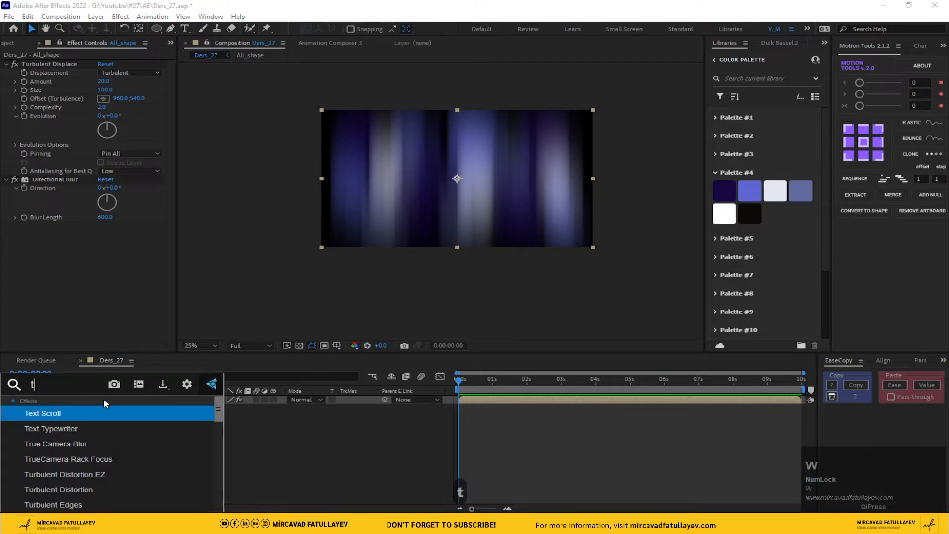
{"action": "type", "text": "wri"}
{"action": "key", "text": "BackSpace"}
{"action": "key", "text": "BackSpace"}
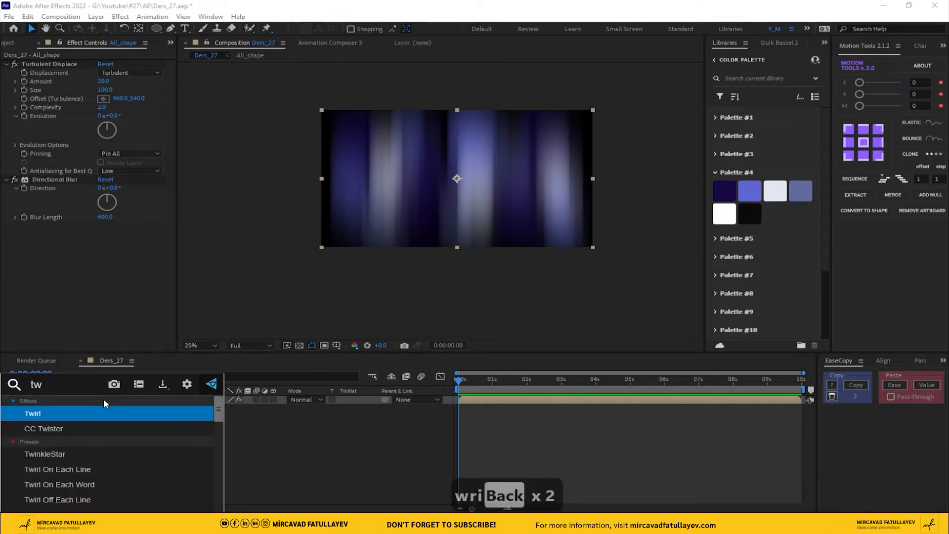
{"action": "key", "text": "Return"}
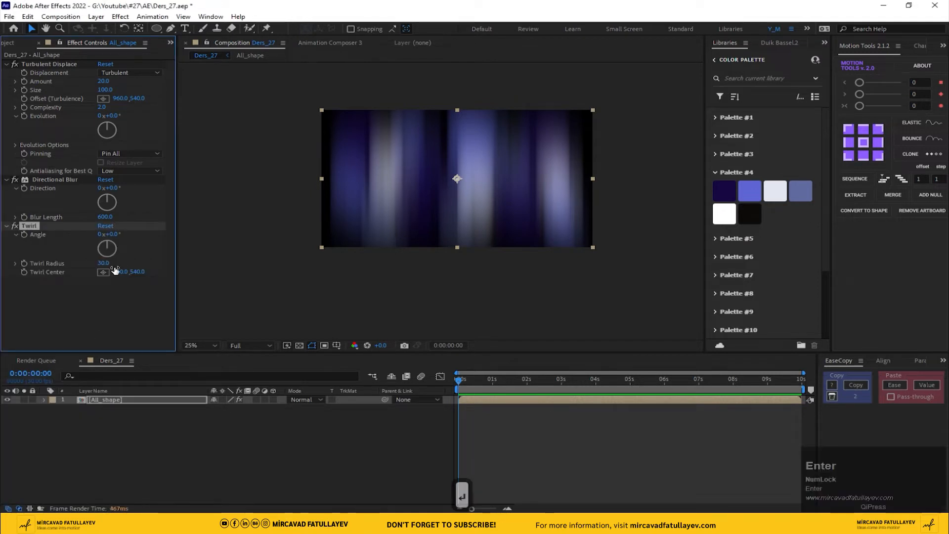
Step: Set the Twirl angle to 190° and the twirl radius to 90
{"action": "left_click_drag", "start_coordinate": [116, 238], "coordinate": [169, 239]}
{"action": "left_click", "coordinate": [114, 234]}
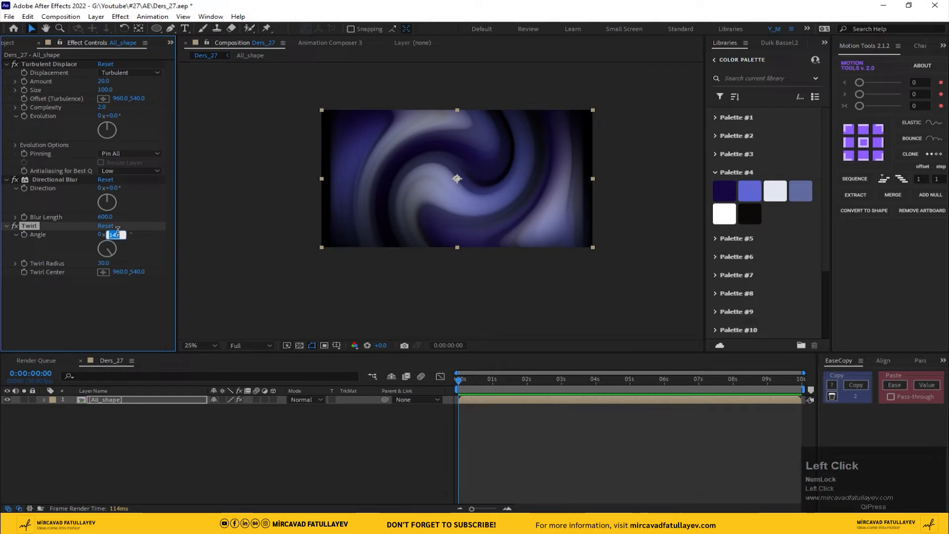
{"action": "type", "text": "190"}
{"action": "key", "text": "Return"}
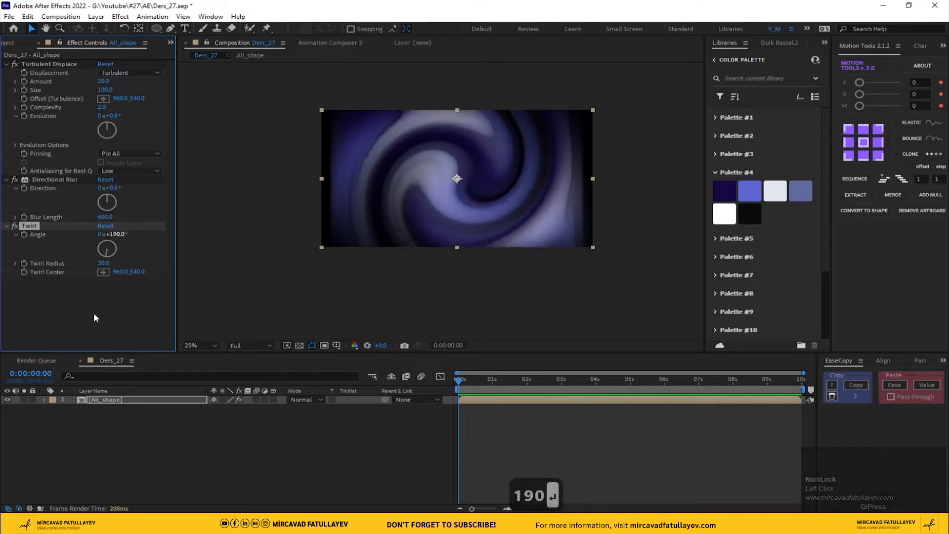
{"action": "left_click_drag", "start_coordinate": [104, 263], "coordinate": [140, 263]}
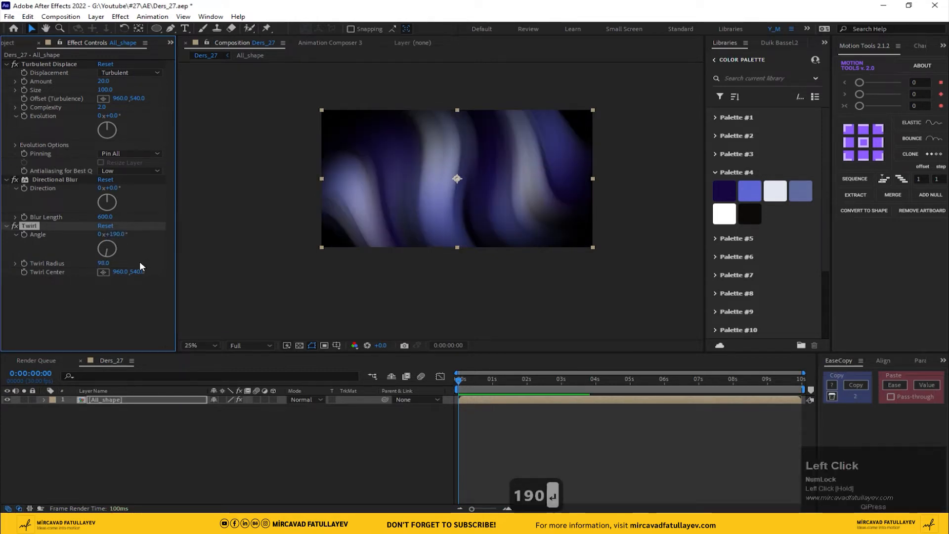
{"action": "left_click", "coordinate": [103, 263]}
{"action": "type", "text": "90"}
{"action": "key", "text": "Return"}
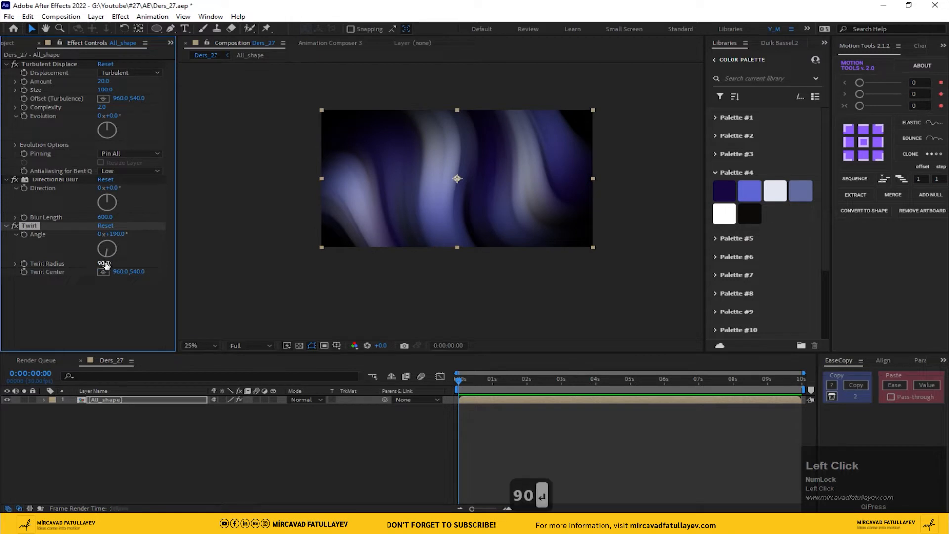
Step: Add a 1920×1080 solid in Palette #4's deep blue and place it beneath the All_shape layer
{"action": "left_click", "coordinate": [227, 449]}
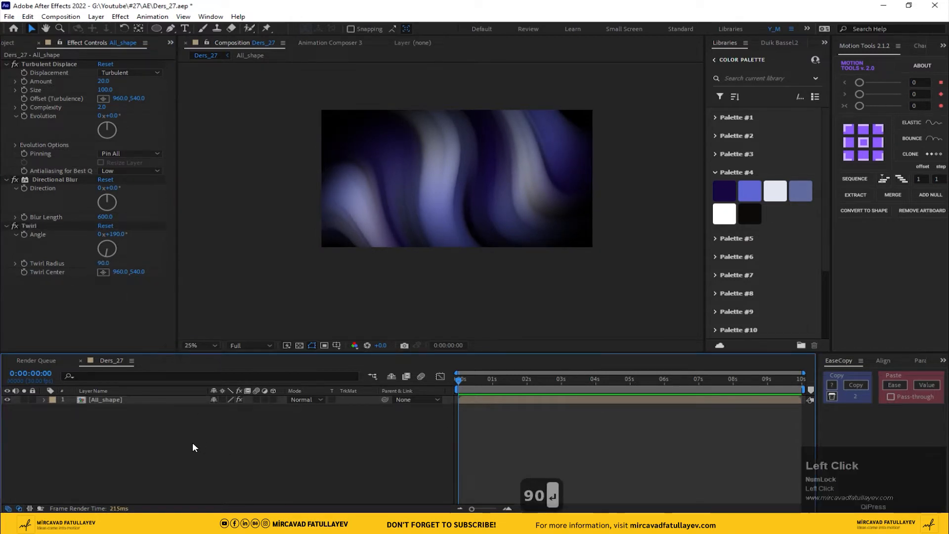
{"action": "right_click", "coordinate": [159, 451]}
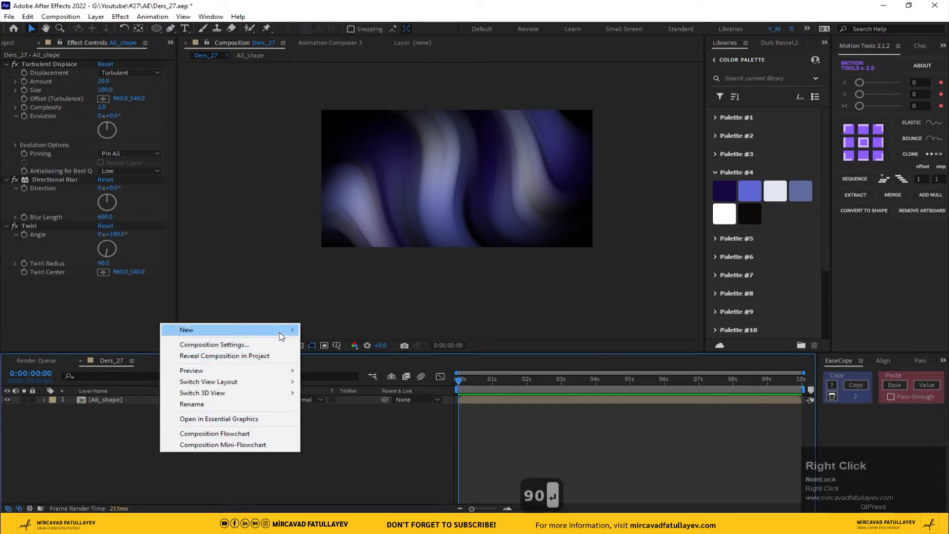
{"action": "mouse_move", "coordinate": [281, 332]}
{"action": "left_click", "coordinate": [391, 356]}
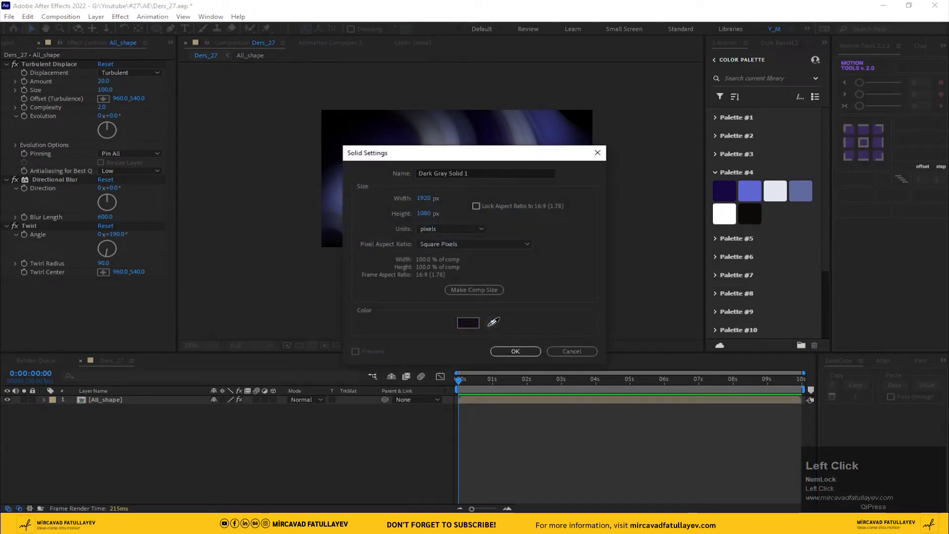
{"action": "left_click", "coordinate": [494, 351]}
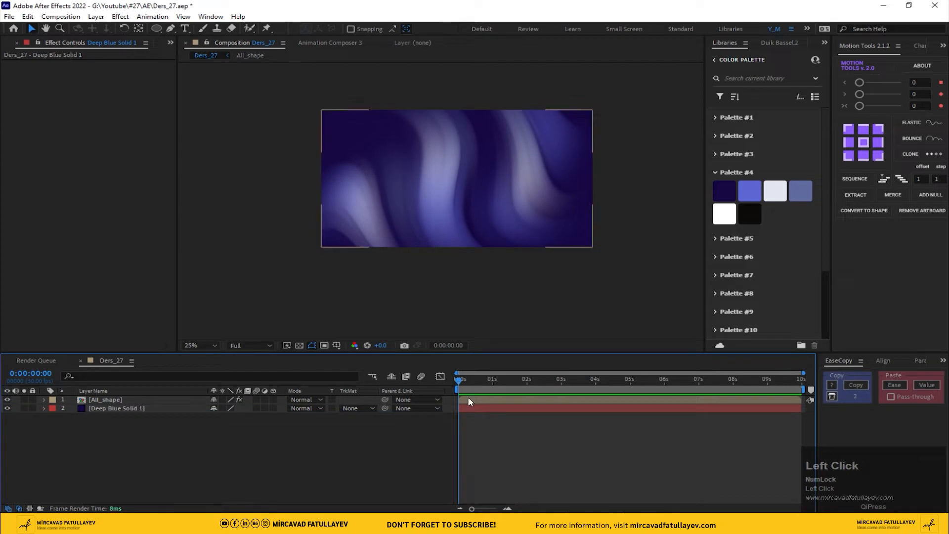
{"action": "left_click_drag", "start_coordinate": [471, 379], "coordinate": [322, 405]}
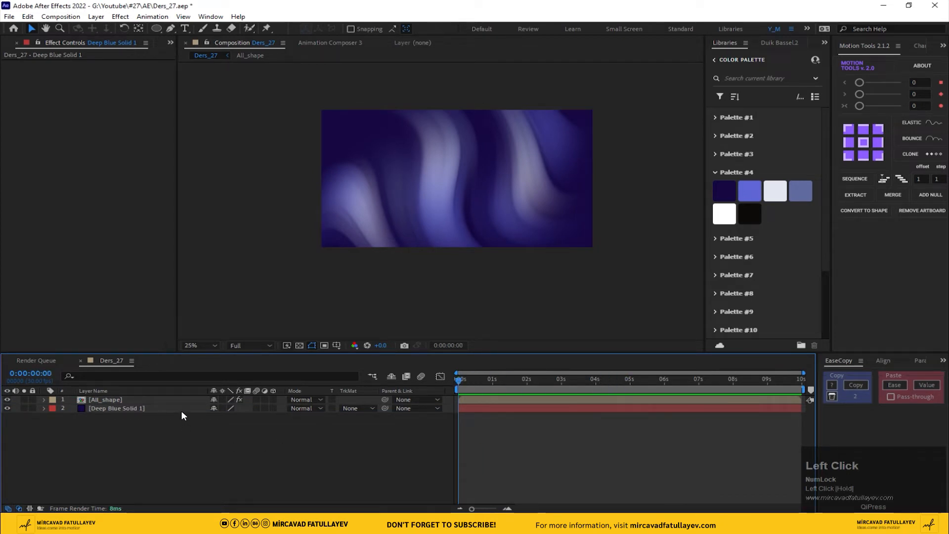
Step: Duplicate the All_shape layer and set the upper copy's blending mode to Classic Color Dodge
{"action": "left_click", "coordinate": [106, 399]}
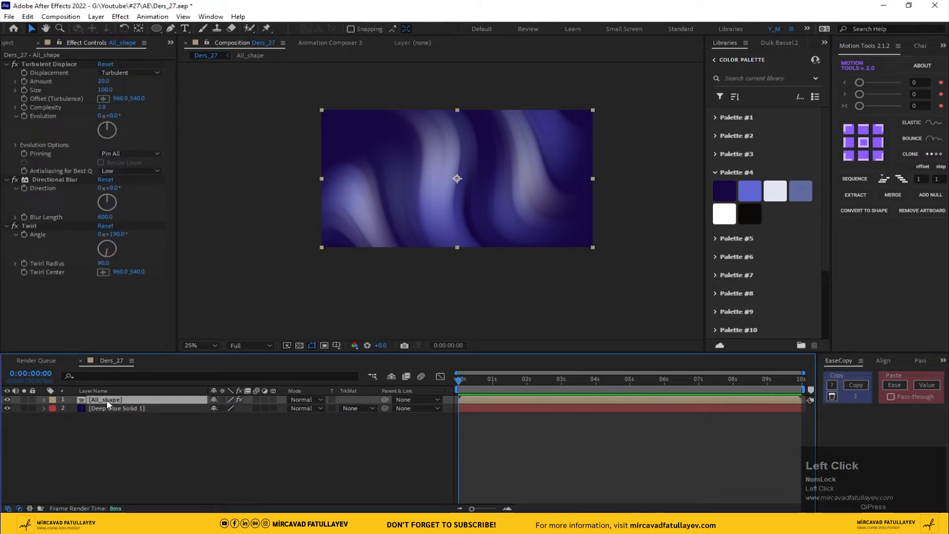
{"action": "key", "text": "ctrl+d"}
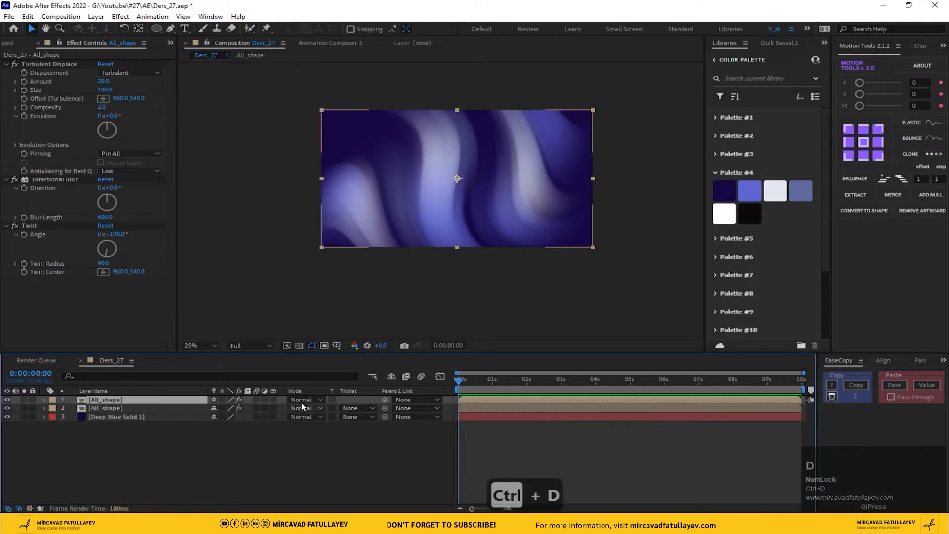
{"action": "left_click", "coordinate": [301, 399]}
{"action": "left_click", "coordinate": [404, 219]}
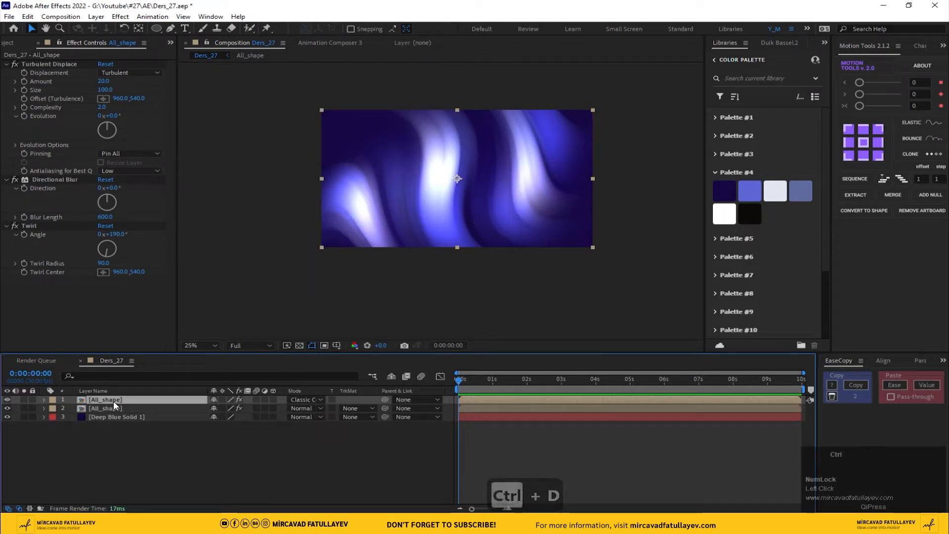
Step: Apply CC Radial Fast Blur to the upper All_shape copy and lower the layer's opacity to 35%
{"action": "key", "text": "ctrl+space"}
{"action": "type", "text": "fas"}
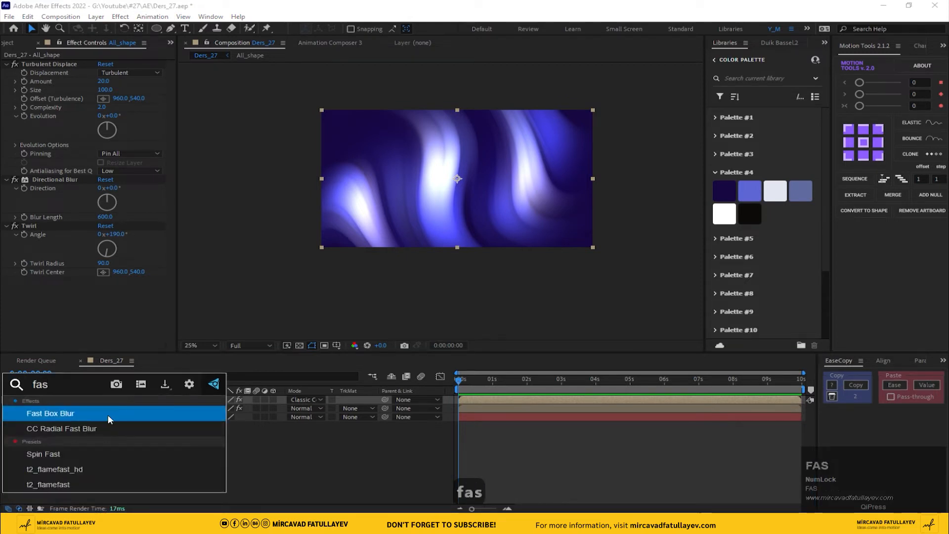
{"action": "left_click", "coordinate": [99, 429]}
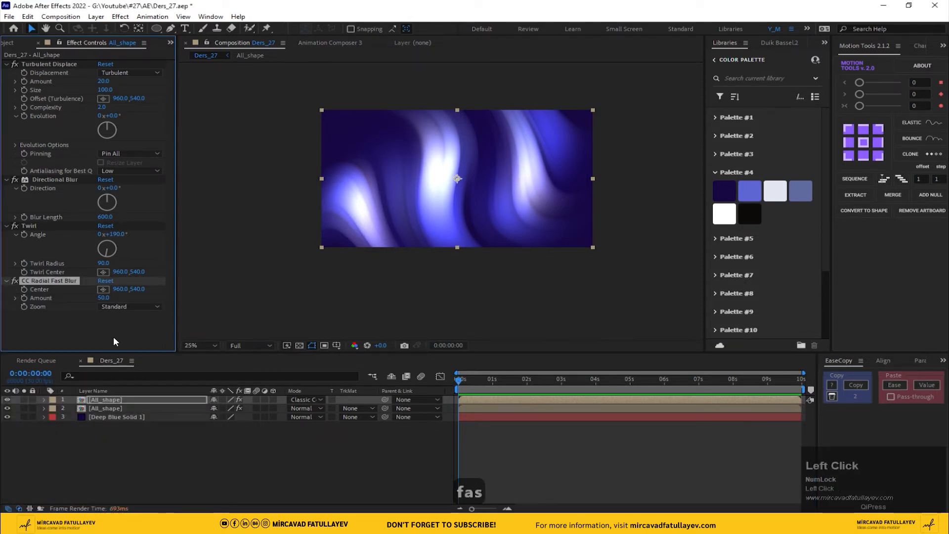
{"action": "key", "text": "t"}
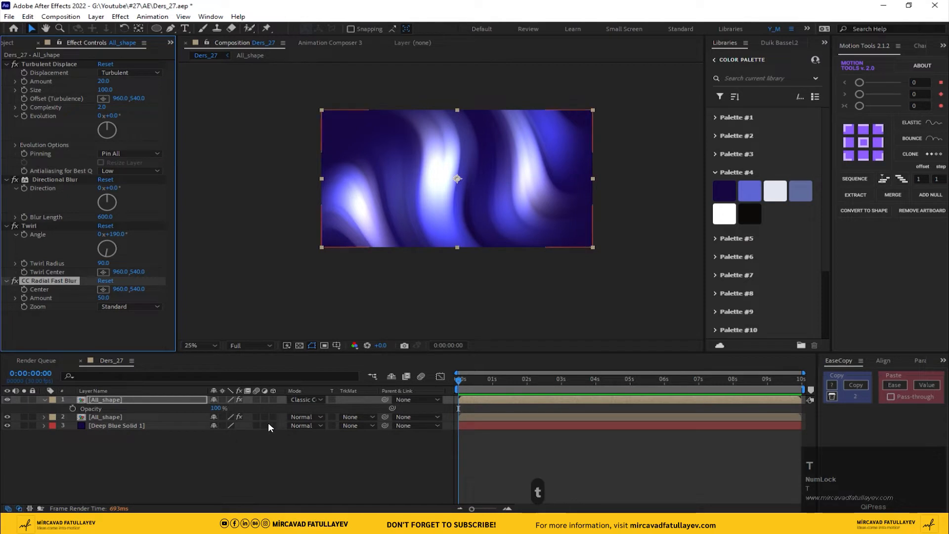
{"action": "left_click", "coordinate": [214, 408]}
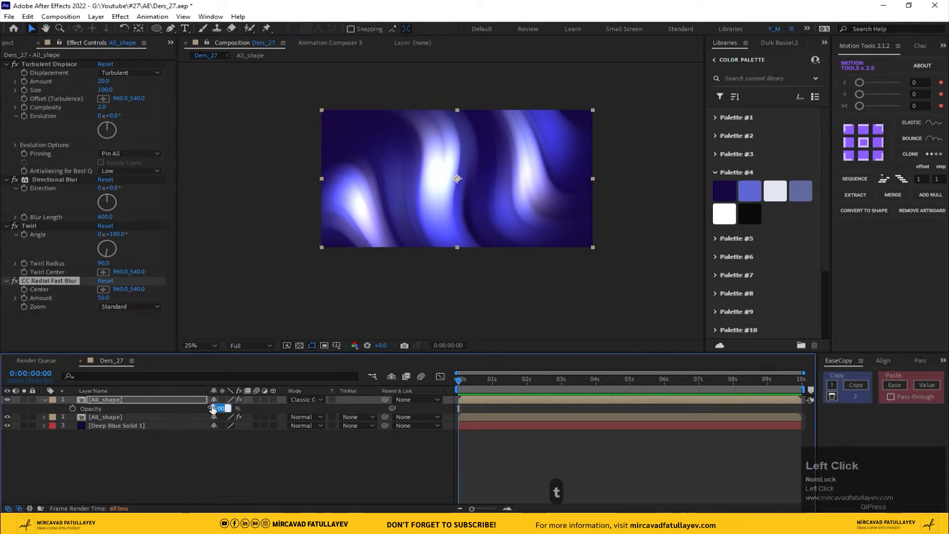
{"action": "type", "text": "35"}
{"action": "key", "text": "Return"}
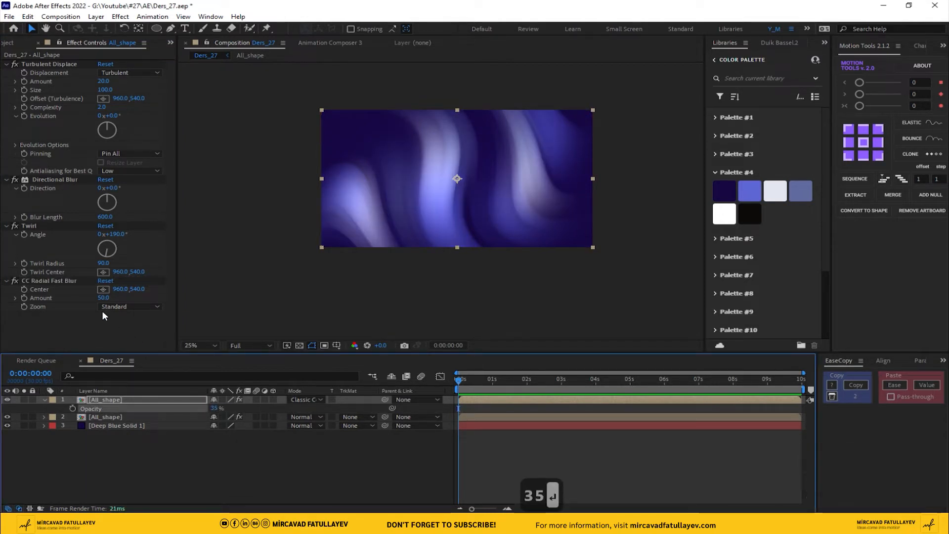
Step: Try CC Radial Fast Blur amounts of 30 and about 94 and return the amount to 50
{"action": "left_click", "coordinate": [103, 297]}
{"action": "type", "text": "30"}
{"action": "key", "text": "Return"}
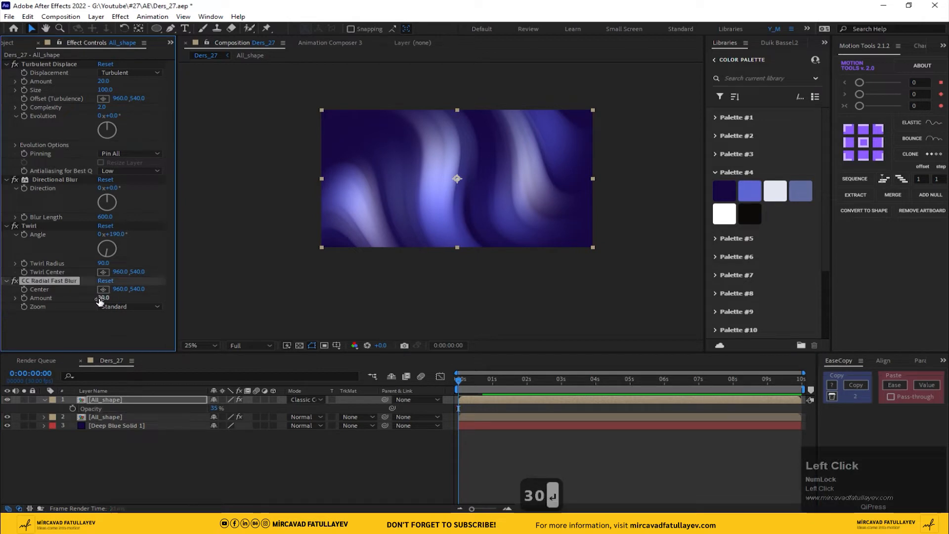
{"action": "left_click_drag", "start_coordinate": [102, 299], "coordinate": [133, 293]}
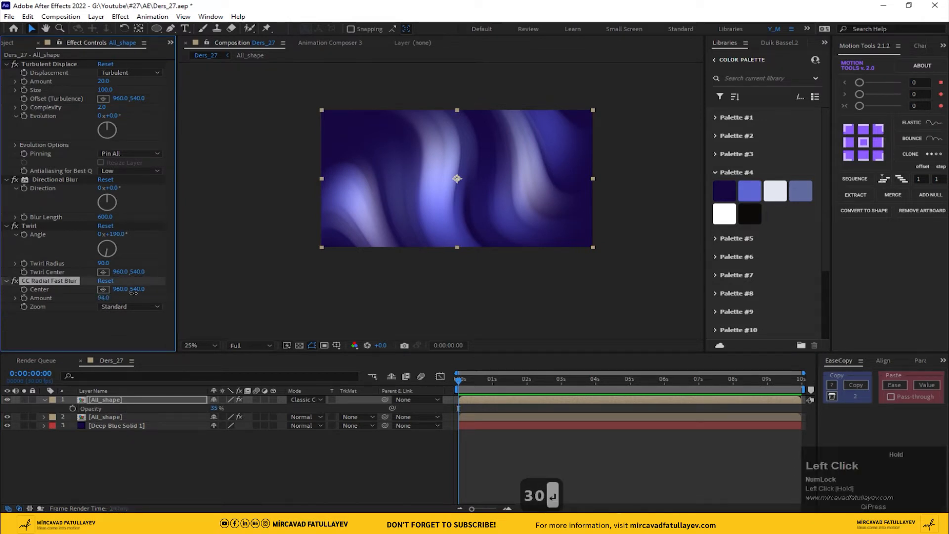
{"action": "left_click", "coordinate": [103, 298]}
{"action": "type", "text": "50"}
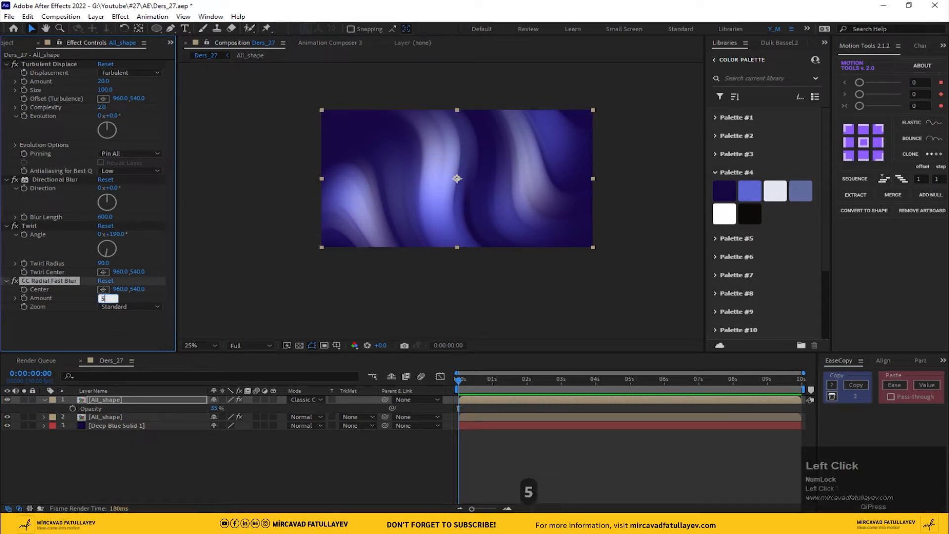
{"action": "key", "text": "Return"}
{"action": "left_click", "coordinate": [323, 493]}
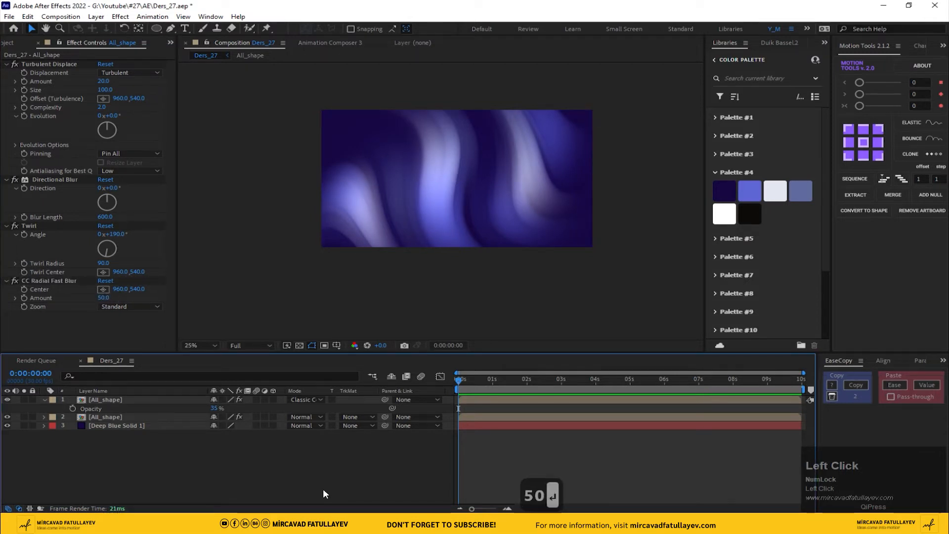
Step: Open the All_shape composition and pre-compose all of its shape layers into a composition named Shape
{"action": "left_click", "coordinate": [106, 399]}
{"action": "double_click", "coordinate": [106, 399]}
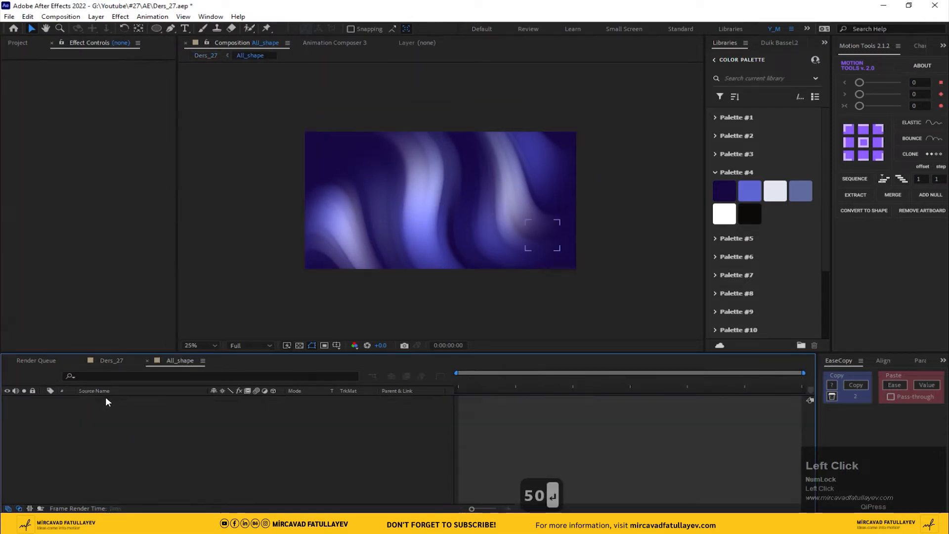
{"action": "left_click", "coordinate": [123, 440]}
{"action": "key", "text": "ctrl+a"}
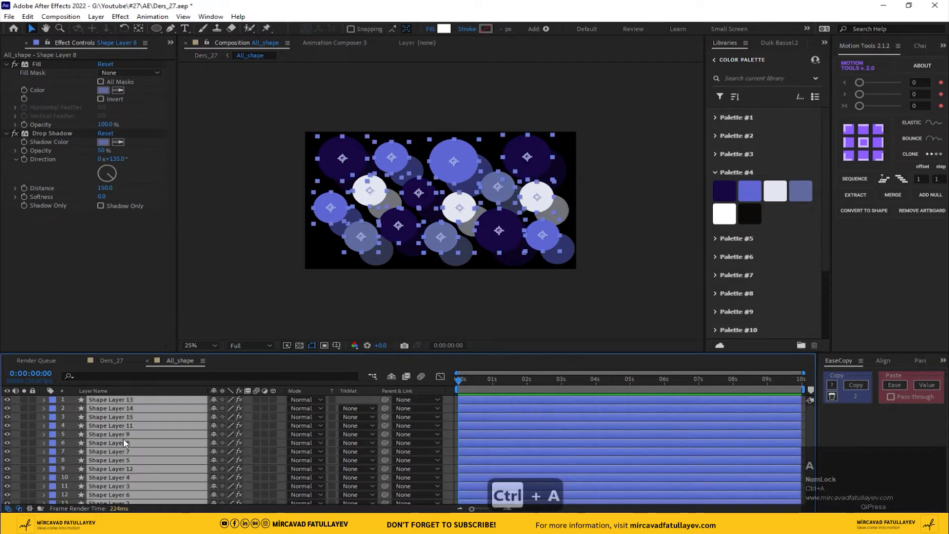
{"action": "right_click", "coordinate": [124, 438]}
{"action": "left_click", "coordinate": [187, 374]}
{"action": "type", "text": "S"}
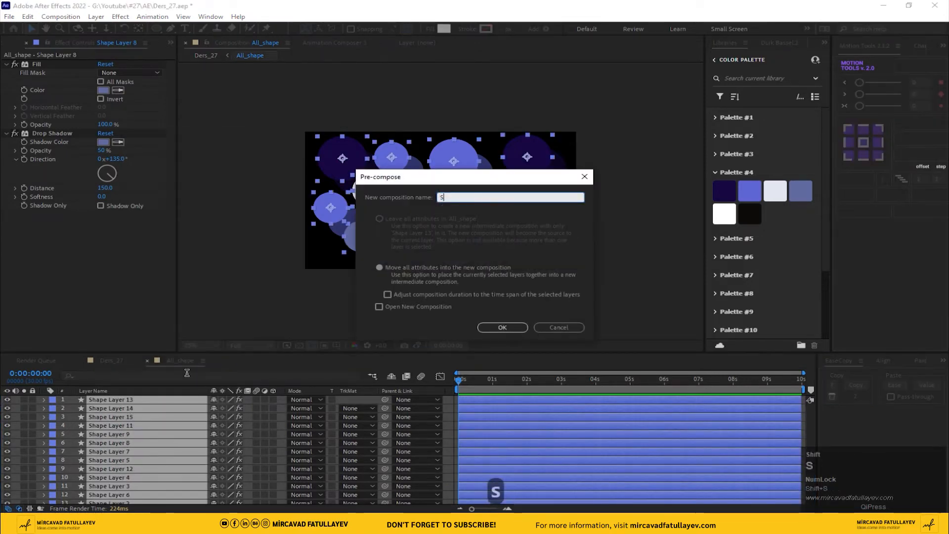
{"action": "type", "text": "ha"}
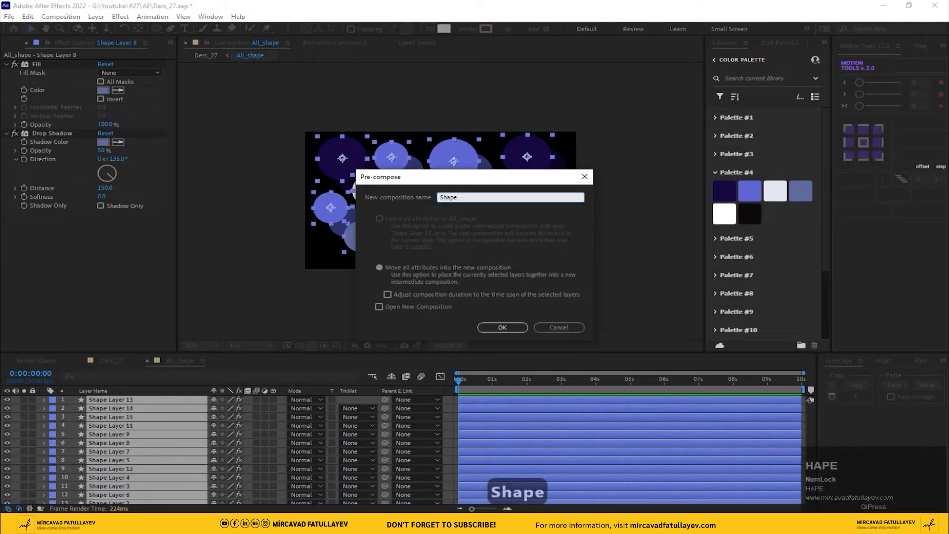
{"action": "type", "text": "pe"}
{"action": "key", "text": "Return"}
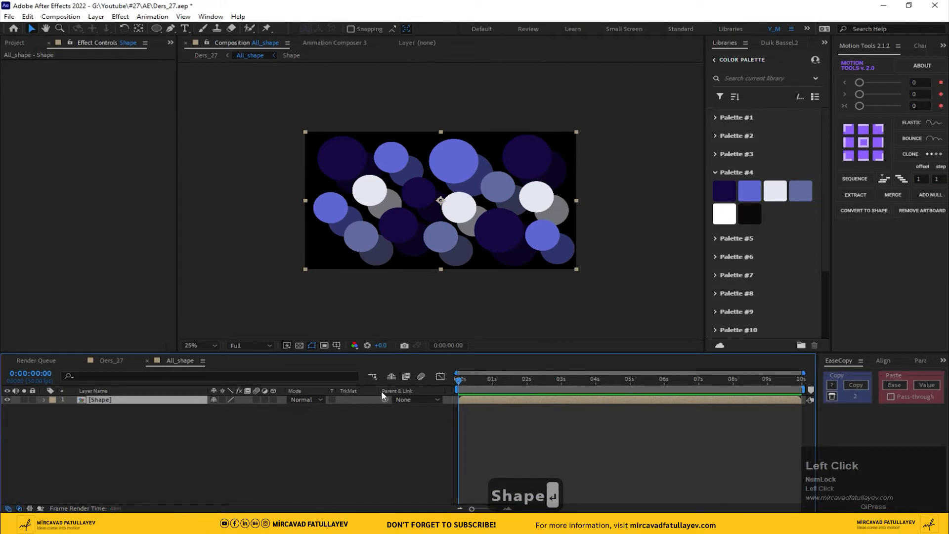
Step: Apply the Offset effect to the Shape layer
{"action": "key", "text": "ctrl+space"}
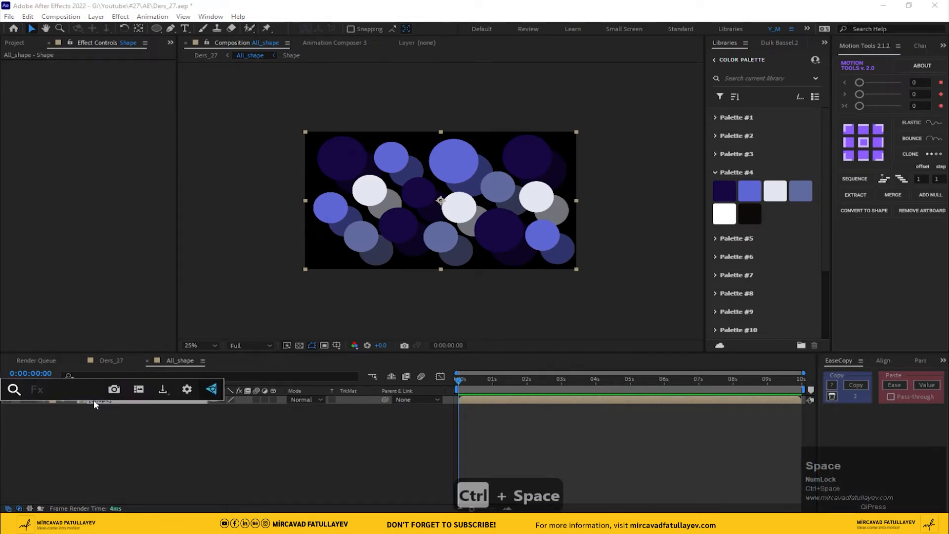
{"action": "type", "text": "of"}
{"action": "key", "text": "Return"}
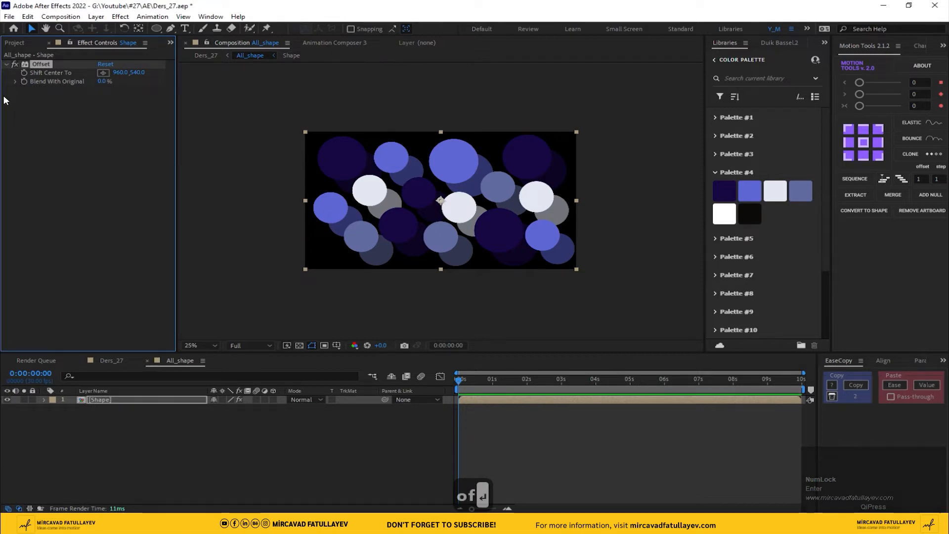
Step: Keyframe Offset's Shift Center To from the first frame to about -2915, 540 at 0:00:09:29 and preview the circles' motion
{"action": "left_click", "coordinate": [24, 72]}
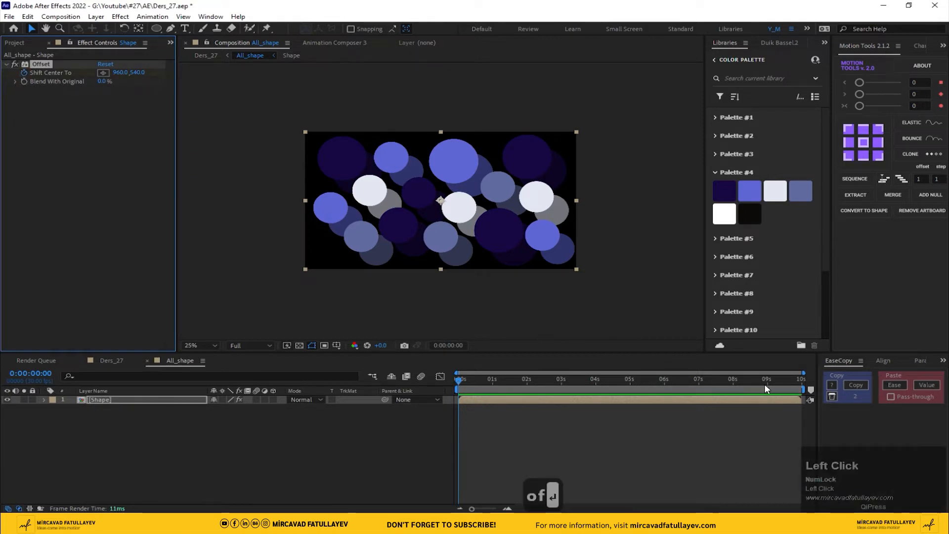
{"action": "left_click", "coordinate": [800, 378]}
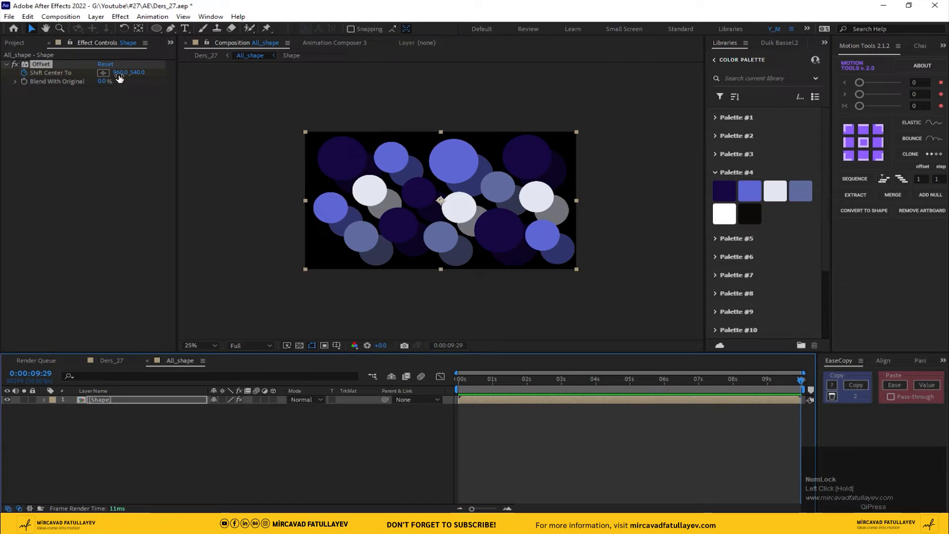
{"action": "left_click_drag", "start_coordinate": [120, 78], "coordinate": [12, 65]}
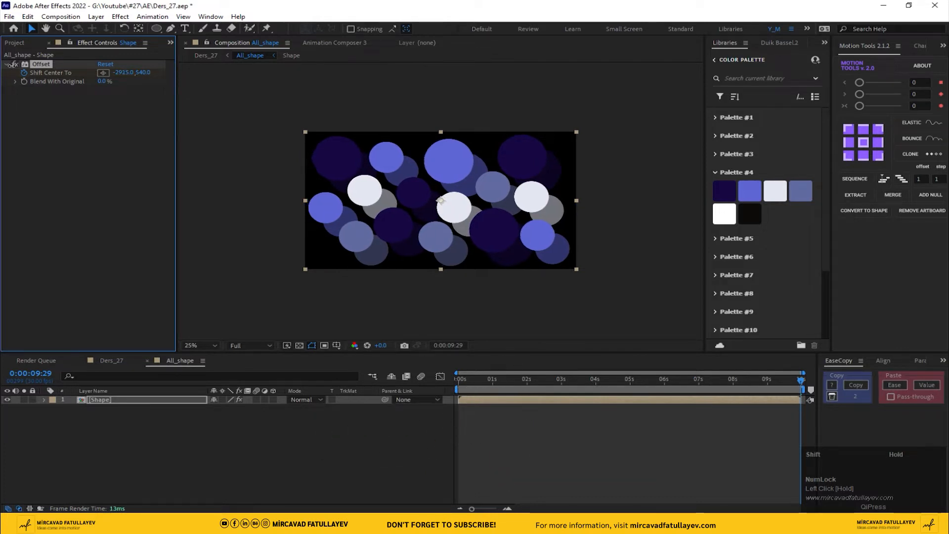
{"action": "left_click", "coordinate": [292, 380]}
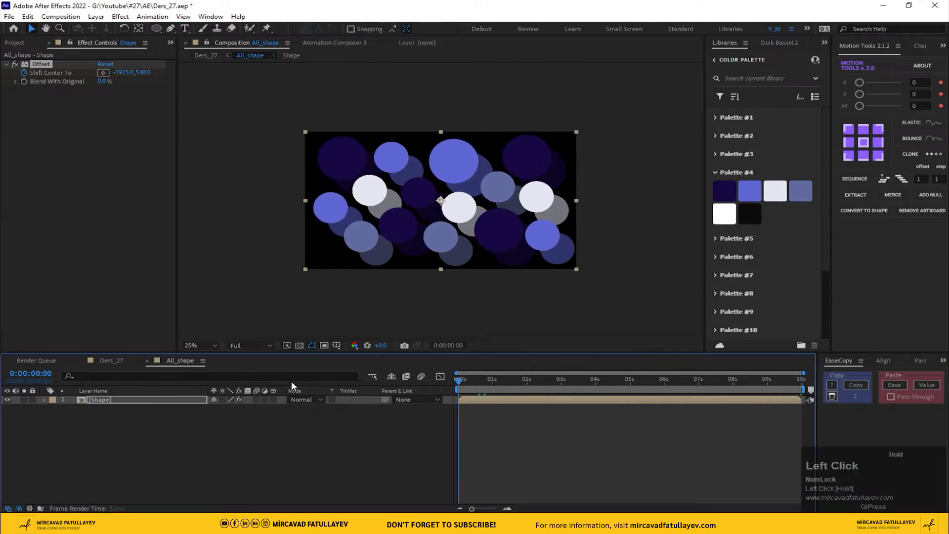
{"action": "key", "text": "space"}
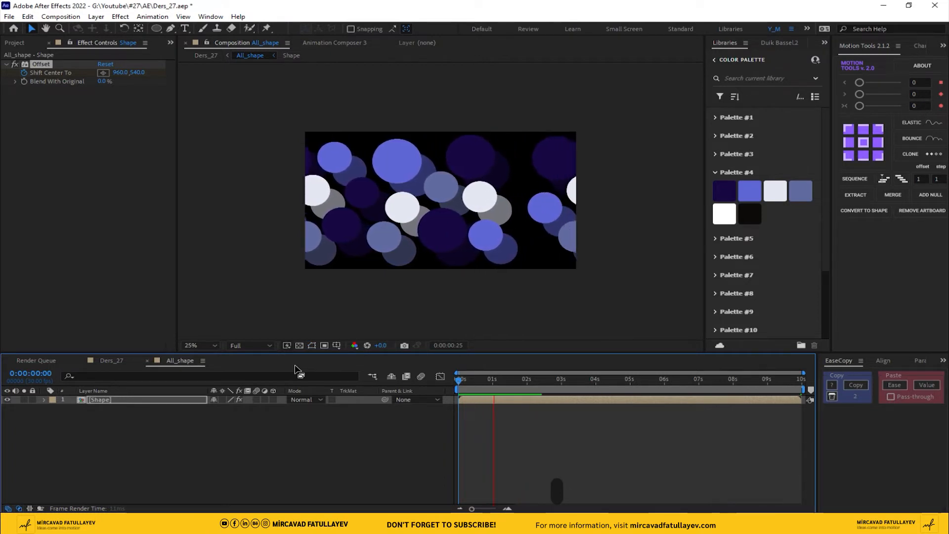
{"action": "key", "text": "space"}
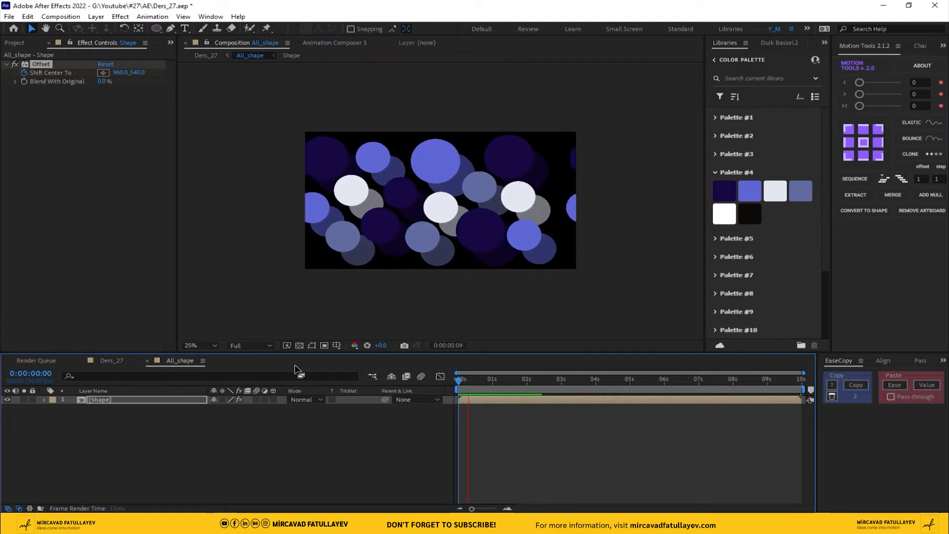
{"action": "key", "text": "space"}
Step: Preview the animated gradient from the first frame in the Ders_27 composition with the view set to Fit up to 100%
{"action": "left_click", "coordinate": [118, 360]}
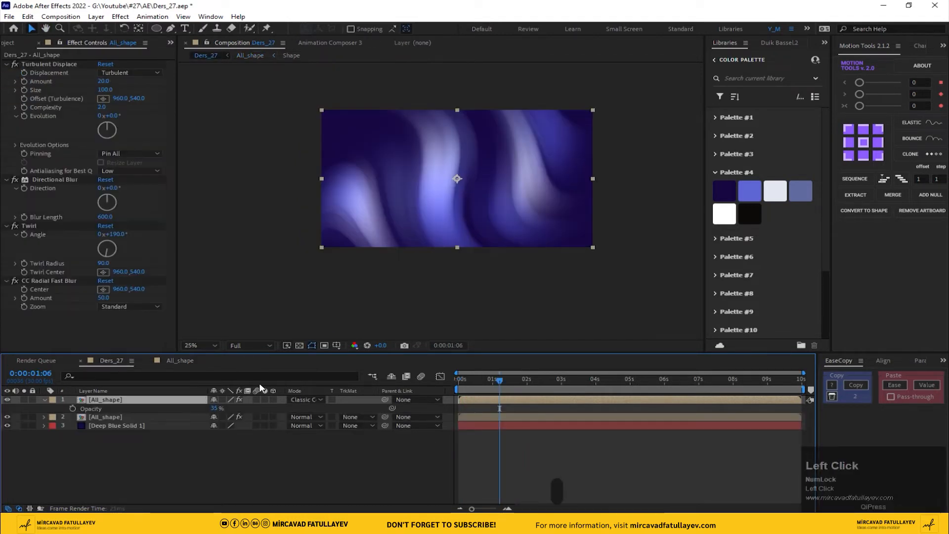
{"action": "left_click", "coordinate": [199, 345]}
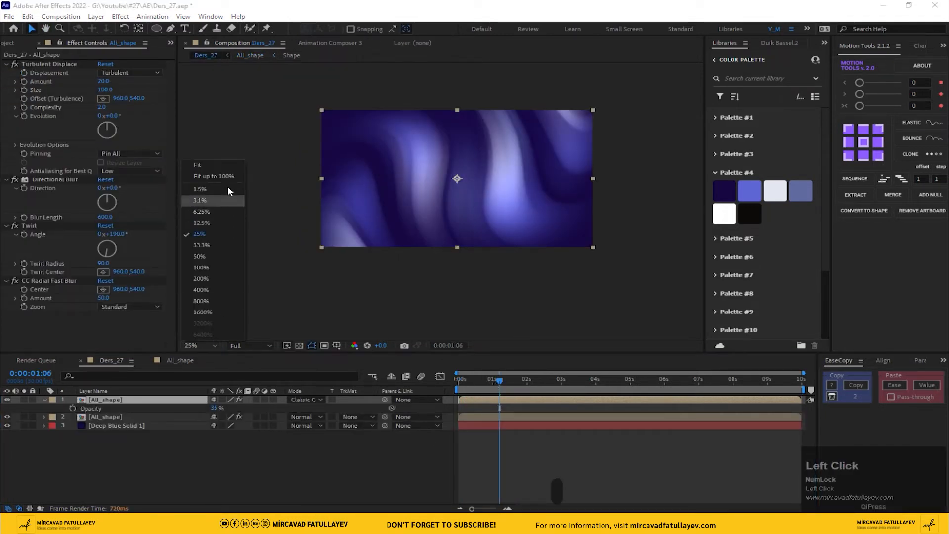
{"action": "left_click", "coordinate": [227, 177]}
{"action": "left_click_drag", "start_coordinate": [478, 381], "coordinate": [300, 393]}
{"action": "key", "text": "space"}
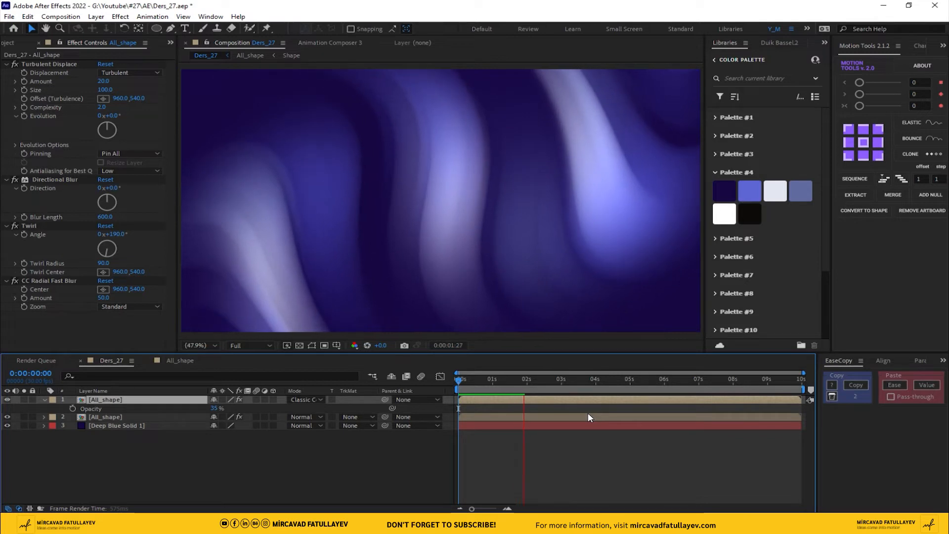
{"action": "left_click_drag", "start_coordinate": [483, 385], "coordinate": [431, 388]}
{"action": "key", "text": "space"}
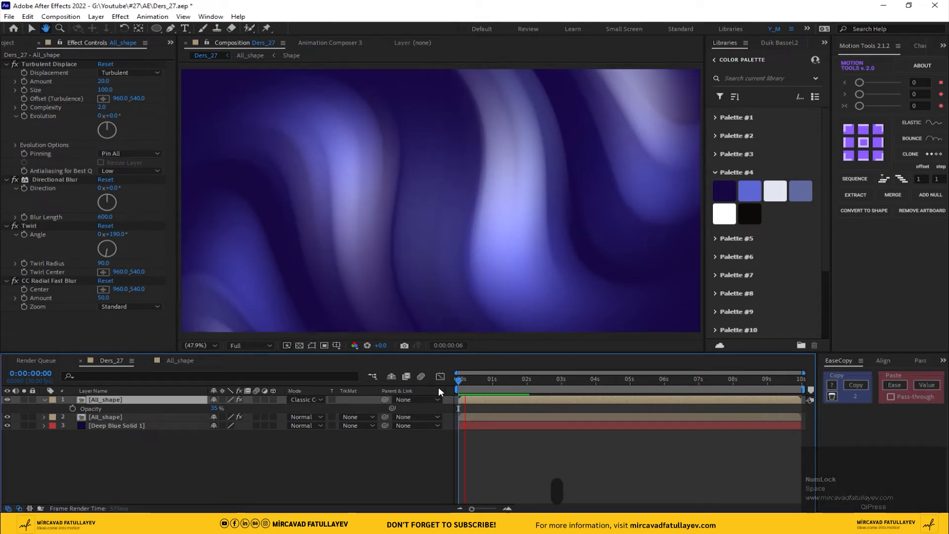
{"action": "key", "text": "space"}
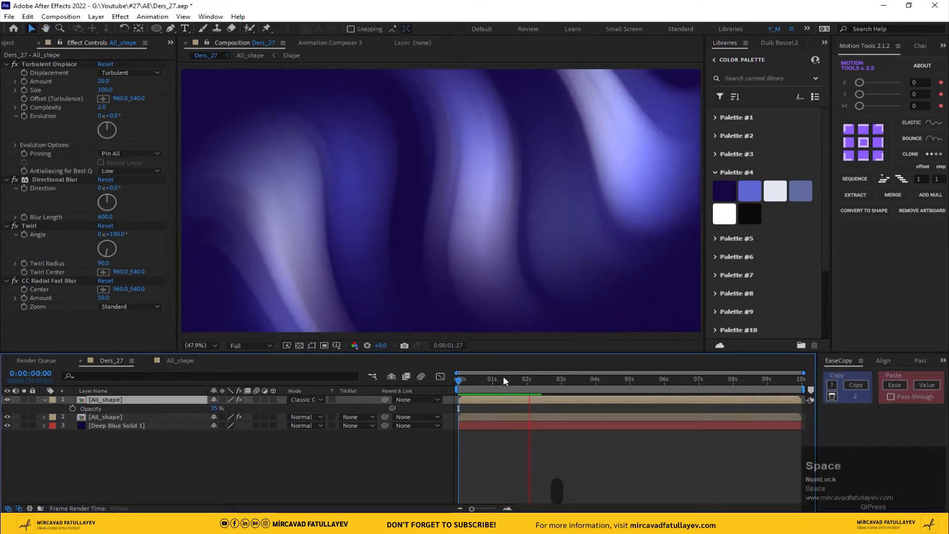
Step: In All_shape, set Offset's Shift Center To on the Shape layer to -985, 540 at 0:00:09:29
{"action": "left_click", "coordinate": [443, 380]}
{"action": "left_click", "coordinate": [178, 360]}
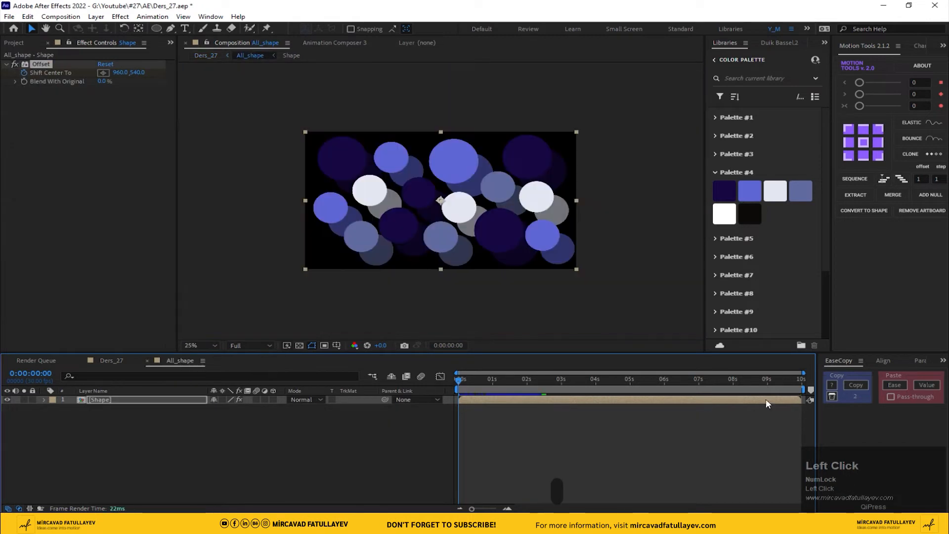
{"action": "key", "text": "u"}
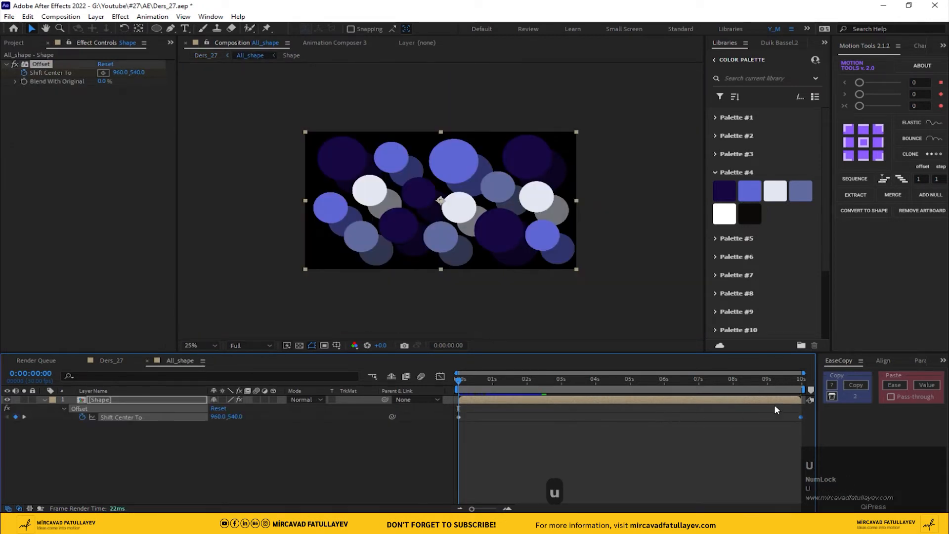
{"action": "left_click_drag", "start_coordinate": [791, 382], "coordinate": [800, 380]}
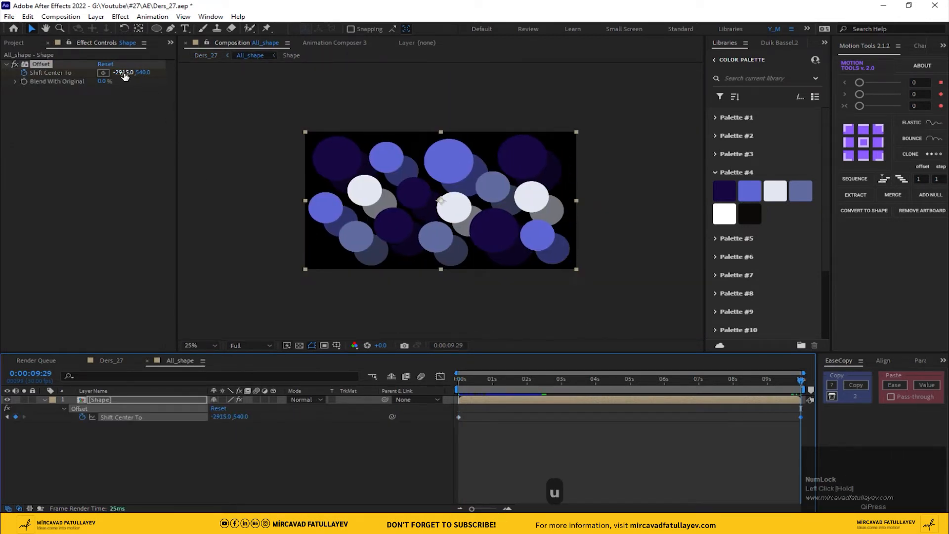
{"action": "left_click_drag", "start_coordinate": [124, 75], "coordinate": [269, 106]}
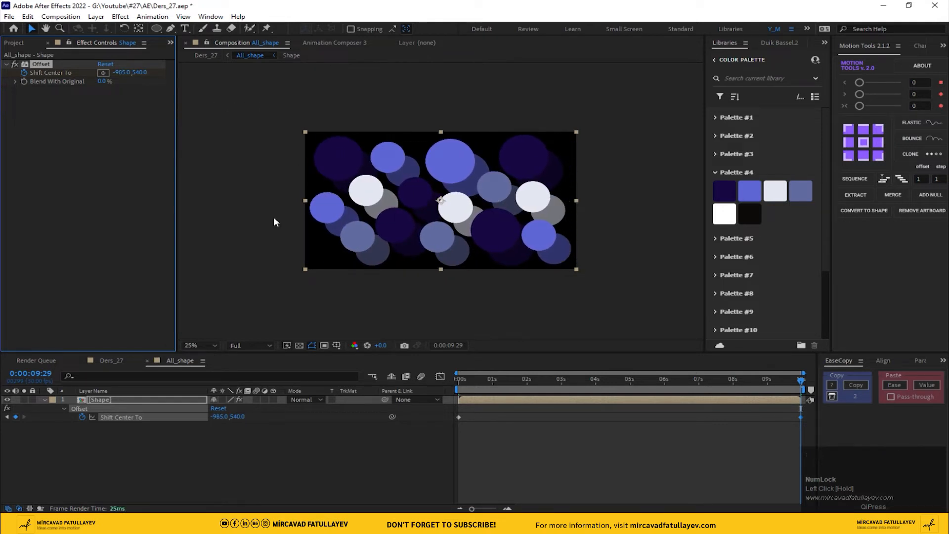
Step: Preview the gradient's motion from the first frame in the Ders_27 composition
{"action": "left_click", "coordinate": [113, 358]}
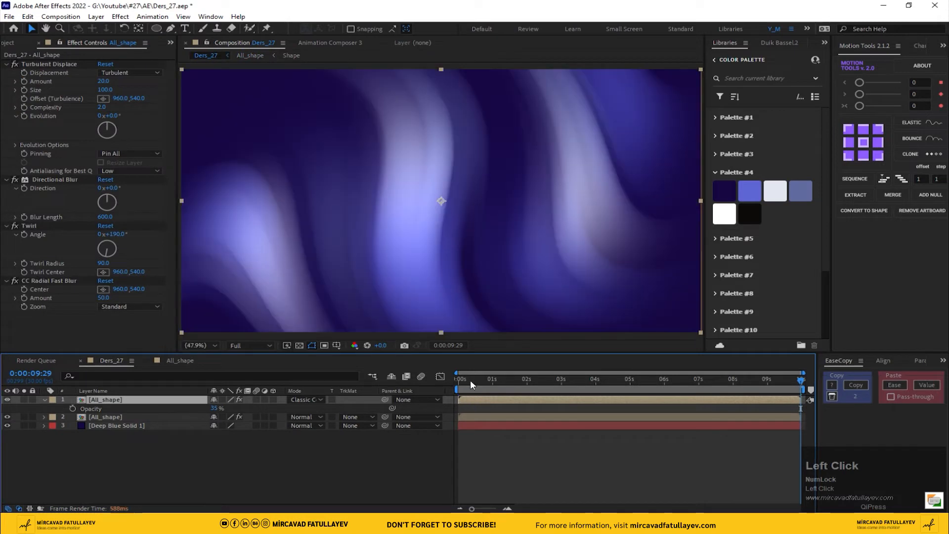
{"action": "key", "text": "space"}
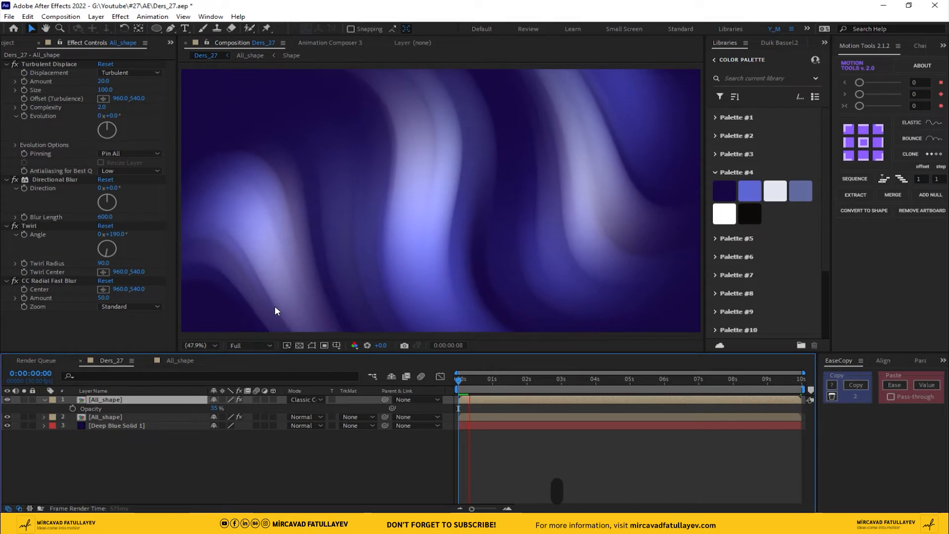
{"action": "left_click", "coordinate": [443, 383]}
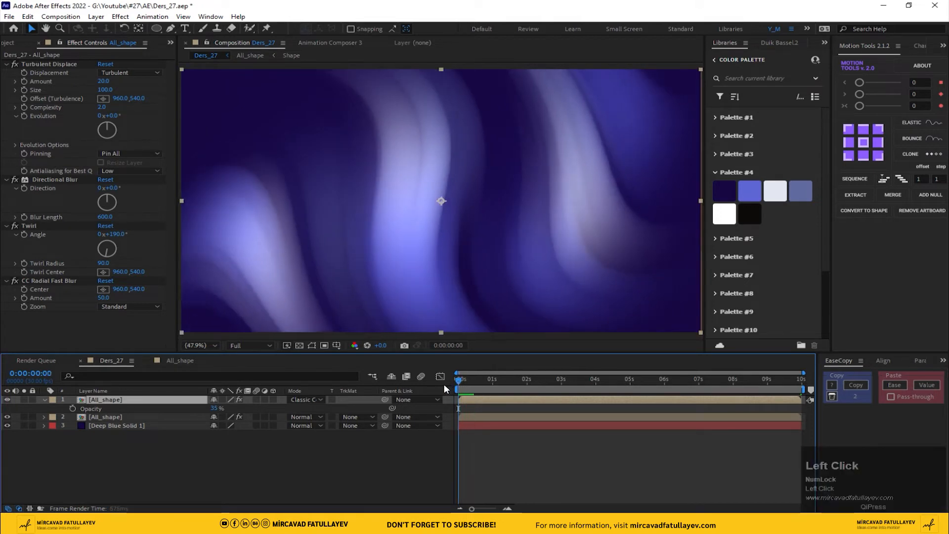
{"action": "key", "text": "space"}
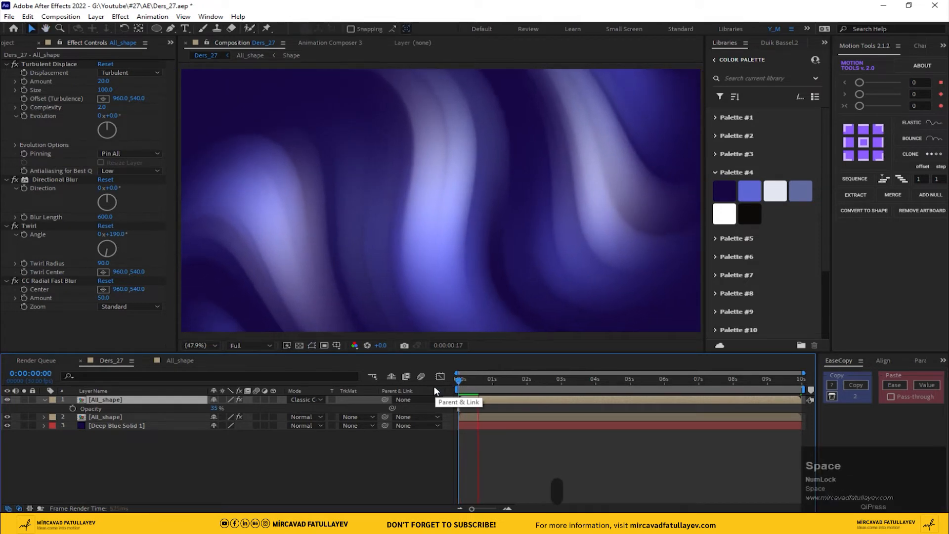
Step: Set the Ders_27 preview resolution to Quarter, play the animation and return to the first frame
{"action": "left_click", "coordinate": [238, 345]}
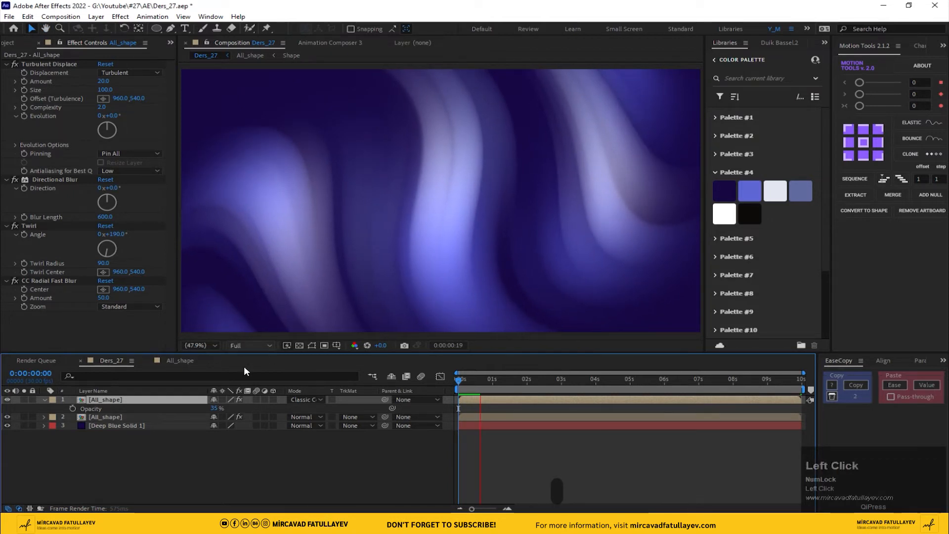
{"action": "left_click", "coordinate": [248, 403]}
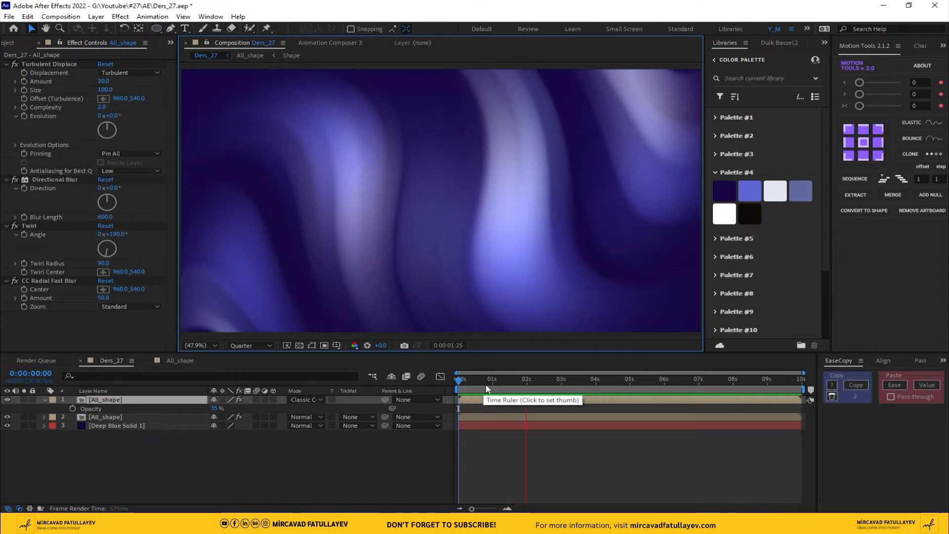
{"action": "key", "text": "space"}
{"action": "left_click", "coordinate": [472, 379]}
{"action": "left_click_drag", "start_coordinate": [423, 394], "coordinate": [297, 387]}
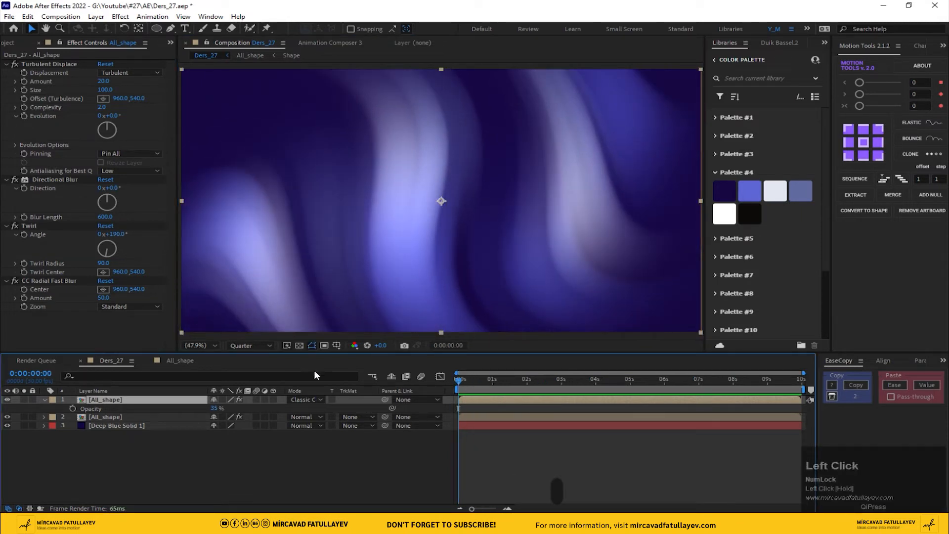
Step: Reduce the horizontal travel of Offset's Shift Center To at the 0:00:09:29 keyframe of the Shape layer in All_shape
{"action": "left_click", "coordinate": [182, 360]}
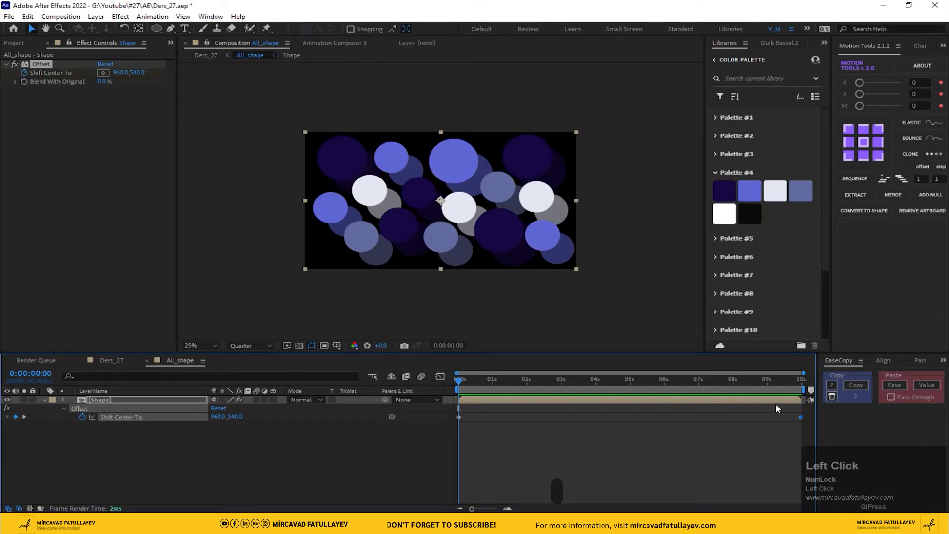
{"action": "left_click_drag", "start_coordinate": [804, 386], "coordinate": [830, 391]}
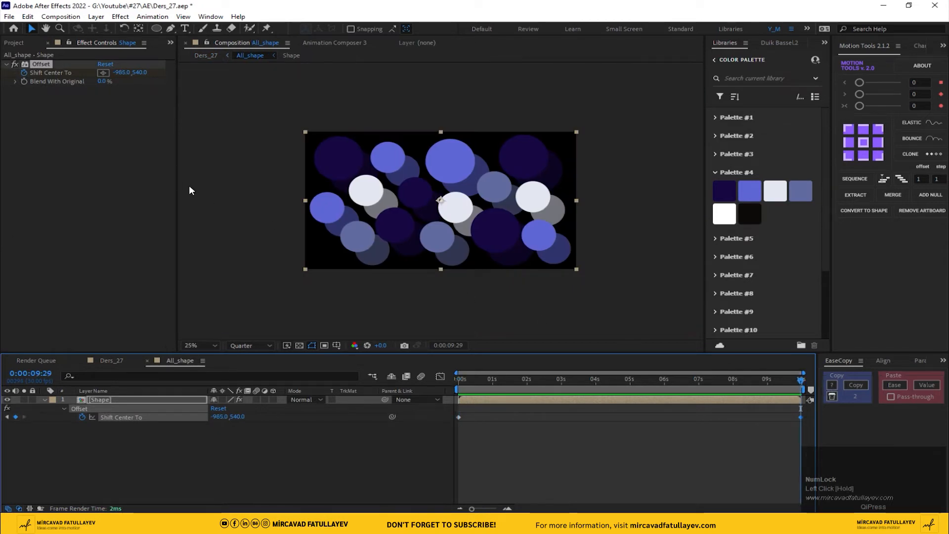
{"action": "left_click_drag", "start_coordinate": [120, 77], "coordinate": [173, 80]}
Step: Preview the slowed gradient in Ders_27, return to the first frame and save the project
{"action": "left_click", "coordinate": [111, 360]}
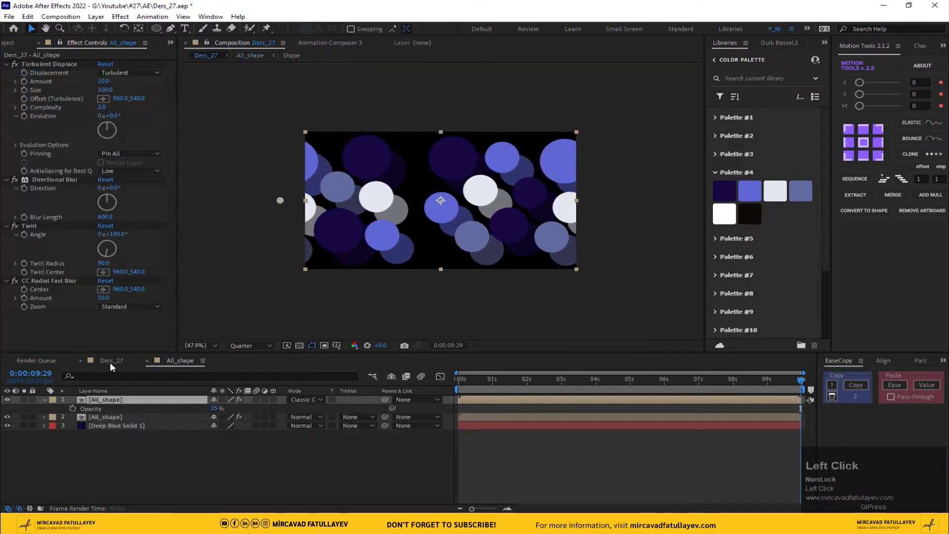
{"action": "key", "text": "space"}
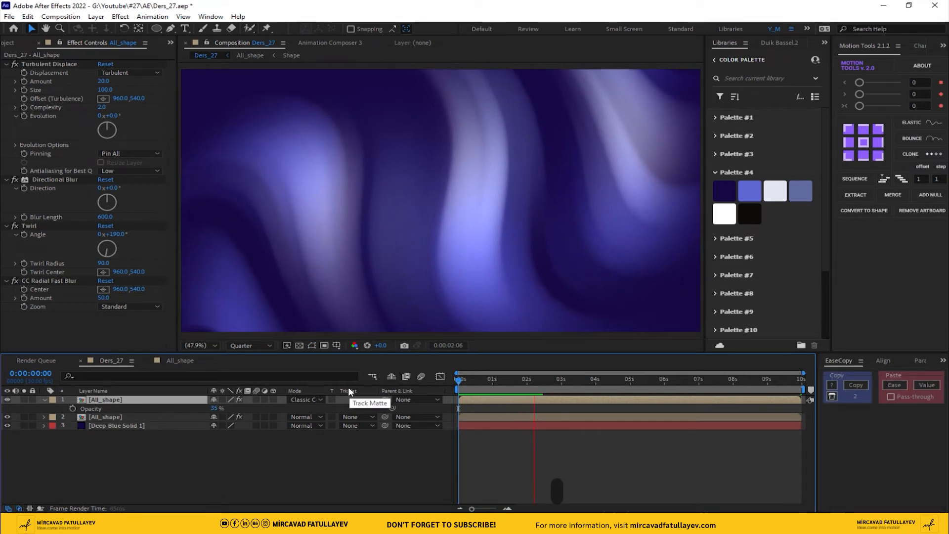
{"action": "key", "text": "space"}
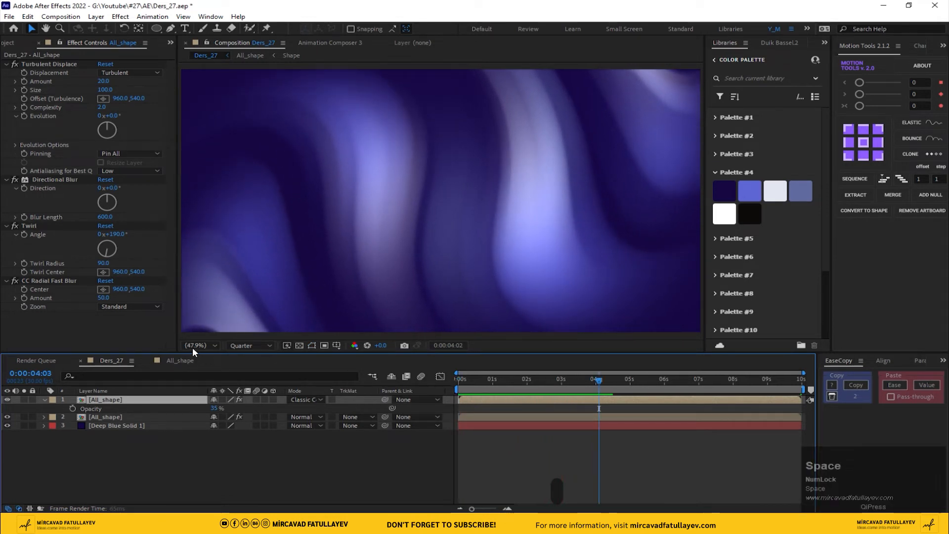
{"action": "left_click", "coordinate": [191, 345]}
{"action": "left_click", "coordinate": [472, 398]}
{"action": "key", "text": "Home"}
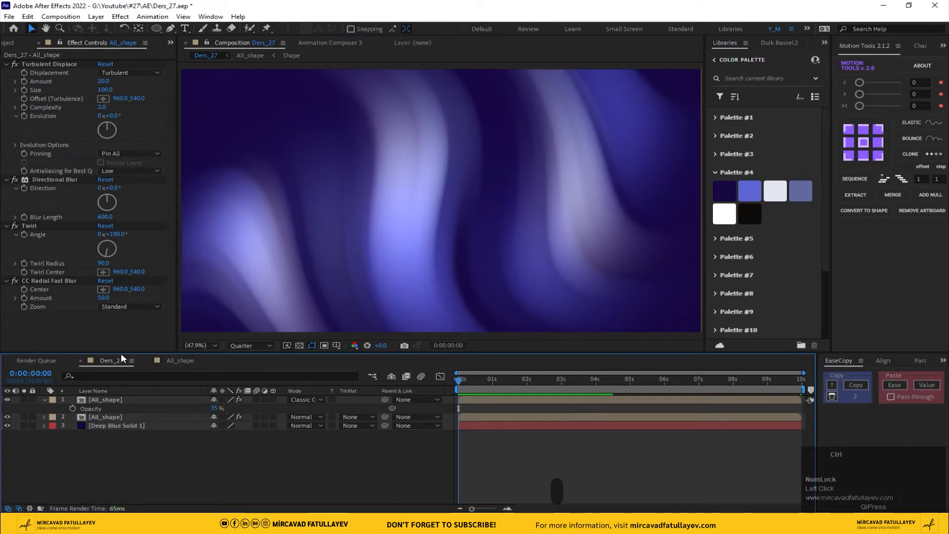
{"action": "key", "text": "ctrl+s"}
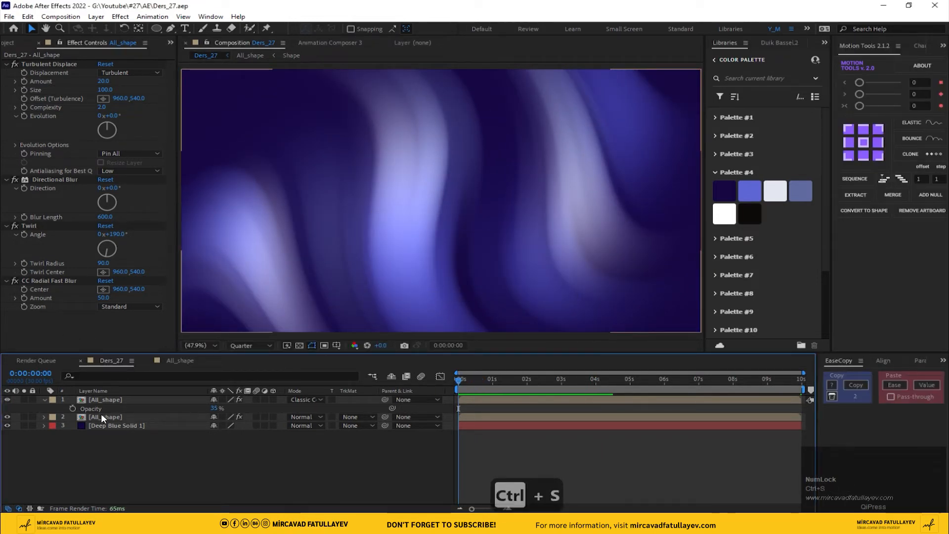
Step: Pre-compose the two All_shape layers into a composition named Background_Shape, moving all attributes into it
{"action": "left_click", "coordinate": [44, 400]}
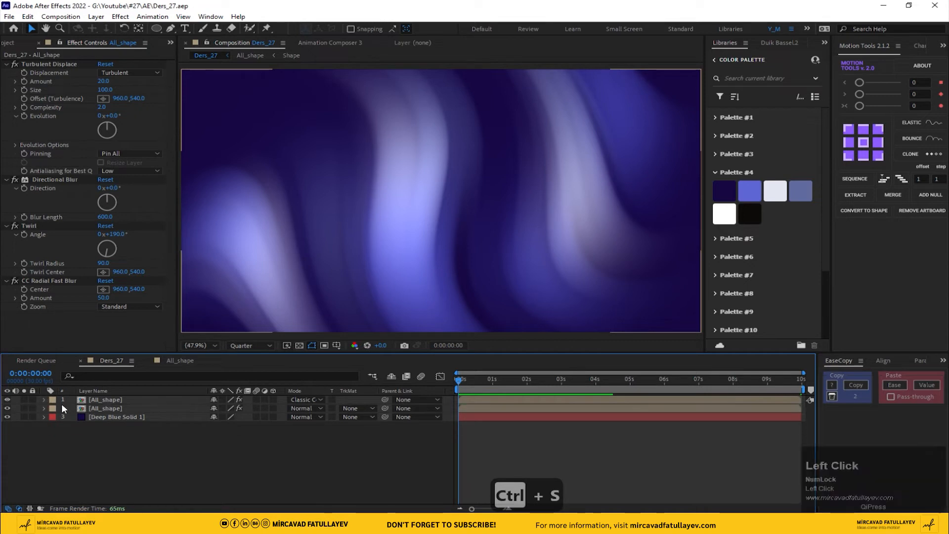
{"action": "left_click", "coordinate": [109, 407]}
{"action": "left_click", "coordinate": [114, 401], "text": "shift"}
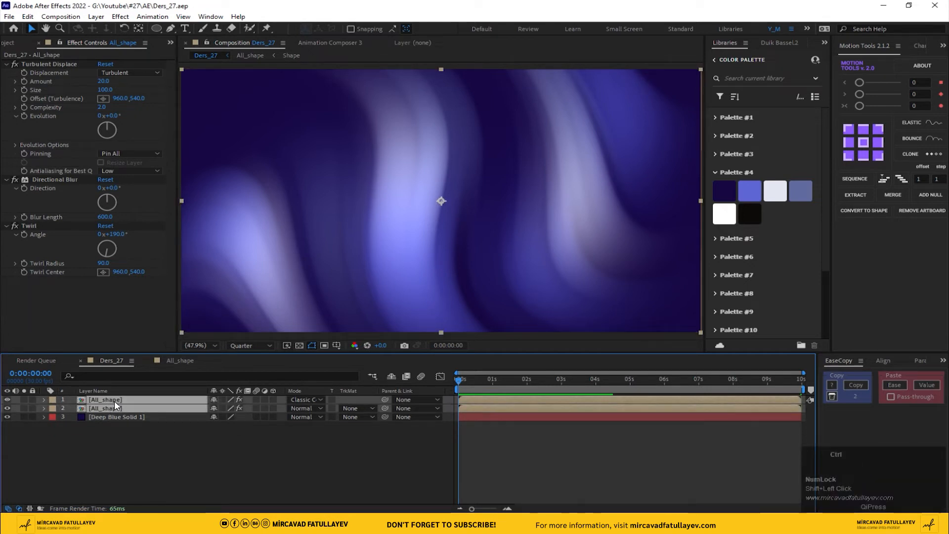
{"action": "right_click", "coordinate": [119, 404]}
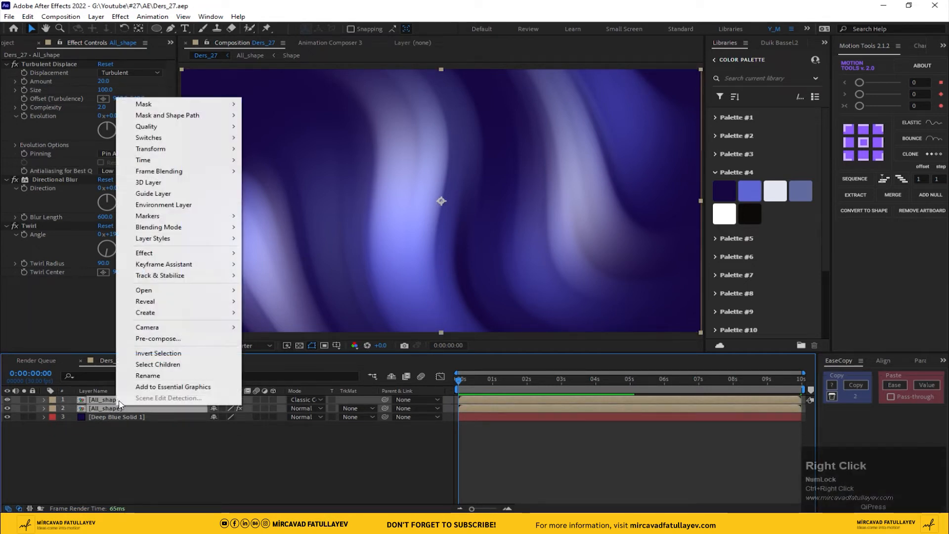
{"action": "left_click", "coordinate": [174, 339]}
{"action": "type", "text": "B"}
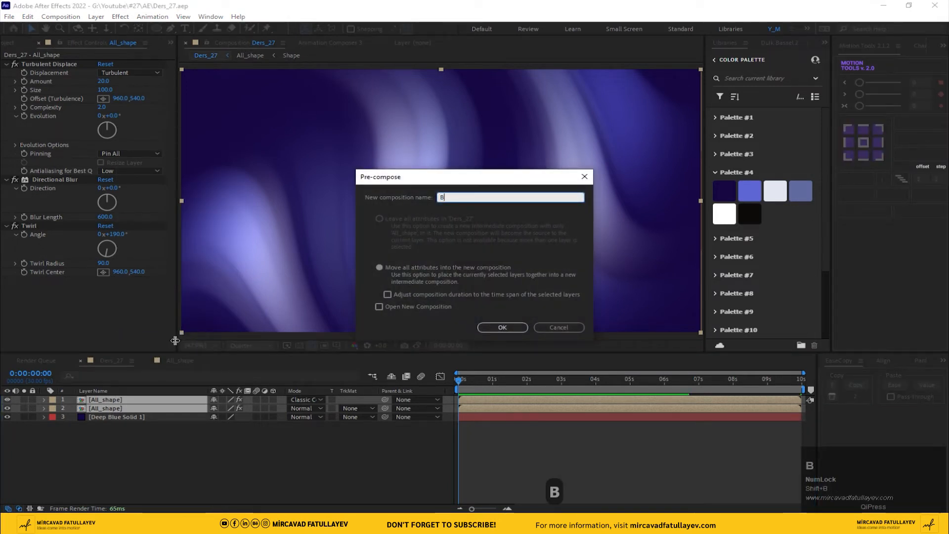
{"action": "type", "text": "ac"}
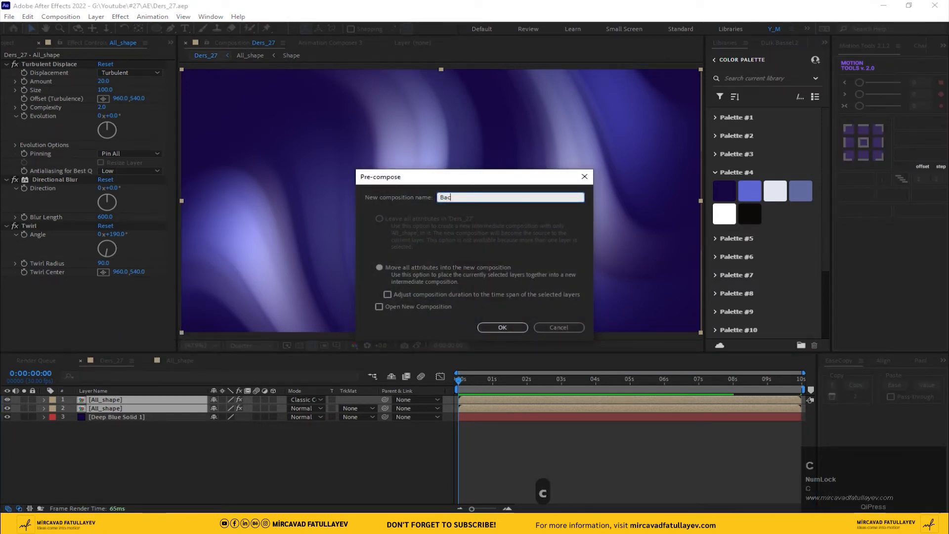
{"action": "type", "text": "kgrousd"}
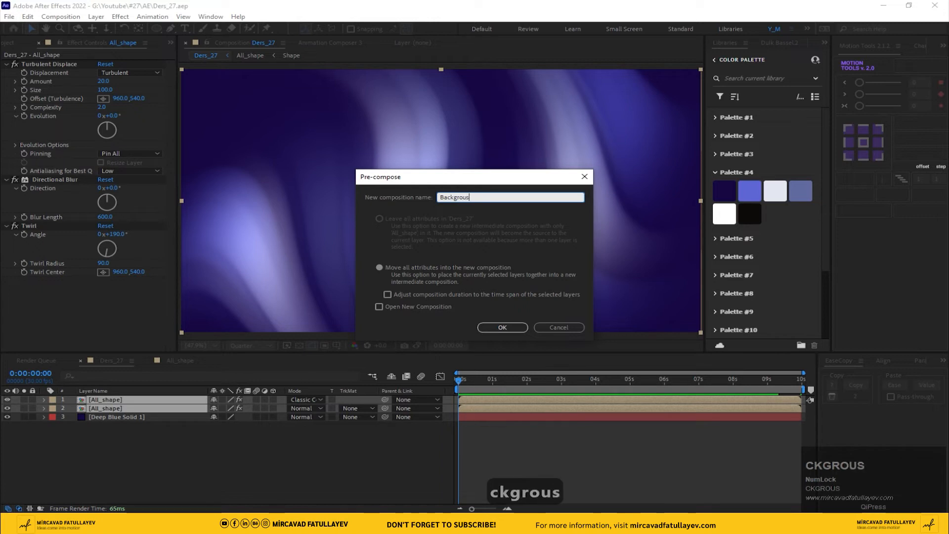
{"action": "key", "text": "BackSpace"}
{"action": "key", "text": "BackSpace"}
{"action": "type", "text": "n"}
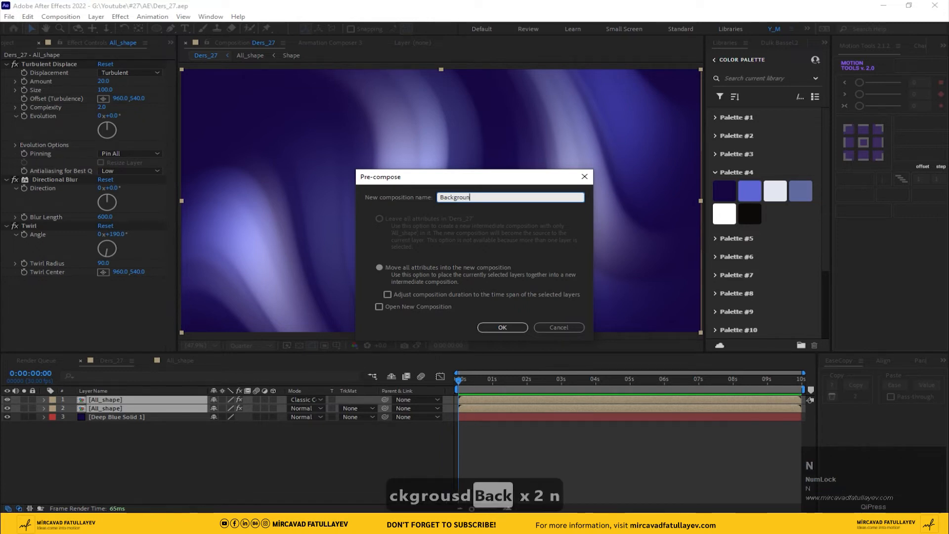
{"action": "type", "text": "d_Sh"}
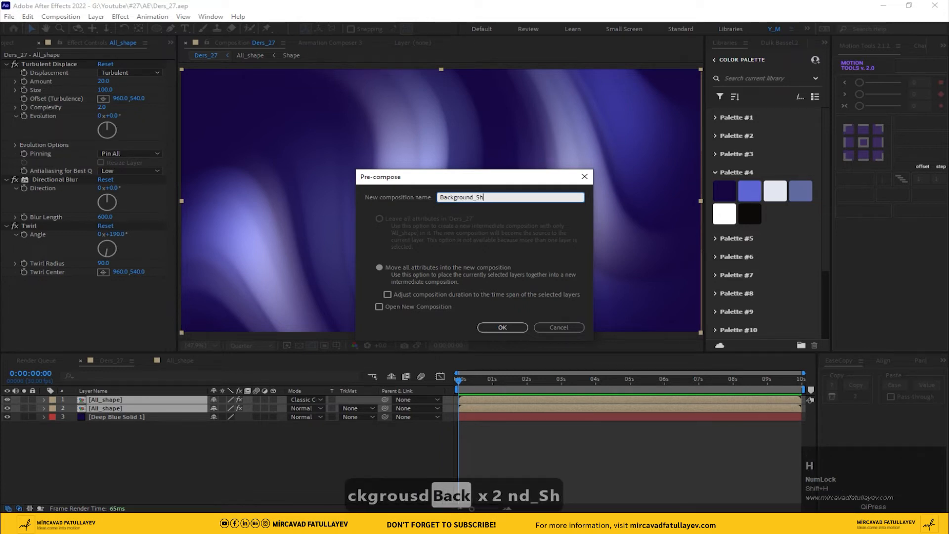
{"action": "type", "text": "ape"}
{"action": "key", "text": "Return"}
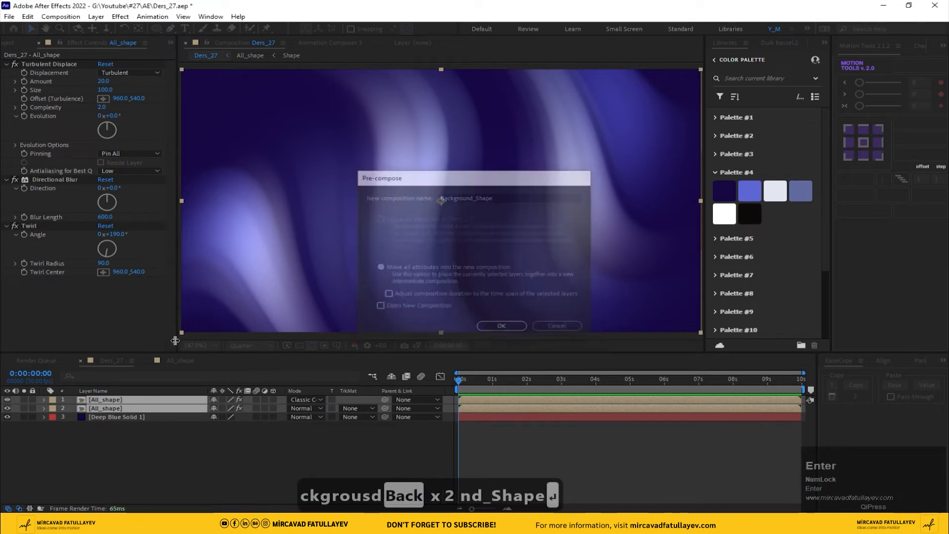
{"action": "left_click", "coordinate": [174, 435]}
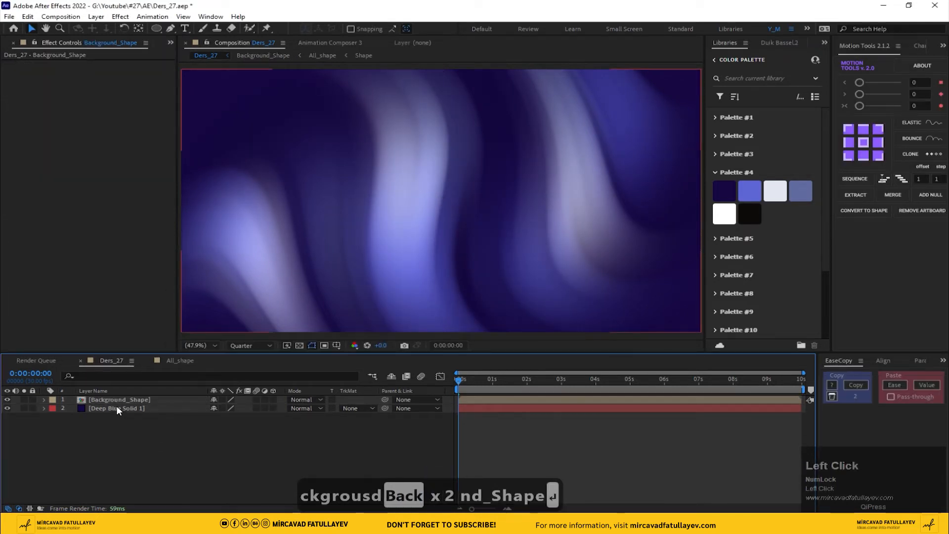
Step: Duplicate the Background_Shape layer and show the Title/Action Safe guides over the composition
{"action": "left_click", "coordinate": [117, 403]}
{"action": "key", "text": "ctrl+d"}
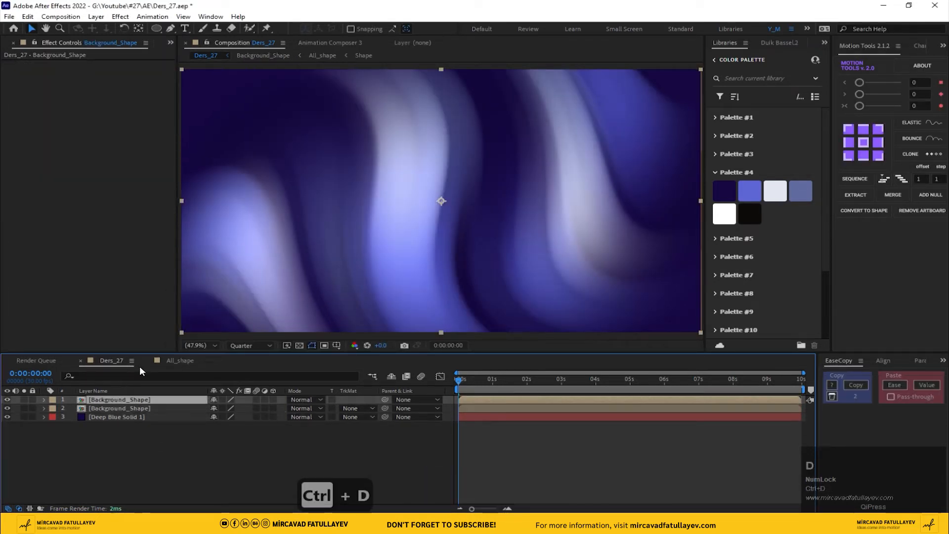
{"action": "left_click", "coordinate": [157, 28]}
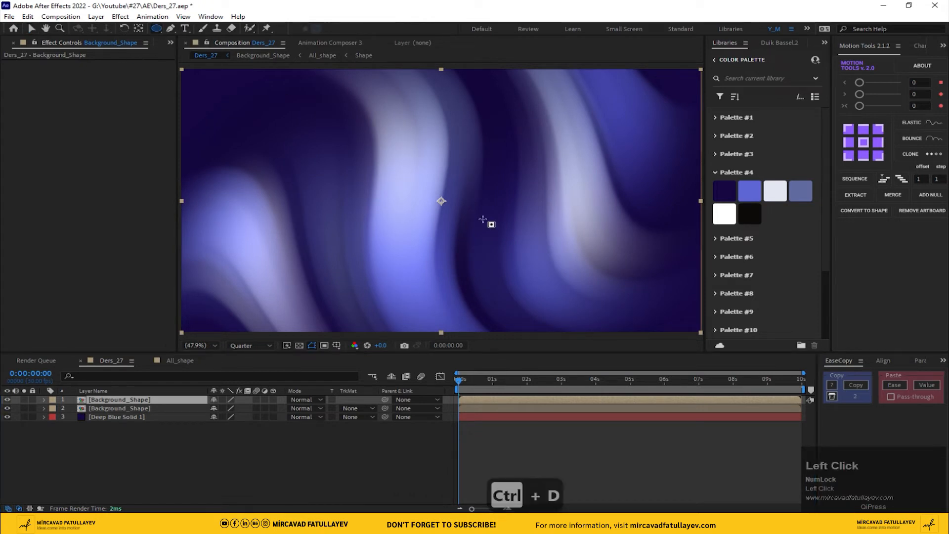
{"action": "left_click", "coordinate": [338, 346]}
{"action": "left_click", "coordinate": [381, 356]}
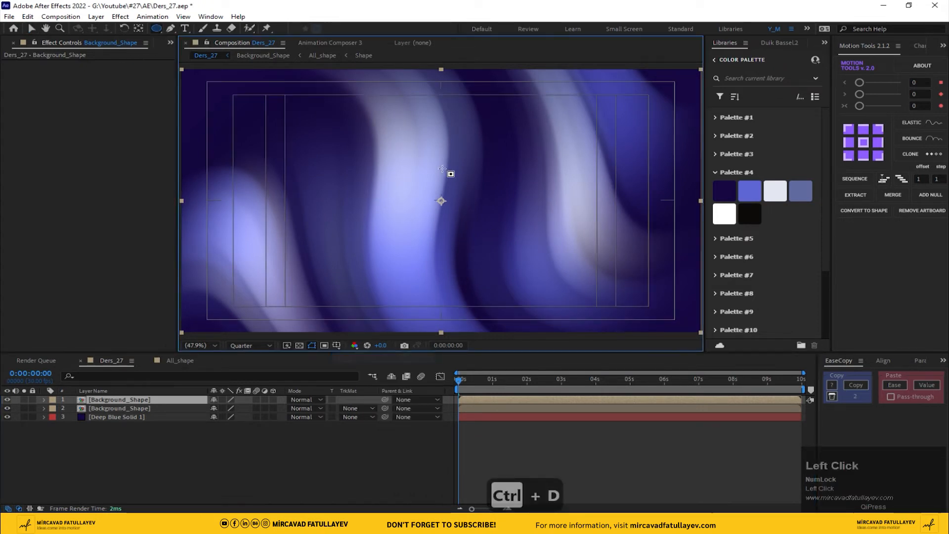
Step: Draw an elliptical mask around the composition's center on the upper Background_Shape layer
{"action": "left_click_drag", "start_coordinate": [370, 143], "coordinate": [522, 284]}
{"action": "key", "text": "ctrl+shift+space"}
{"action": "left_click", "coordinate": [107, 403]}
{"action": "key", "text": "v"}
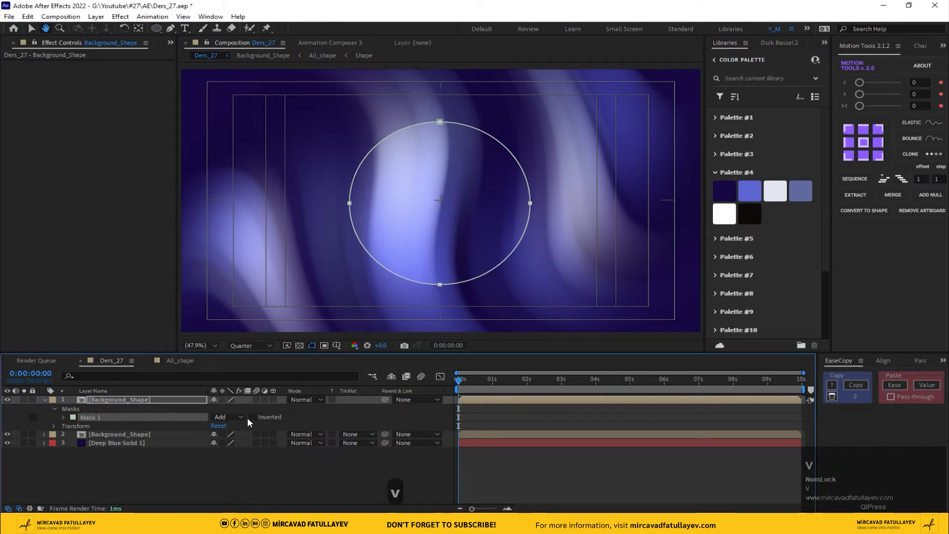
Step: Apply the Magnify effect to the masked Background_Shape layer
{"action": "left_click", "coordinate": [122, 402]}
{"action": "key", "text": "ctrl+space"}
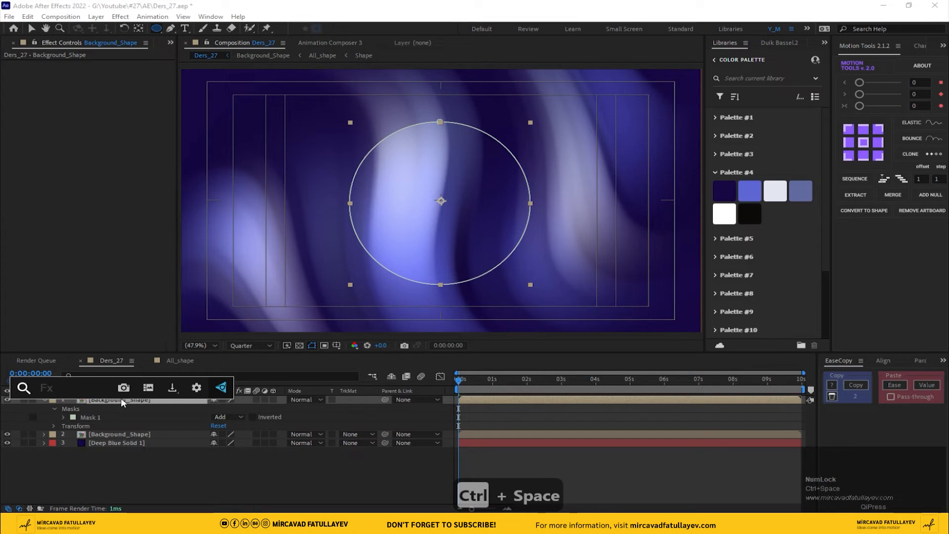
{"action": "type", "text": "magn"}
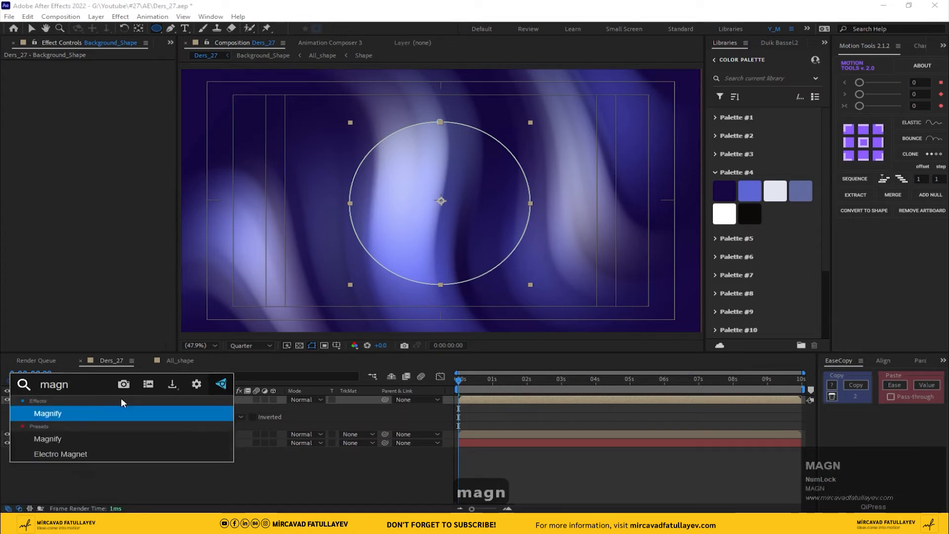
{"action": "key", "text": "Return"}
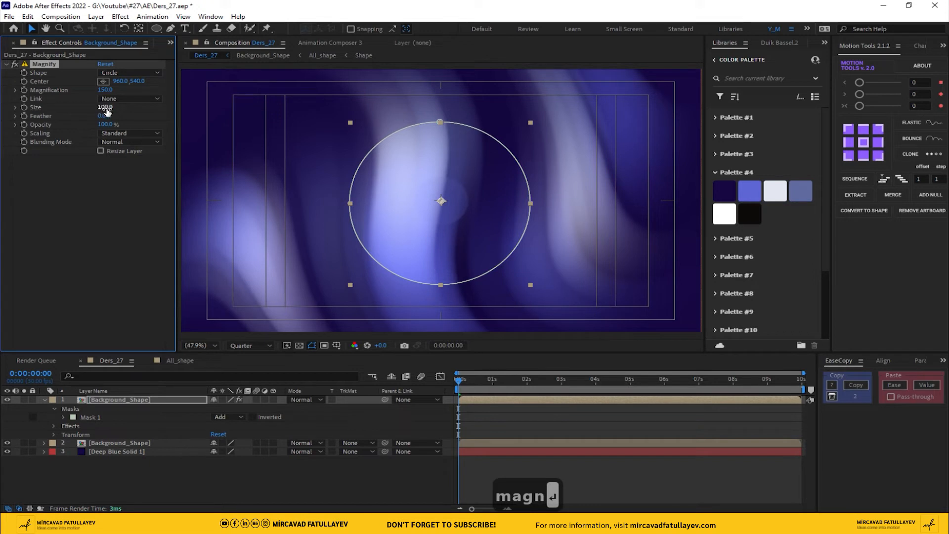
Step: Set the Magnify effect's size to 342 and center the upper Background_Shape layer's anchor point in its masked circle
{"action": "left_click_drag", "start_coordinate": [107, 111], "coordinate": [234, 102]}
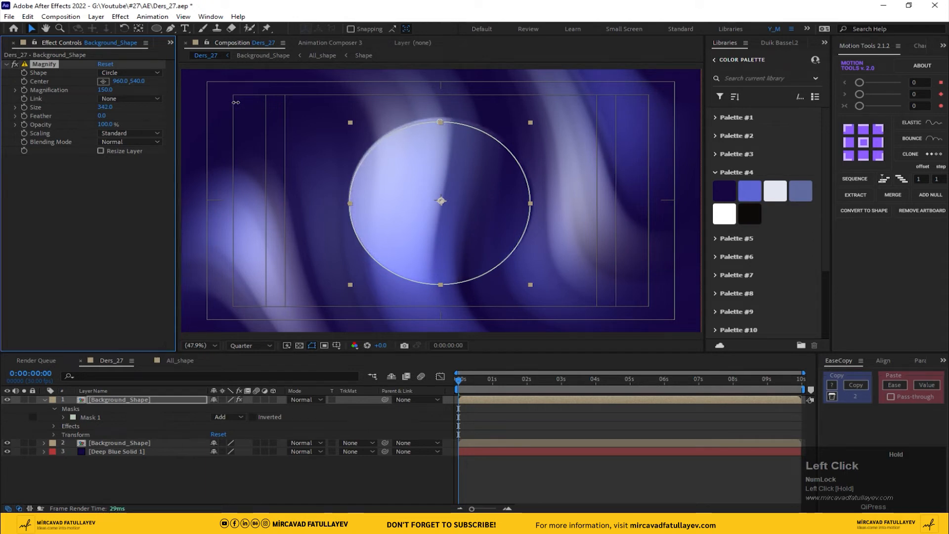
{"action": "left_click", "coordinate": [127, 403]}
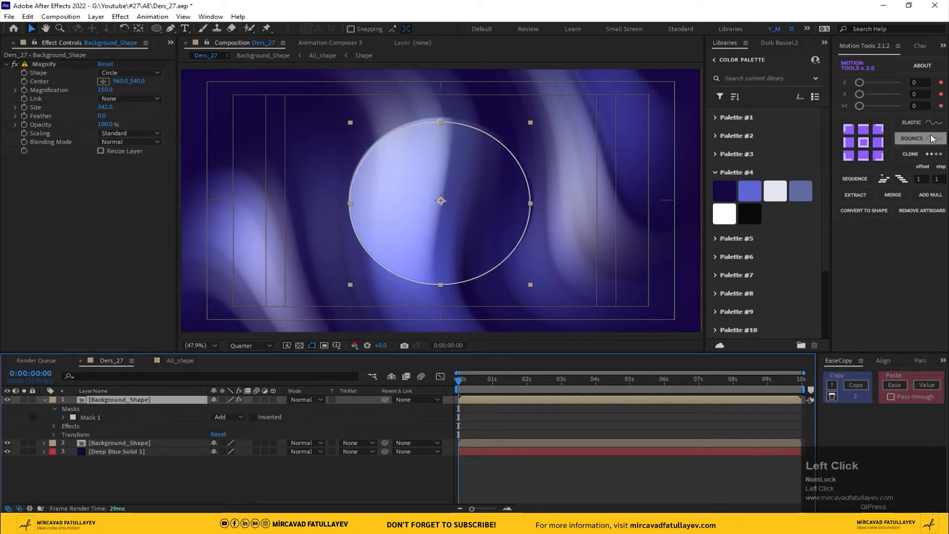
{"action": "left_click", "coordinate": [862, 142]}
Step: Move the Magnify effect's center to Y 547 and set its size to 333 to fit the mask edge
{"action": "scroll", "coordinate": [413, 199], "scroll_direction": "up", "scroll_amount": 1}
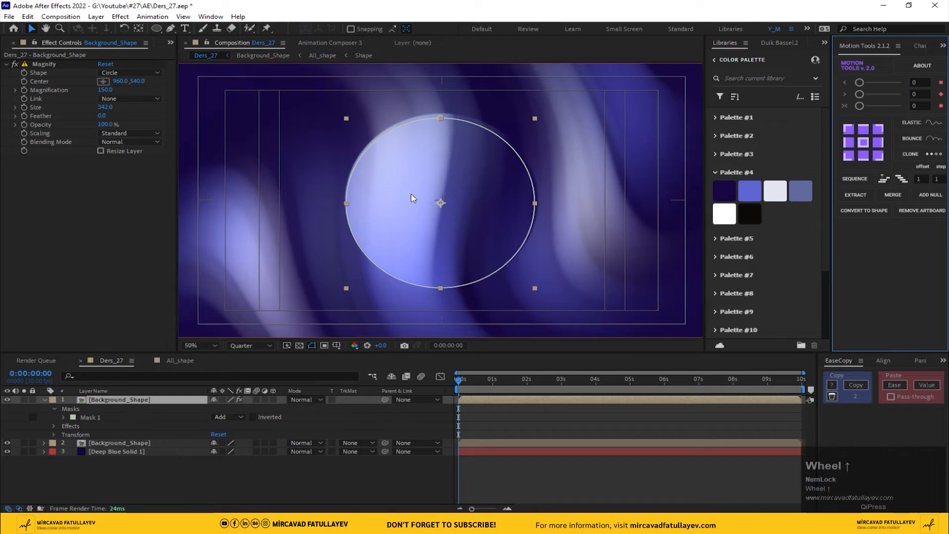
{"action": "scroll", "coordinate": [390, 197], "scroll_direction": "up", "scroll_amount": 1}
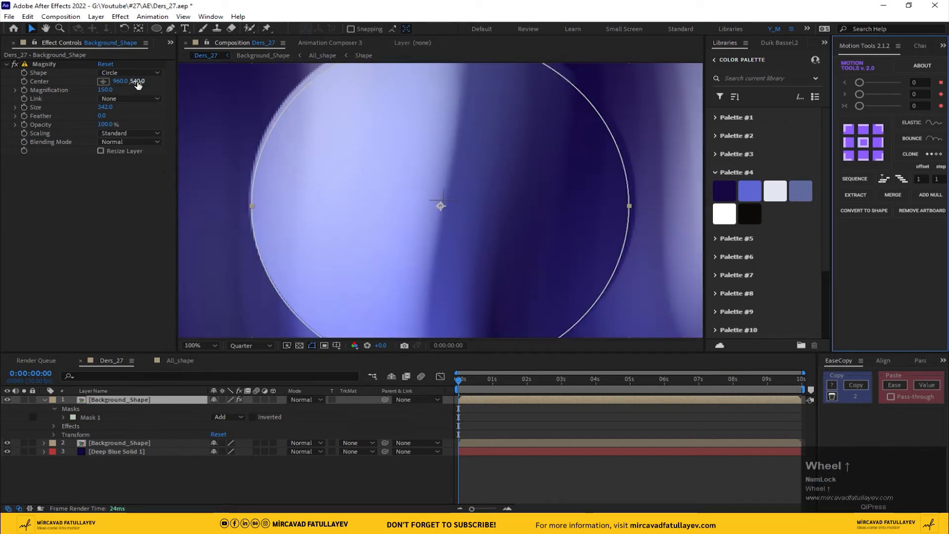
{"action": "left_click_drag", "start_coordinate": [137, 82], "coordinate": [144, 80]}
{"action": "scroll", "coordinate": [303, 161], "scroll_direction": "down", "scroll_amount": 1}
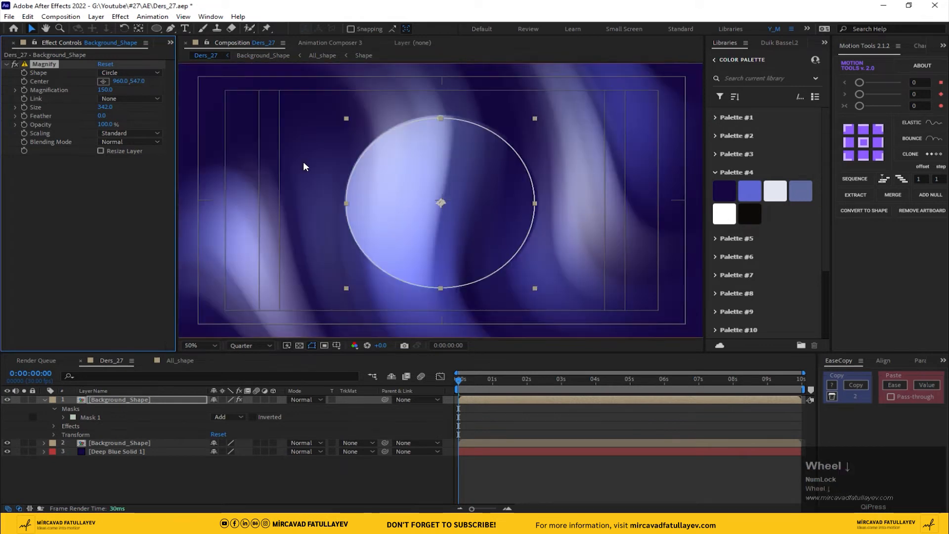
{"action": "left_click_drag", "start_coordinate": [96, 107], "coordinate": [101, 107]}
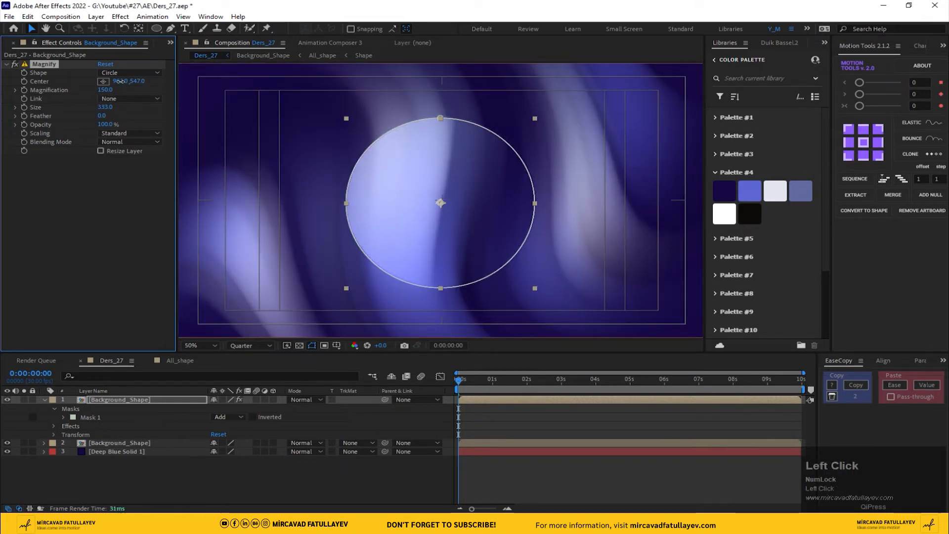
Step: Fine-tune the Magnify effect's center to 956, 550 so it aligns with the circular mask
{"action": "scroll", "coordinate": [333, 139], "scroll_direction": "up", "scroll_amount": 1}
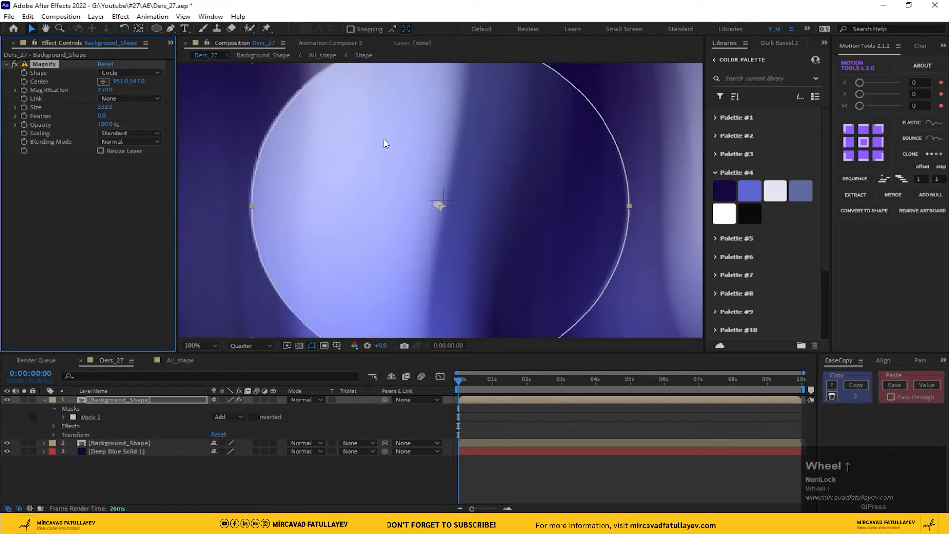
{"action": "left_click_drag", "start_coordinate": [121, 83], "coordinate": [124, 81]}
{"action": "left_click_drag", "start_coordinate": [409, 168], "coordinate": [383, 107]}
{"action": "left_click_drag", "start_coordinate": [138, 79], "coordinate": [144, 78]}
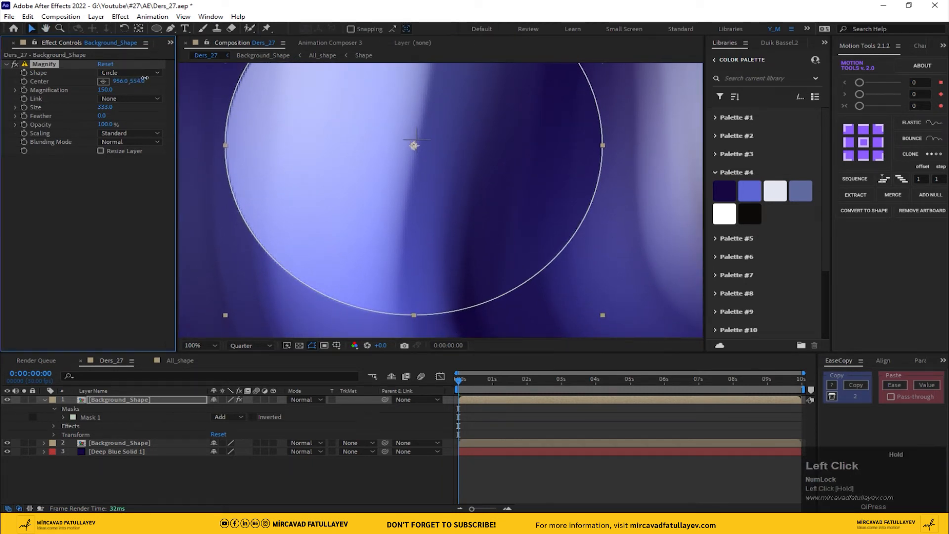
{"action": "left_click_drag", "start_coordinate": [344, 169], "coordinate": [363, 250]}
{"action": "left_click_drag", "start_coordinate": [136, 81], "coordinate": [137, 81]}
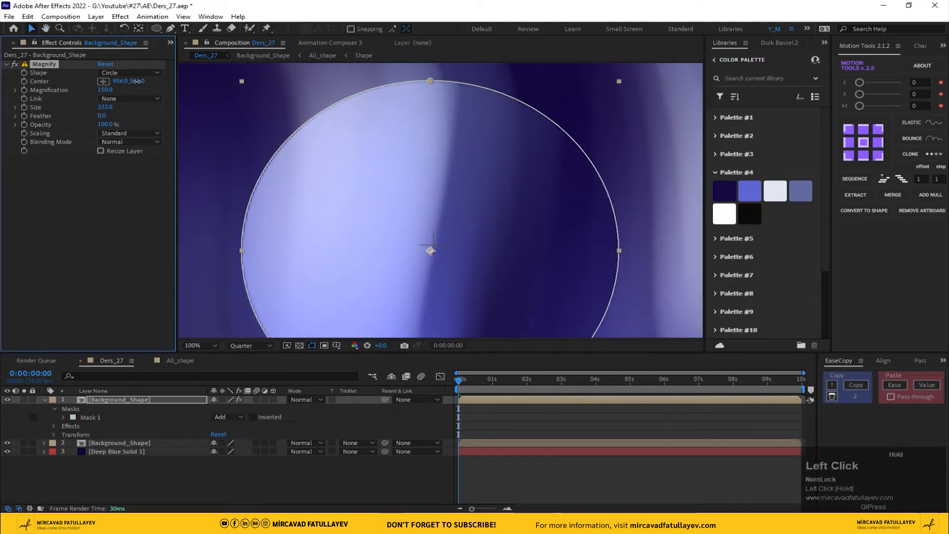
{"action": "scroll", "coordinate": [349, 165], "scroll_direction": "down", "scroll_amount": 2}
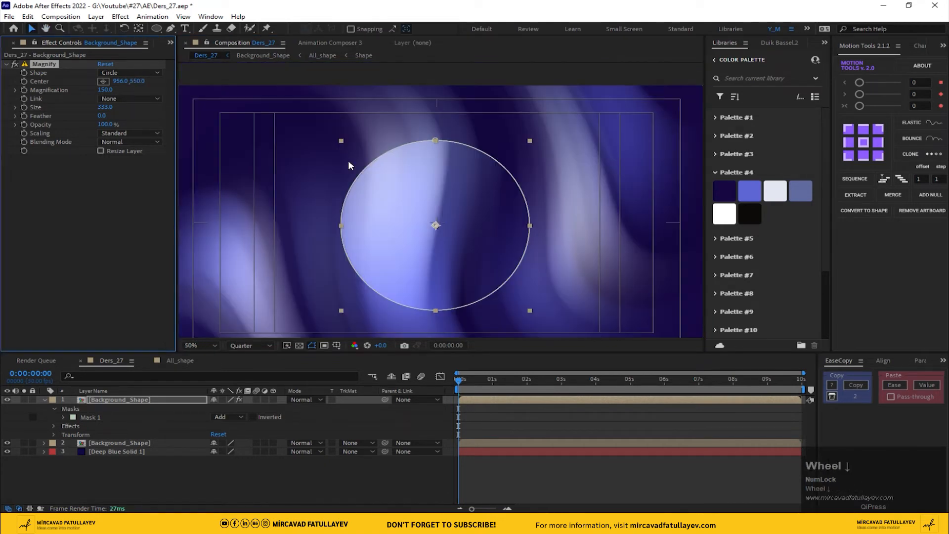
Step: Add an Inner Shadow layer style with Normal blend mode to the masked Background_Shape layer and hide the mask outline
{"action": "right_click", "coordinate": [115, 398]}
{"action": "mouse_move", "coordinate": [201, 239]}
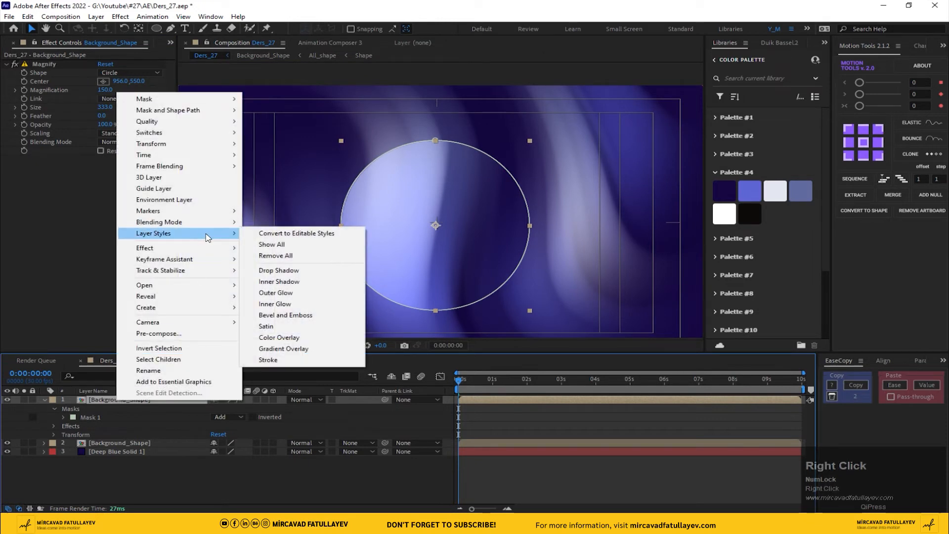
{"action": "left_click", "coordinate": [334, 284]}
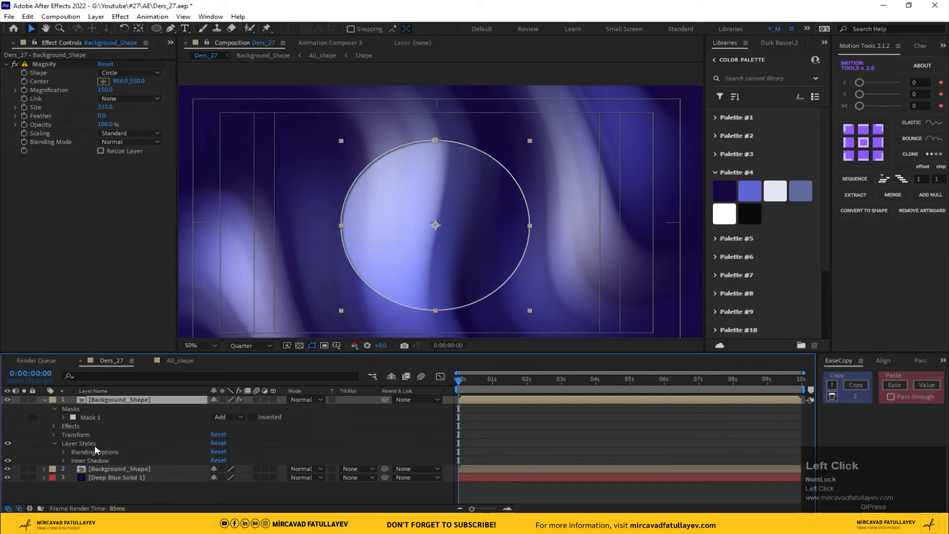
{"action": "left_click", "coordinate": [62, 460]}
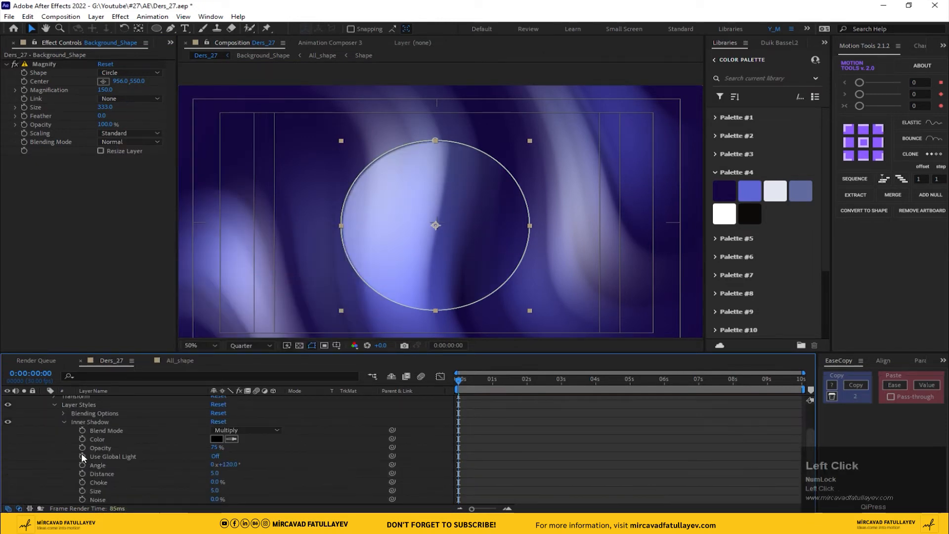
{"action": "left_click", "coordinate": [266, 430]}
{"action": "left_click", "coordinate": [286, 107]}
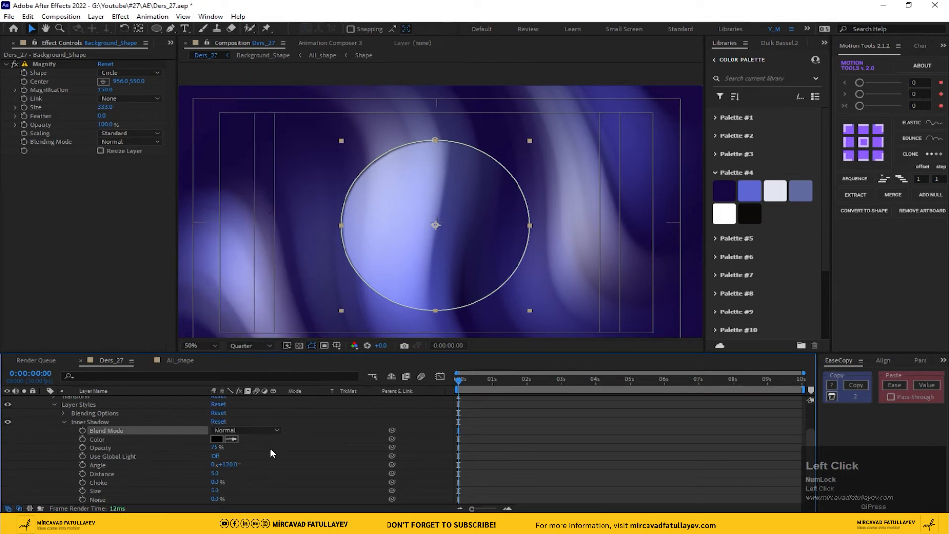
{"action": "left_click", "coordinate": [311, 346]}
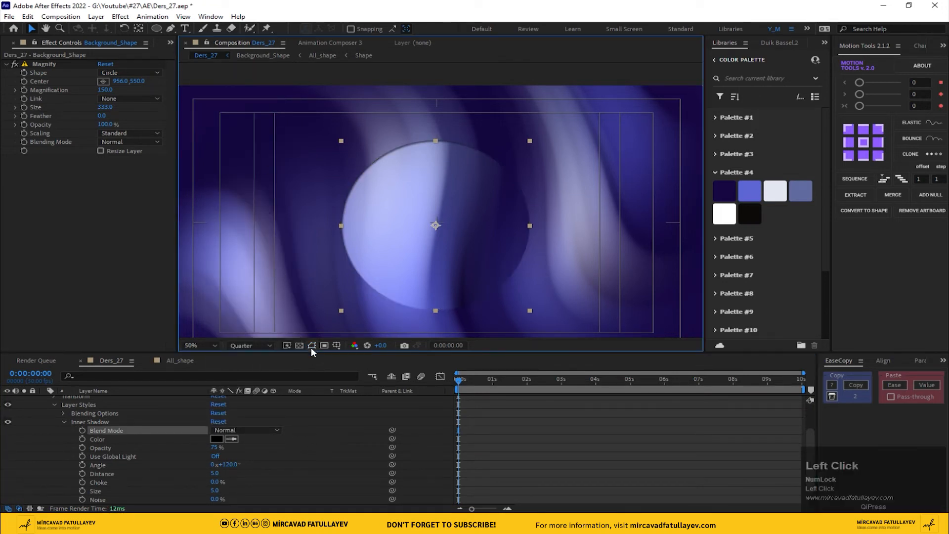
Step: Set the Inner Shadow's size to 100 and its noise to 2%
{"action": "scroll", "coordinate": [312, 452], "scroll_direction": "down", "scroll_amount": 1}
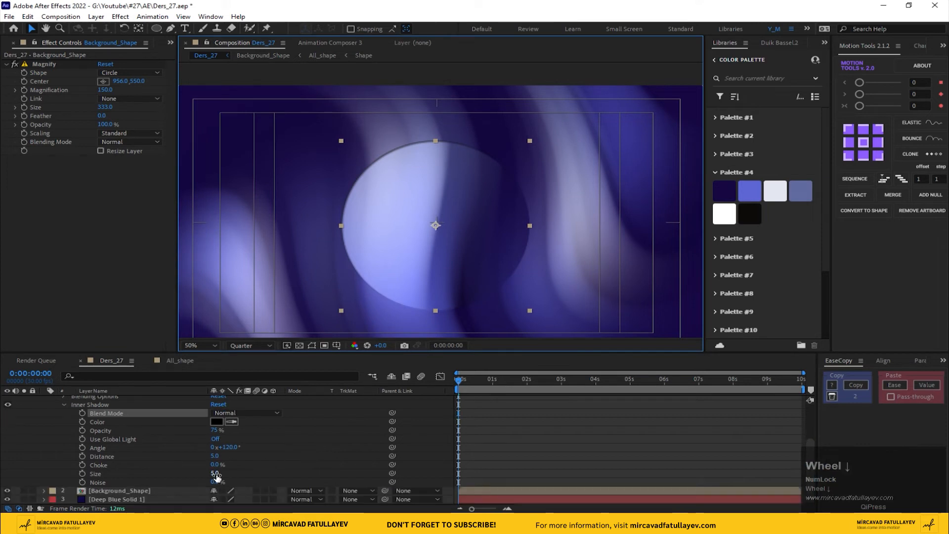
{"action": "left_click_drag", "start_coordinate": [216, 473], "coordinate": [249, 467]}
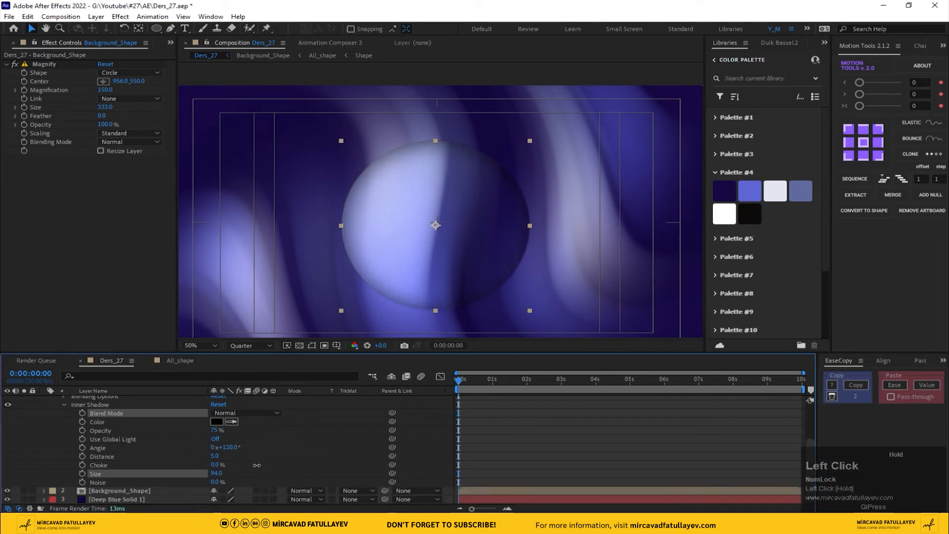
{"action": "left_click", "coordinate": [215, 473]}
{"action": "type", "text": "1"}
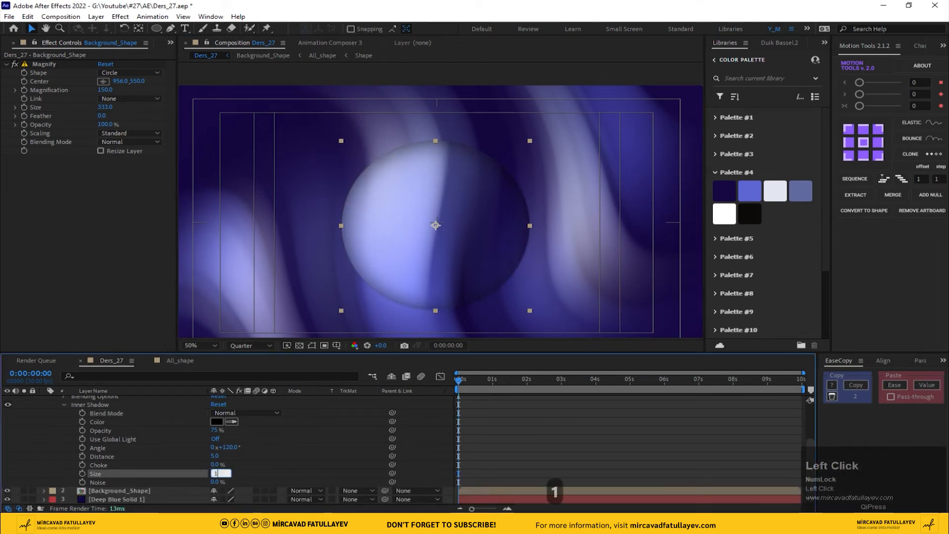
{"action": "type", "text": "00"}
{"action": "key", "text": "Return"}
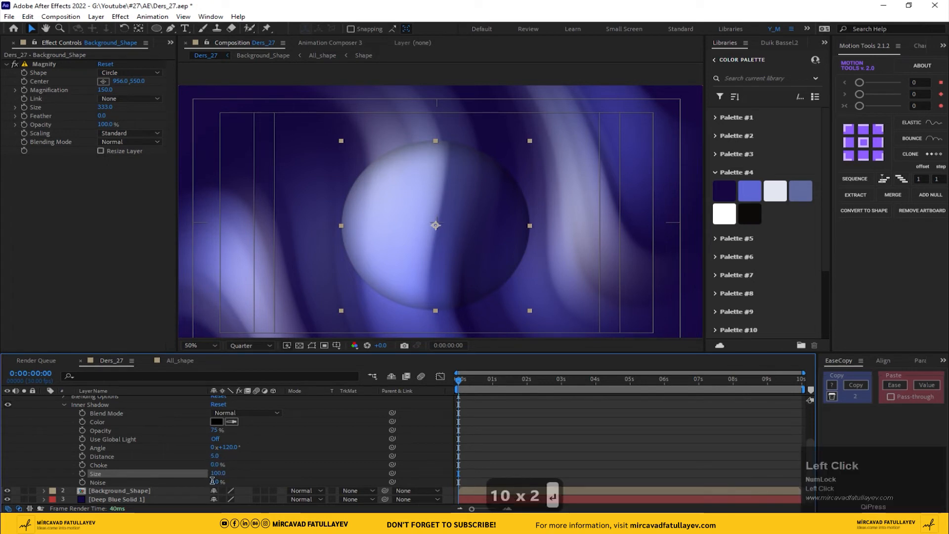
{"action": "type", "text": "10"}
{"action": "key", "text": "Return"}
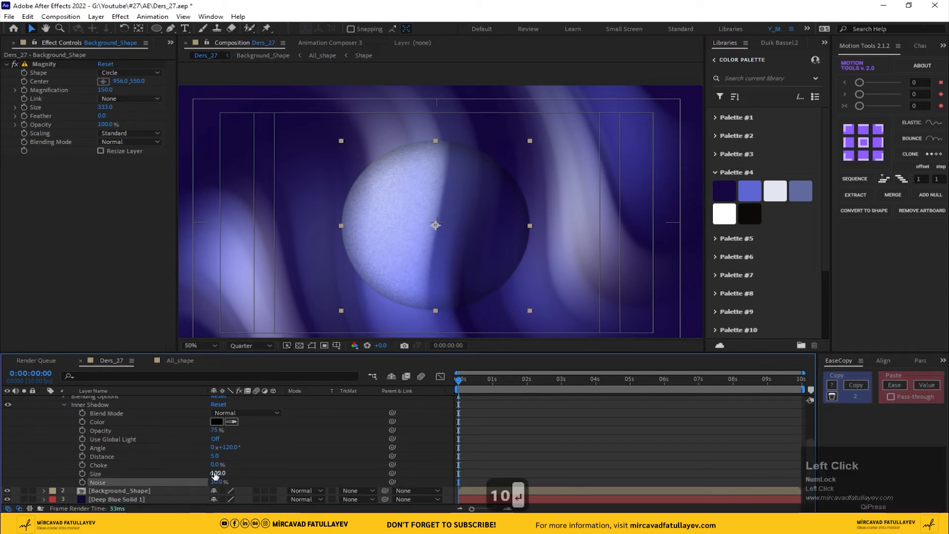
{"action": "left_click_drag", "start_coordinate": [216, 482], "coordinate": [206, 488]}
{"action": "scroll", "coordinate": [444, 246], "scroll_direction": "up", "scroll_amount": 2}
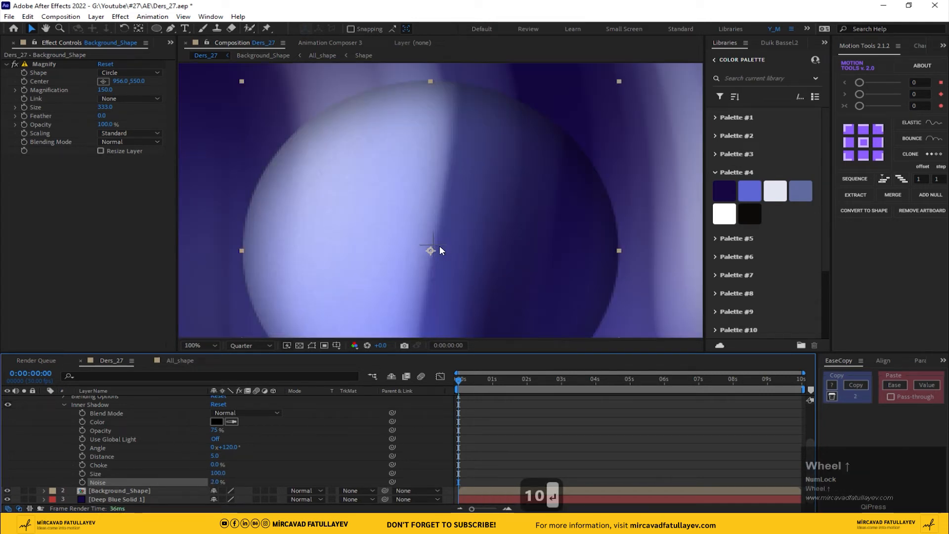
Step: Add a Bevel and Emboss layer style to the masked Background_Shape layer and collapse the layer's properties
{"action": "scroll", "coordinate": [117, 447], "scroll_direction": "up", "scroll_amount": 3}
{"action": "right_click", "coordinate": [112, 398]}
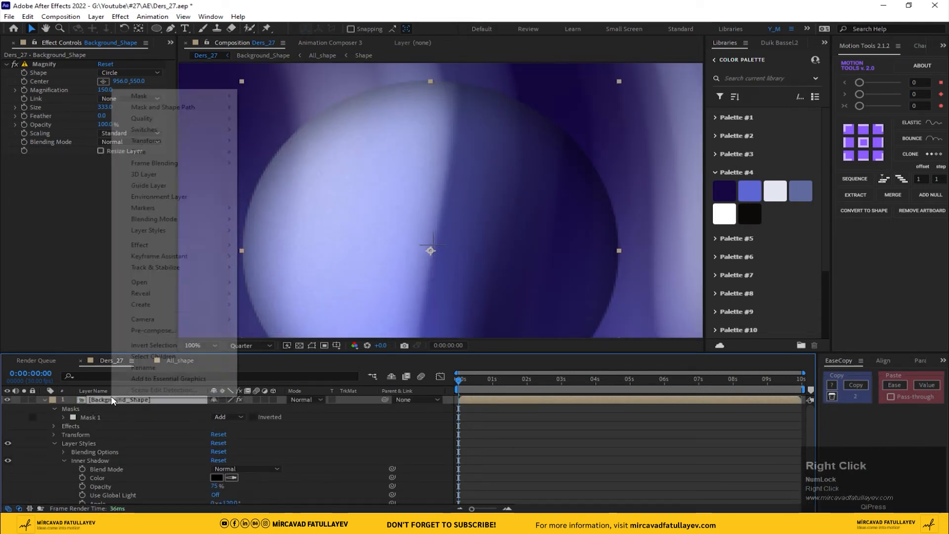
{"action": "mouse_move", "coordinate": [198, 227]}
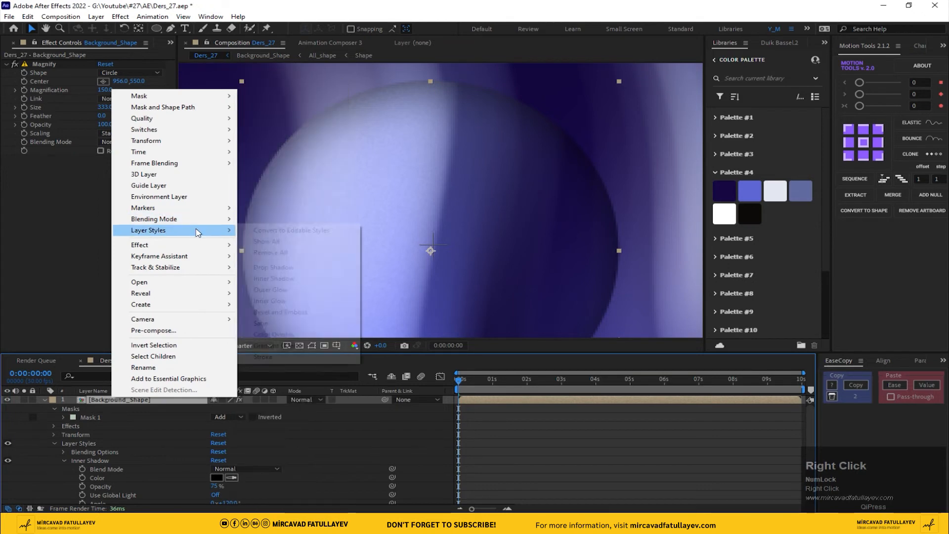
{"action": "left_click", "coordinate": [281, 312]}
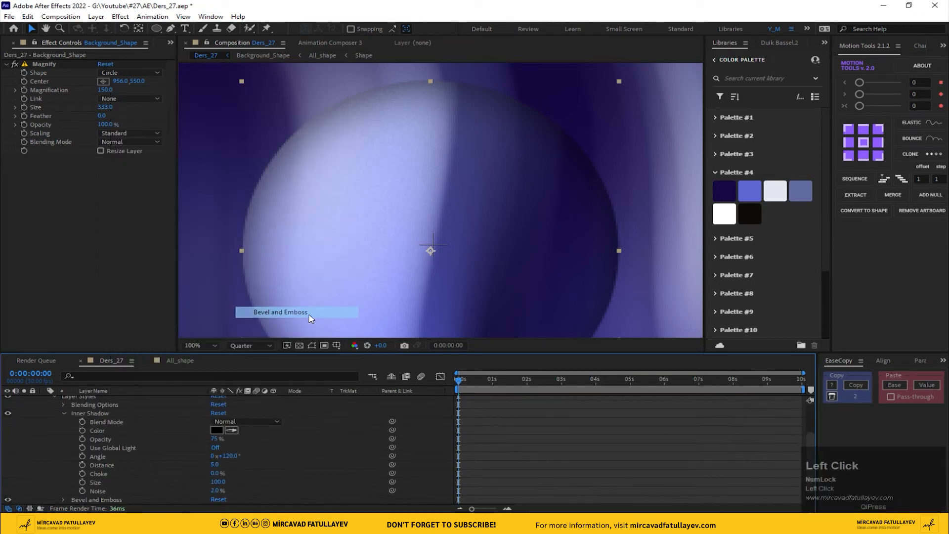
{"action": "scroll", "coordinate": [459, 221], "scroll_direction": "up", "scroll_amount": 2}
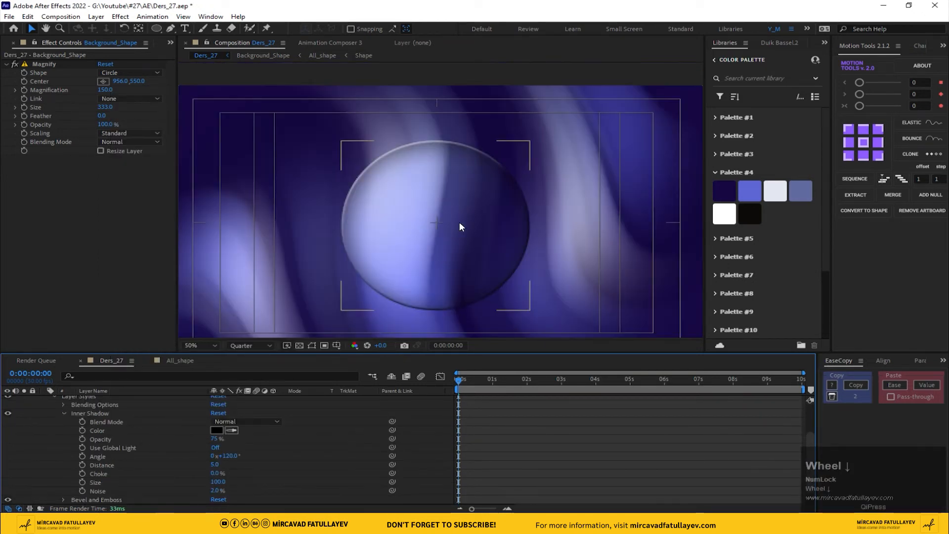
{"action": "scroll", "coordinate": [67, 409], "scroll_direction": "up", "scroll_amount": 3}
{"action": "left_click", "coordinate": [45, 399]}
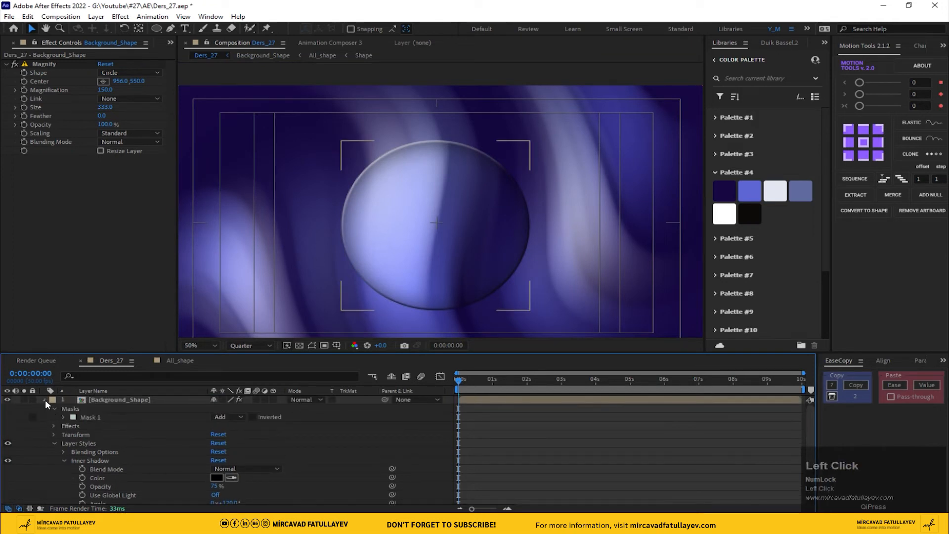
Step: Keyframe the upper Background_Shape layer's Position at 0 seconds and 2 seconds
{"action": "left_click", "coordinate": [98, 403]}
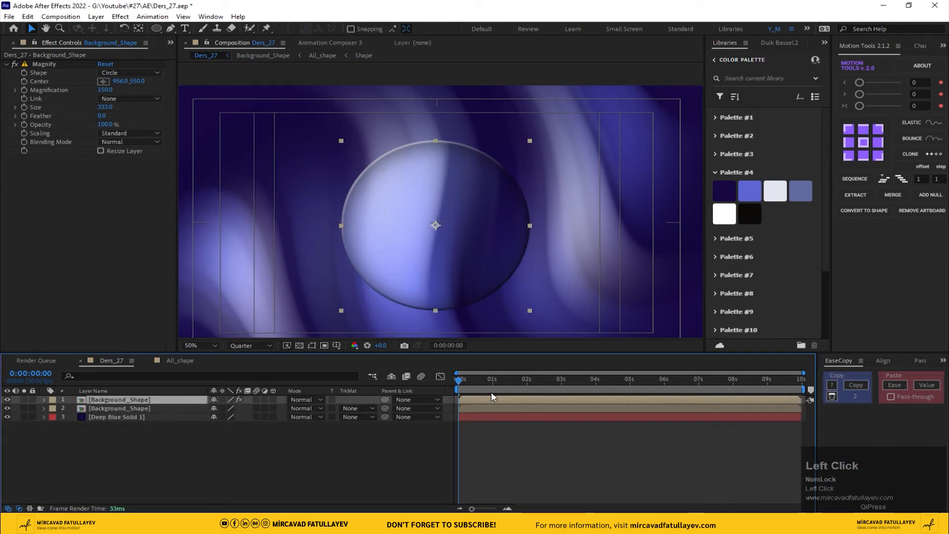
{"action": "key", "text": "p"}
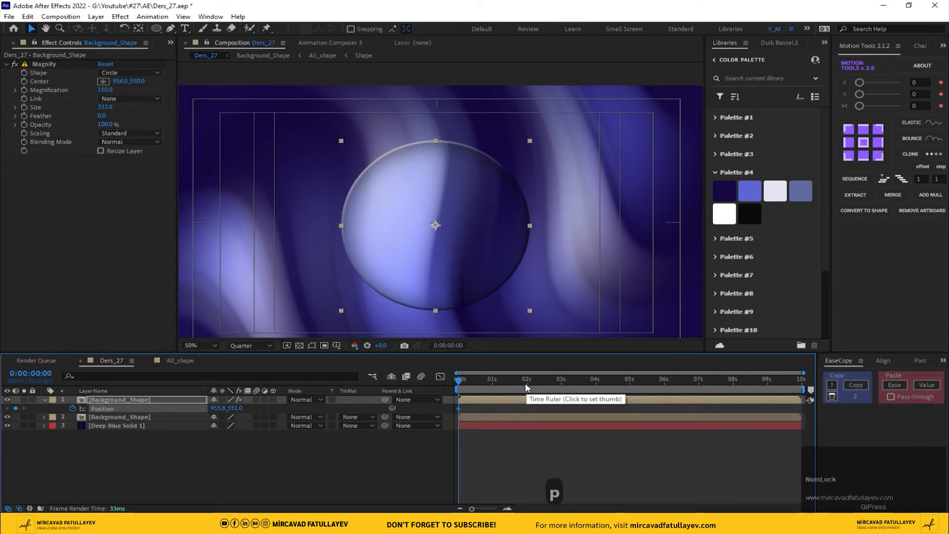
{"action": "left_click_drag", "start_coordinate": [525, 382], "coordinate": [526, 385]}
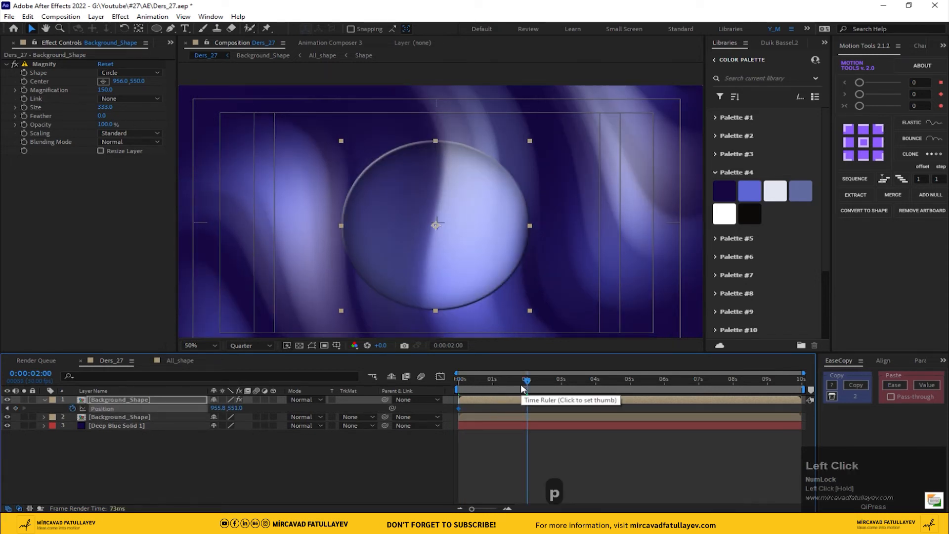
{"action": "left_click", "coordinate": [15, 408]}
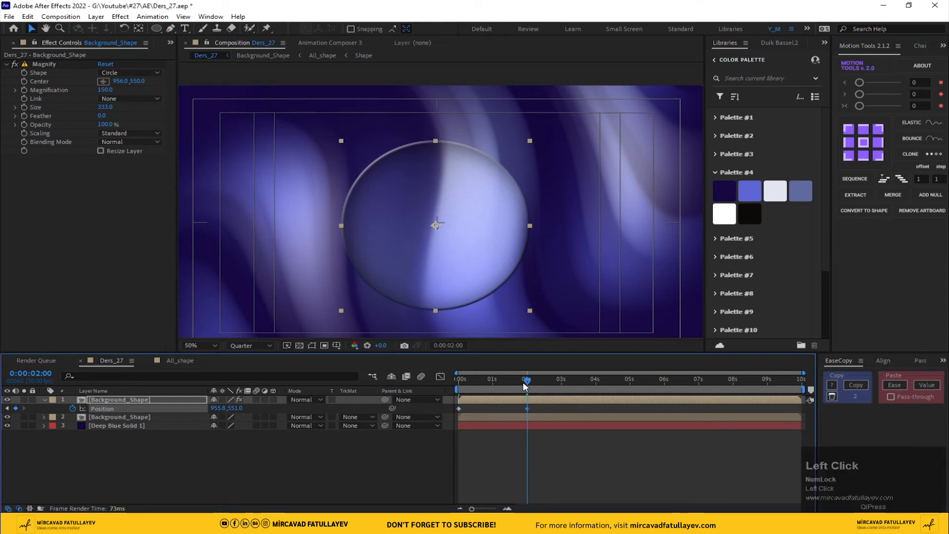
Step: Lower the circle at 0 seconds by setting its Position Y value to 703
{"action": "left_click_drag", "start_coordinate": [525, 381], "coordinate": [381, 392]}
{"action": "left_click_drag", "start_coordinate": [237, 408], "coordinate": [425, 306]}
{"action": "left_click_drag", "start_coordinate": [439, 268], "coordinate": [442, 218]}
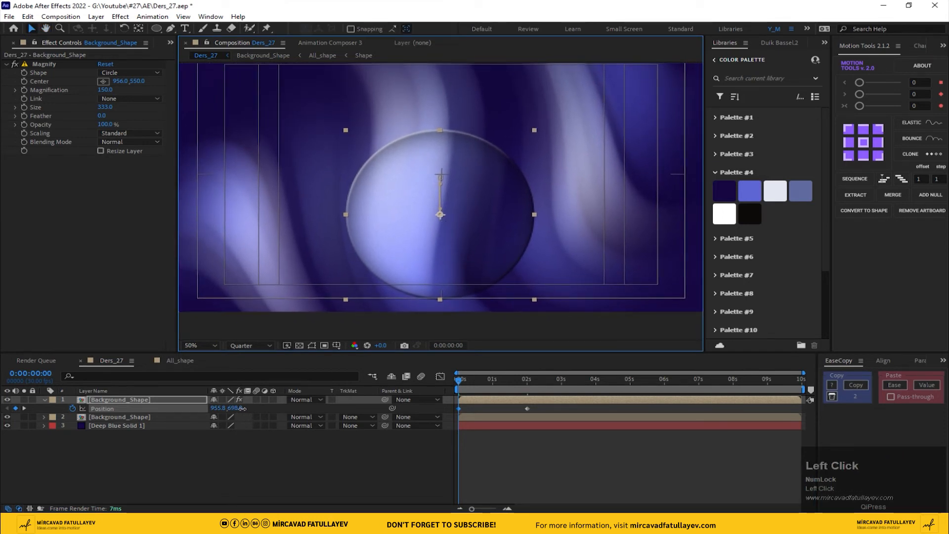
{"action": "left_click_drag", "start_coordinate": [242, 408], "coordinate": [541, 442]}
Step: Apply Easy Ease to both Position keyframes and set the 2-second keyframe's incoming velocity influence to 100%
{"action": "left_click_drag", "start_coordinate": [549, 409], "coordinate": [446, 411]}
{"action": "key", "text": "F9"}
{"action": "right_click", "coordinate": [527, 408]}
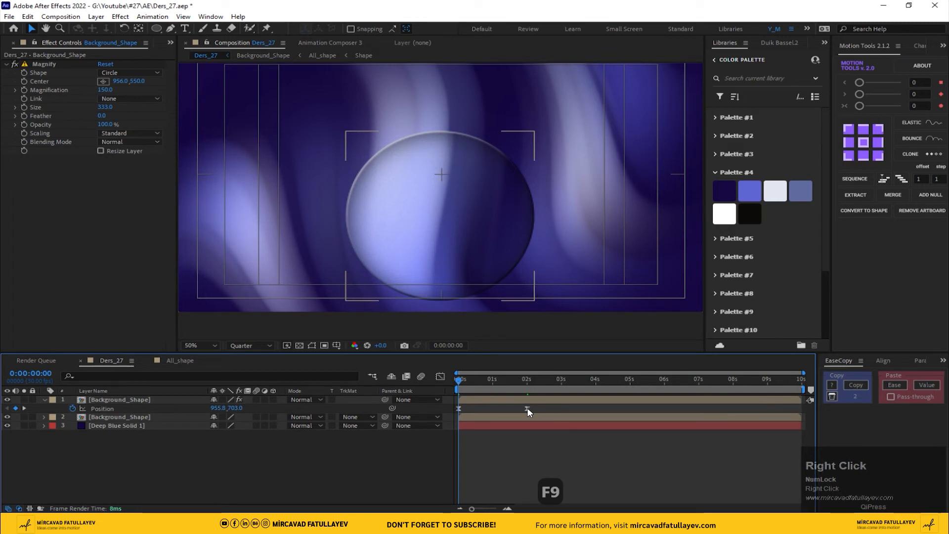
{"action": "left_click", "coordinate": [598, 389]}
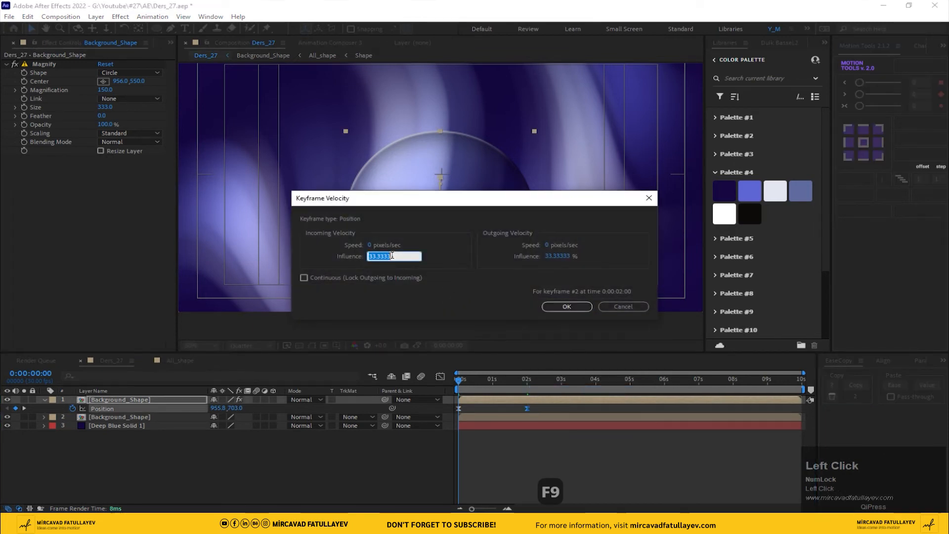
{"action": "type", "text": "100"}
{"action": "key", "text": "Return"}
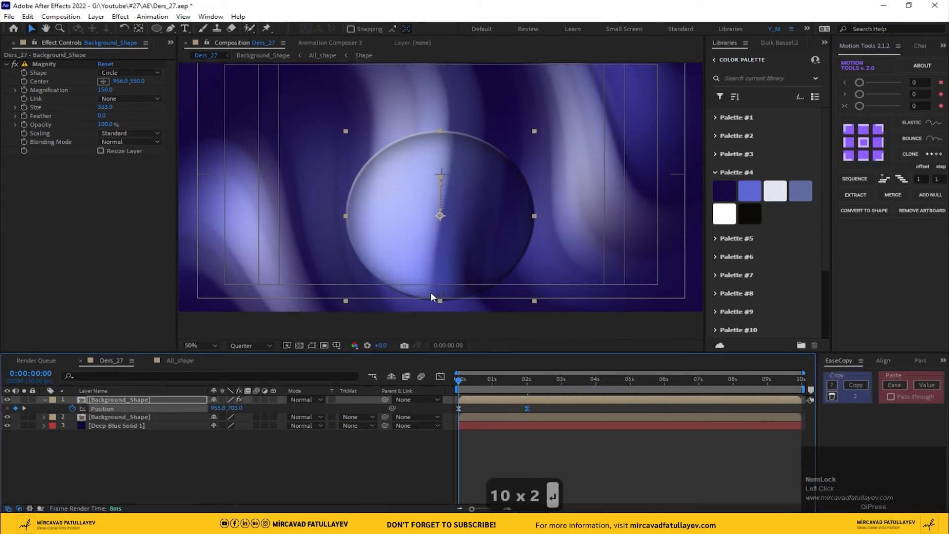
{"action": "left_click", "coordinate": [151, 409]}
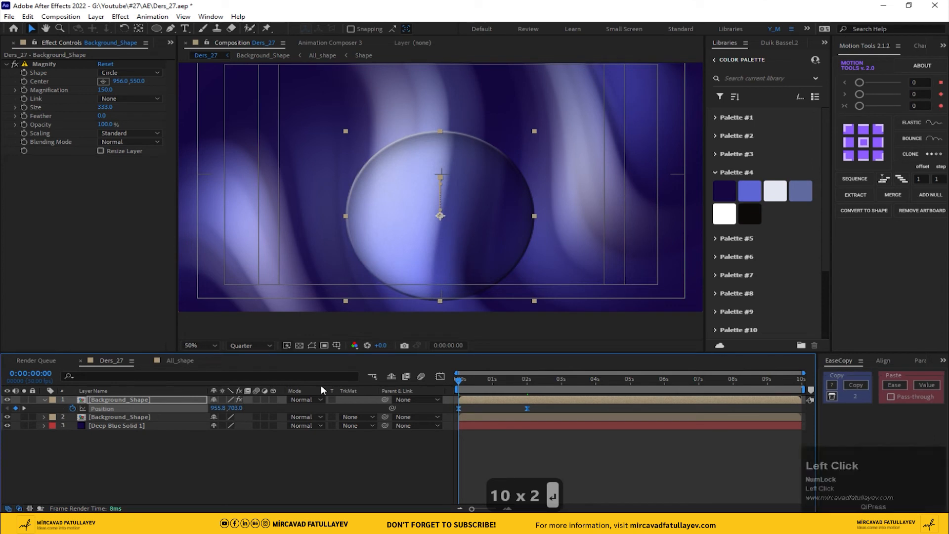
Step: Inspect the speed graph of the circle's Position animation and preview its eased upward movement
{"action": "left_click", "coordinate": [440, 377]}
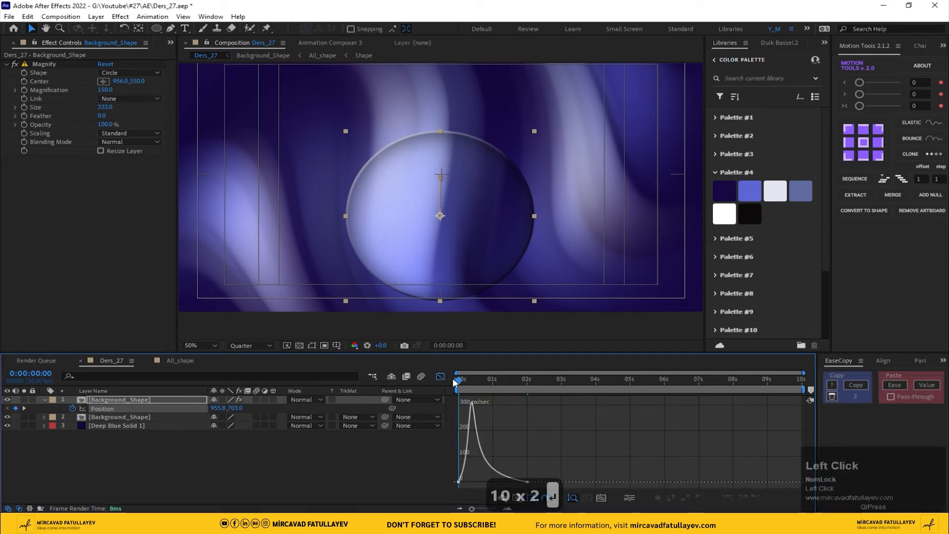
{"action": "left_click", "coordinate": [438, 377]}
{"action": "key", "text": "space"}
{"action": "key", "text": "space"}
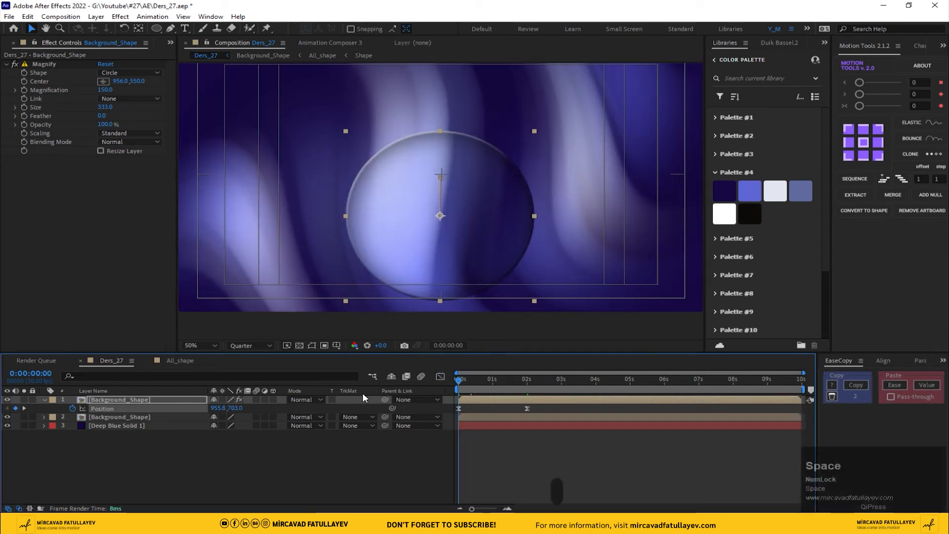
{"action": "key", "text": "space"}
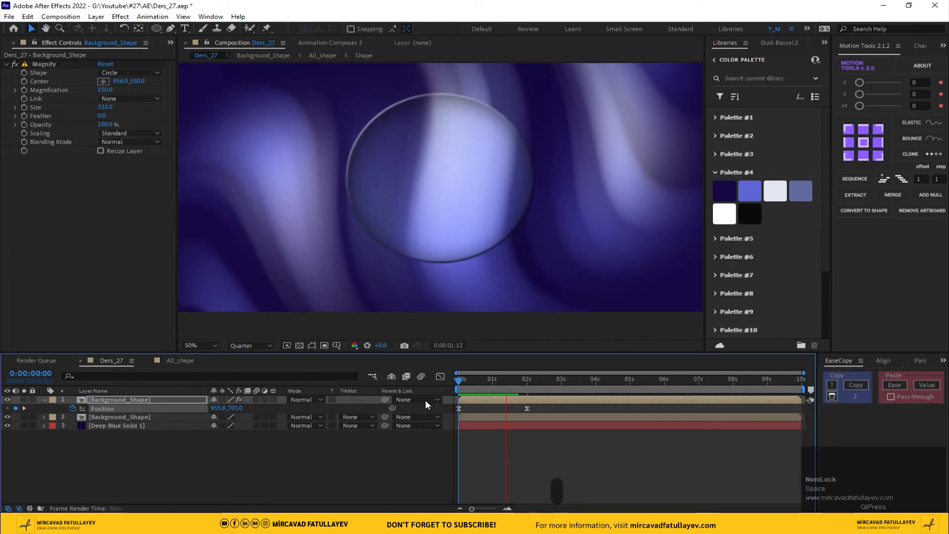
{"action": "key", "text": "space"}
Step: Keyframe the upper Background_Shape layer's Opacity from 0% at 0 seconds to 100% at 2 seconds
{"action": "left_click", "coordinate": [135, 400]}
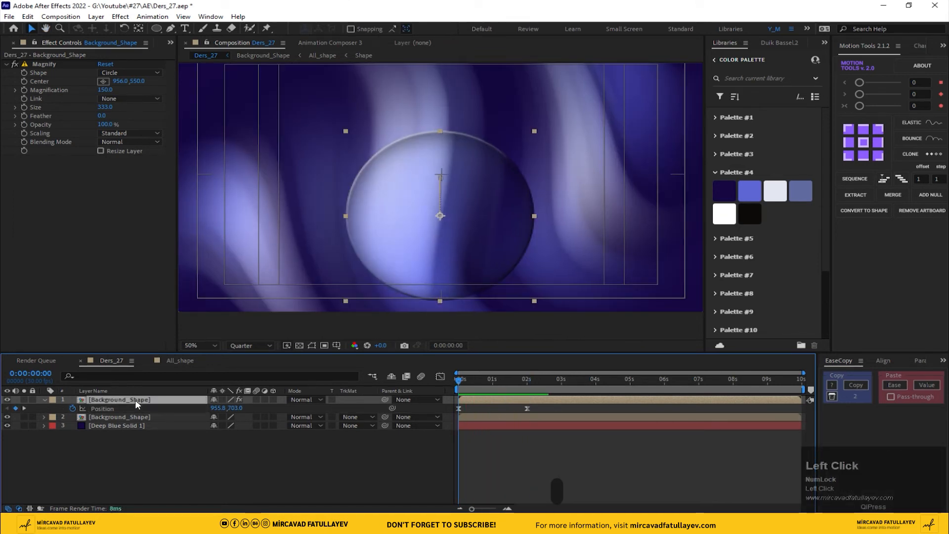
{"action": "key", "text": "shift+t"}
{"action": "left_click", "coordinate": [72, 417]}
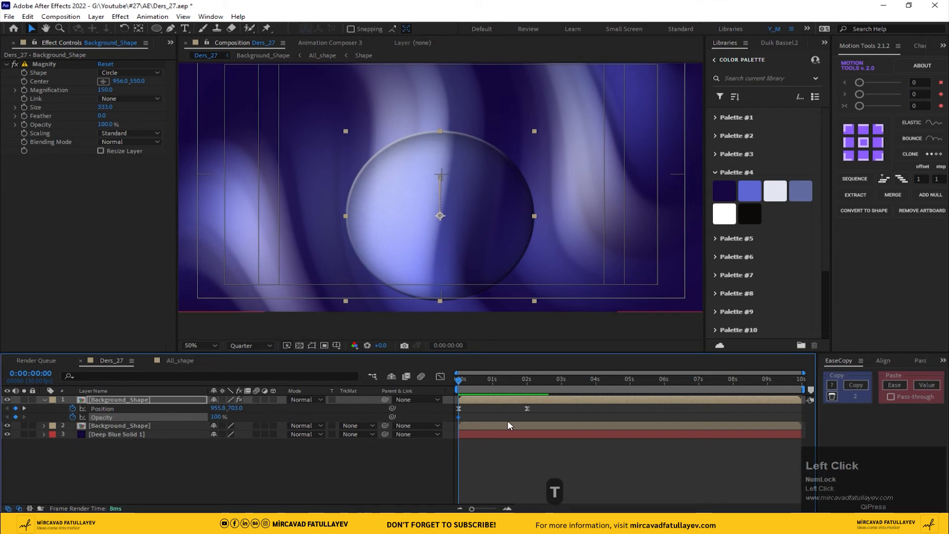
{"action": "left_click_drag", "start_coordinate": [522, 380], "coordinate": [530, 381]}
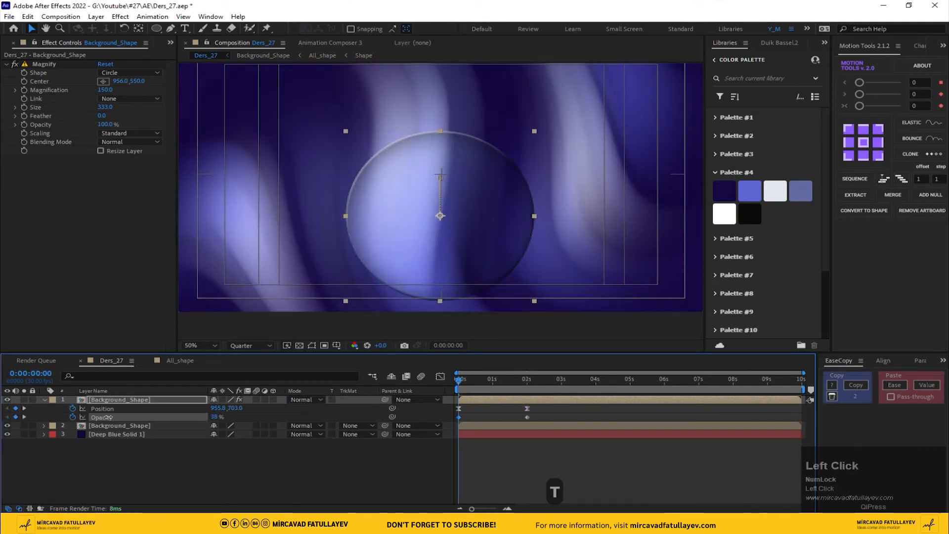
{"action": "left_click", "coordinate": [7, 417]}
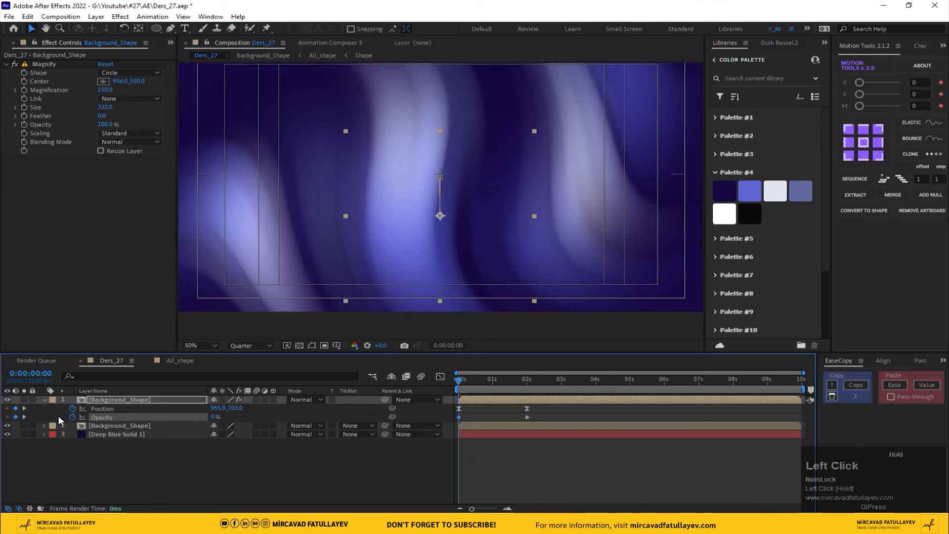
Step: Copy the Position keyframes' easing onto the circle's two Opacity keyframes and preview the fade-in
{"action": "mouse_move", "coordinate": [456, 405]}
{"action": "left_mouse_down"}
{"action": "mouse_move", "coordinate": [539, 411]}
{"action": "mouse_move", "coordinate": [446, 418]}
{"action": "left_mouse_up"}
{"action": "left_click", "coordinate": [857, 384]}
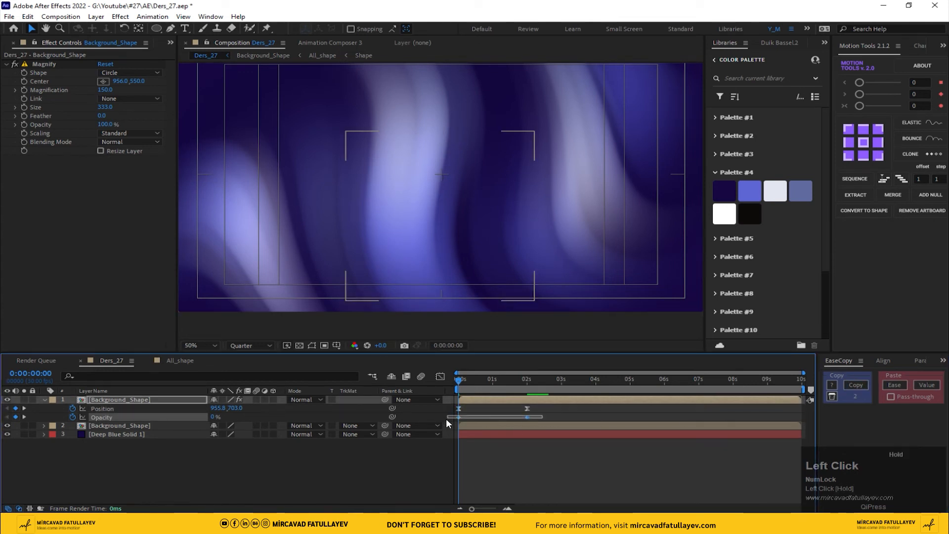
{"action": "left_click", "coordinate": [894, 384]}
{"action": "left_click", "coordinate": [576, 414]}
{"action": "key", "text": "space"}
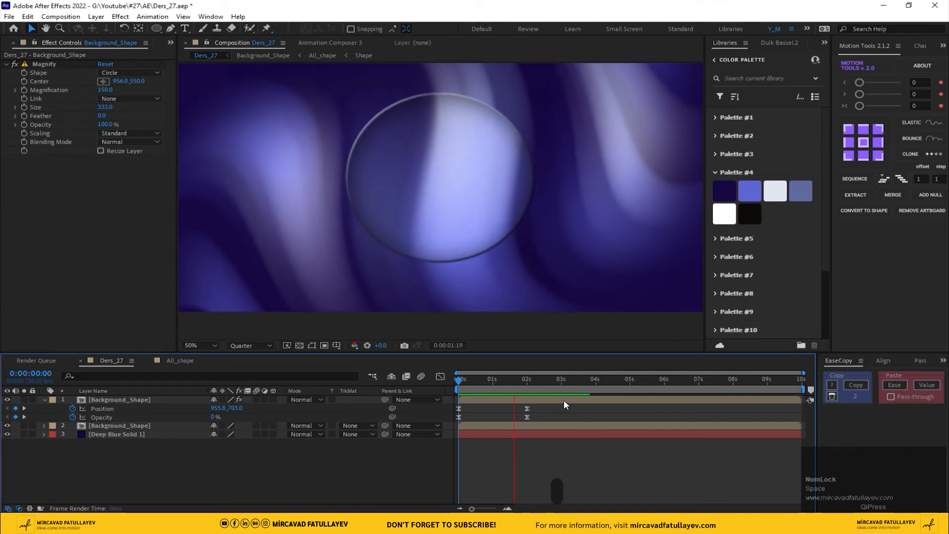
{"action": "left_click", "coordinate": [463, 387]}
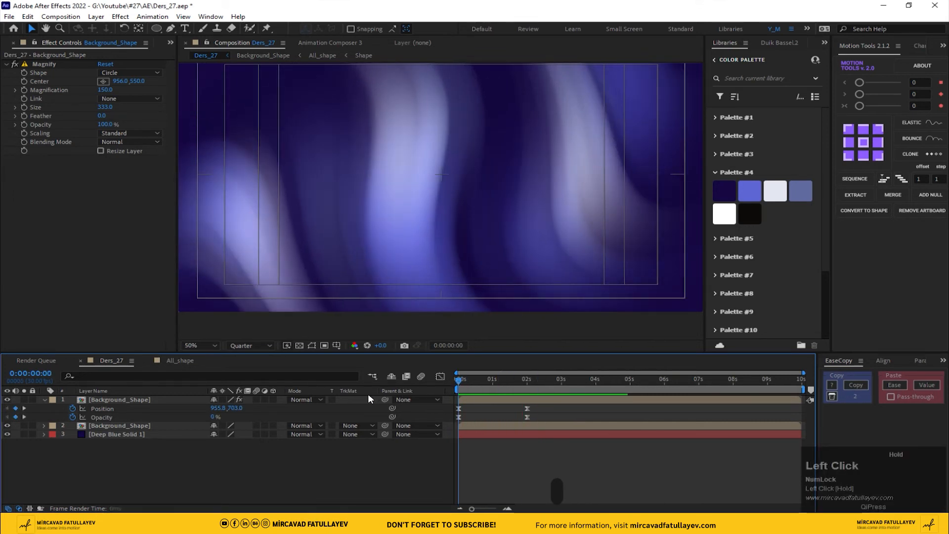
{"action": "key", "text": "space"}
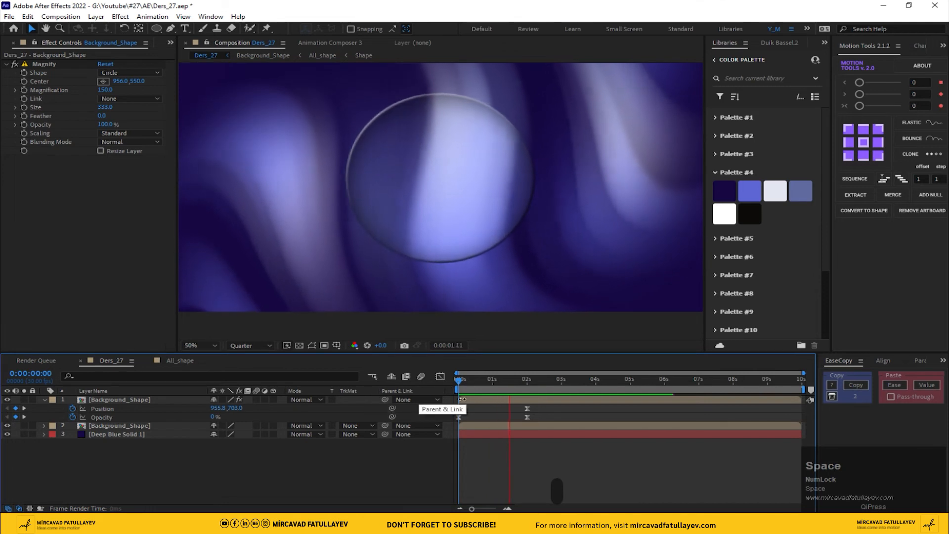
{"action": "key", "text": "space"}
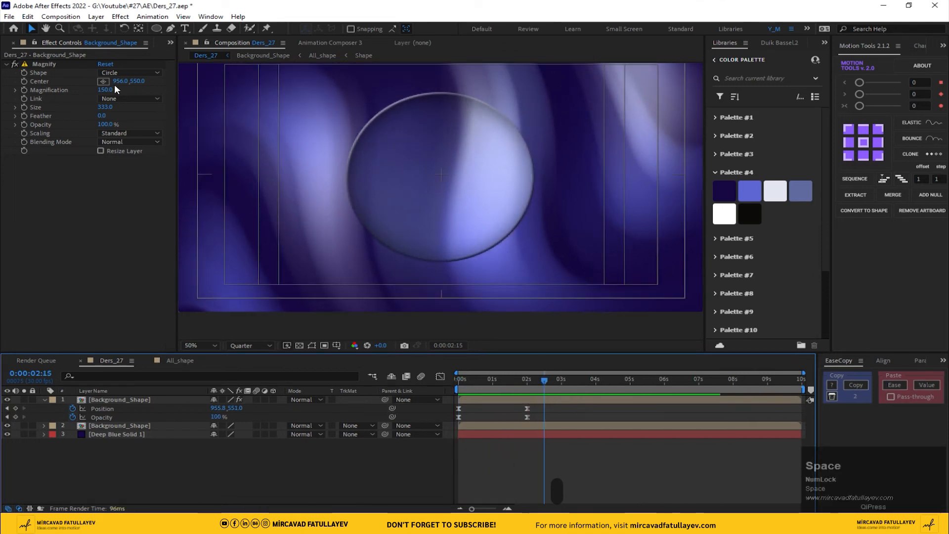
Step: Add the MF logo as the uppermost layer of Ders_27 and set its Scale to 55%
{"action": "left_click", "coordinate": [170, 43]}
{"action": "left_click", "coordinate": [188, 54]}
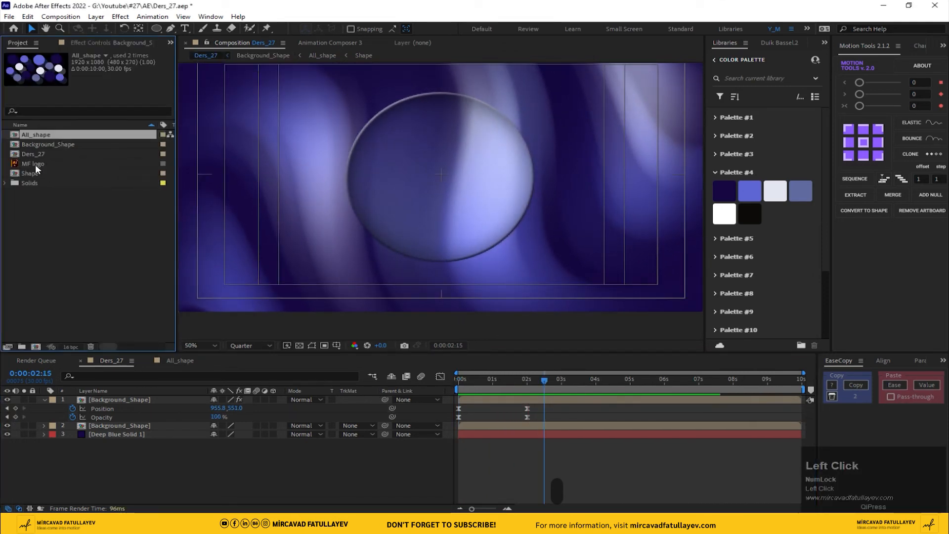
{"action": "left_click_drag", "start_coordinate": [36, 166], "coordinate": [143, 394]}
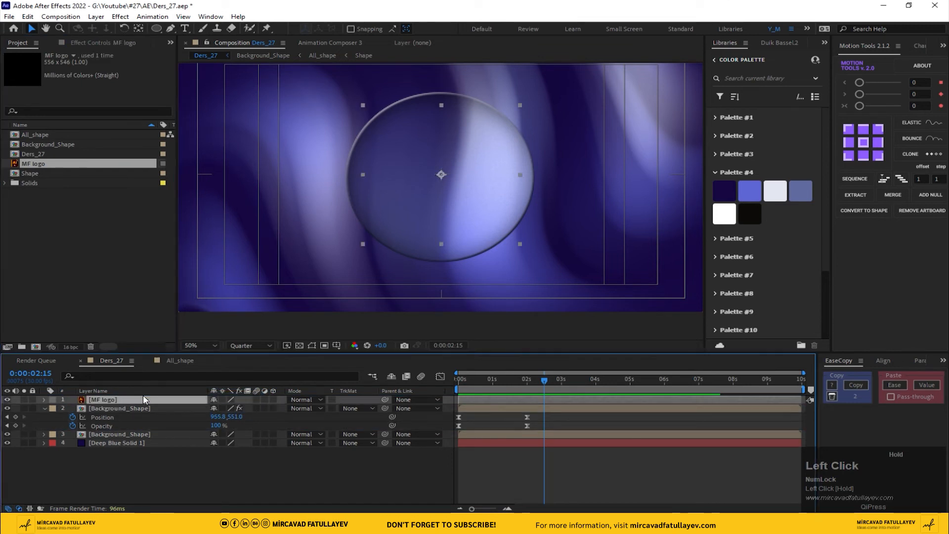
{"action": "key", "text": "s"}
{"action": "left_click_drag", "start_coordinate": [228, 408], "coordinate": [255, 425]}
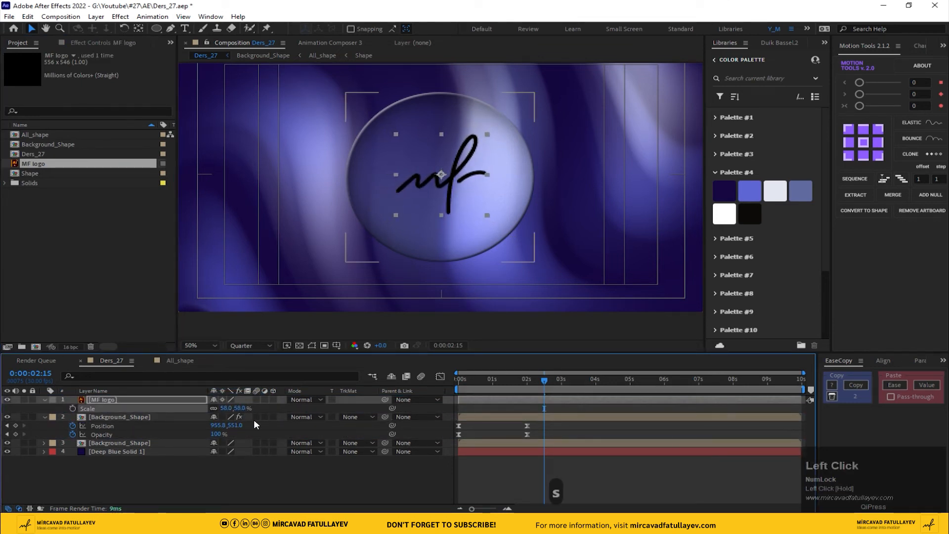
{"action": "type", "text": "5"}
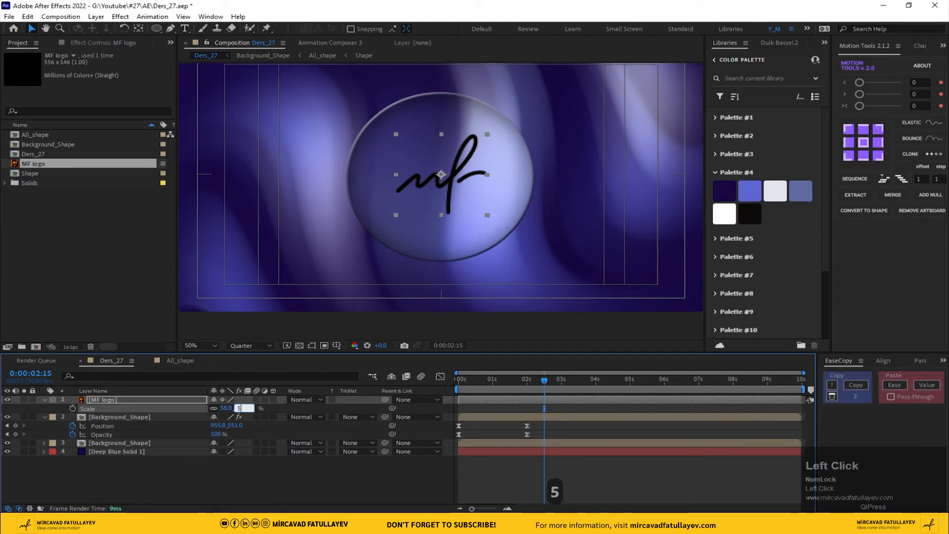
{"action": "type", "text": "5"}
{"action": "key", "text": "Return"}
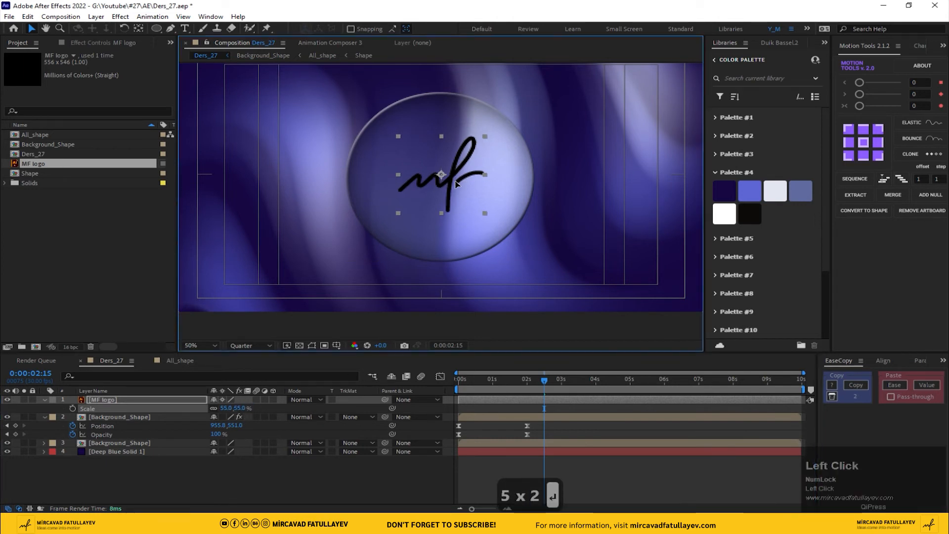
Step: Center the MF logo's anchor point and align the layer horizontally and vertically to the composition's center
{"action": "left_click_drag", "start_coordinate": [455, 184], "coordinate": [449, 188]}
{"action": "left_click", "coordinate": [863, 143]}
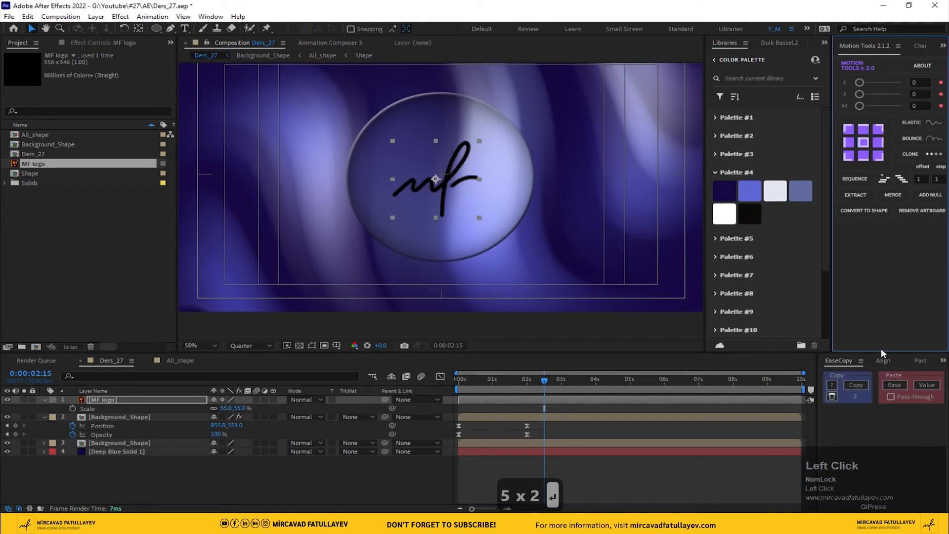
{"action": "left_click", "coordinate": [882, 361]}
{"action": "left_click", "coordinate": [848, 386]}
{"action": "left_click", "coordinate": [905, 386]}
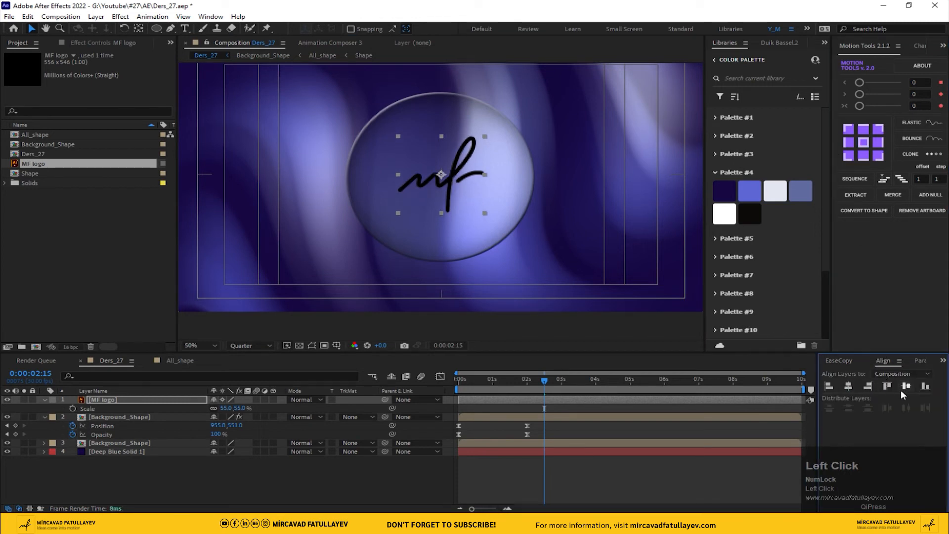
Step: Return to 0 seconds and apply a white Fill effect to the MF logo layer
{"action": "left_click", "coordinate": [125, 416]}
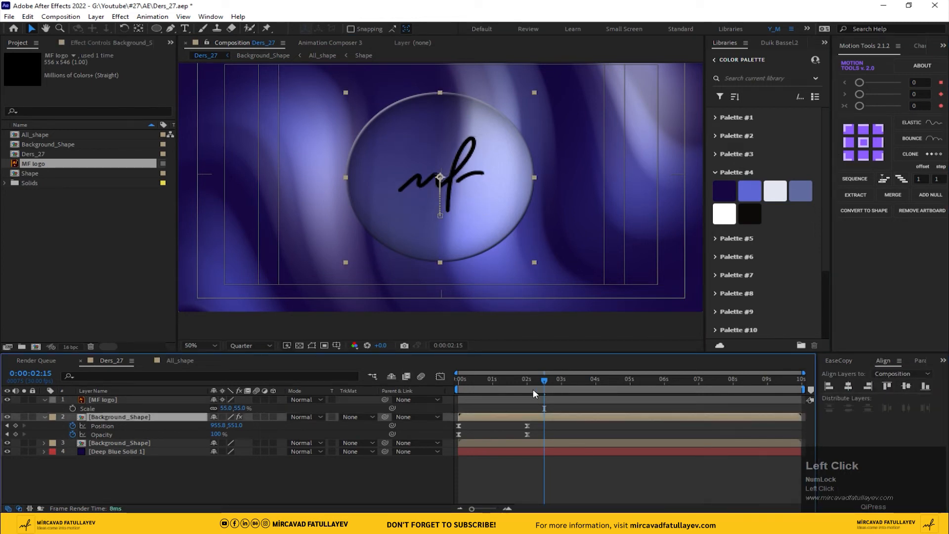
{"action": "scroll", "coordinate": [447, 210], "scroll_direction": "down", "scroll_amount": 2}
{"action": "scroll", "coordinate": [447, 211], "scroll_direction": "up", "scroll_amount": 2}
{"action": "left_click", "coordinate": [452, 383]}
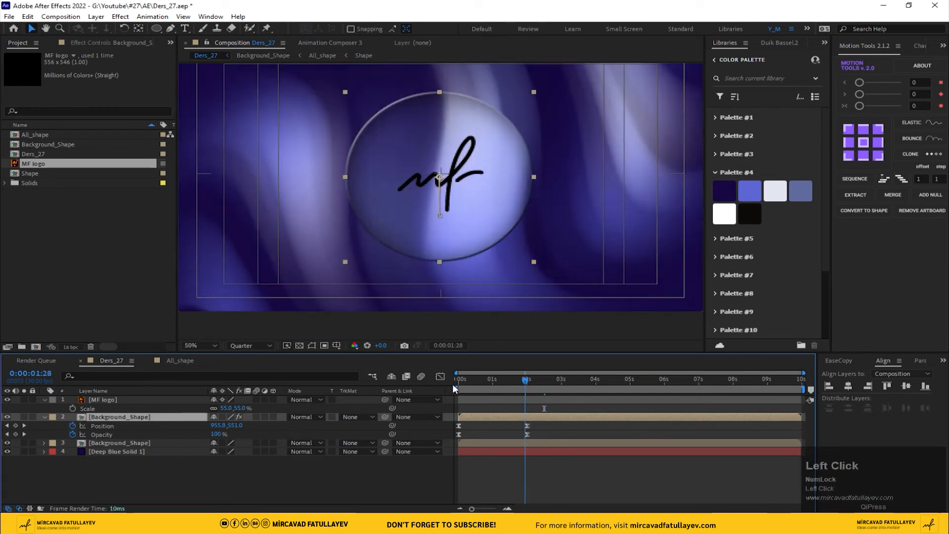
{"action": "left_click", "coordinate": [111, 399]}
{"action": "key", "text": "ctrl+space"}
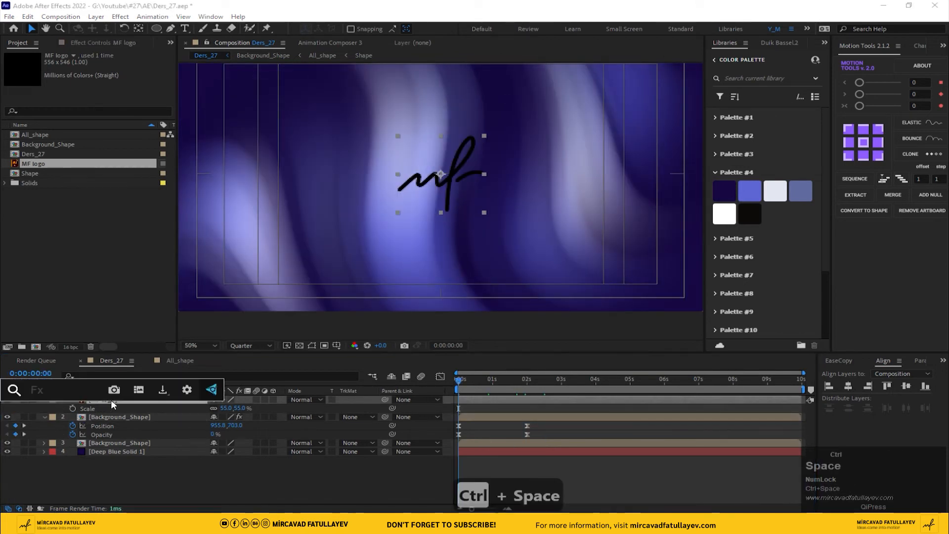
{"action": "type", "text": "fil"}
{"action": "key", "text": "Return"}
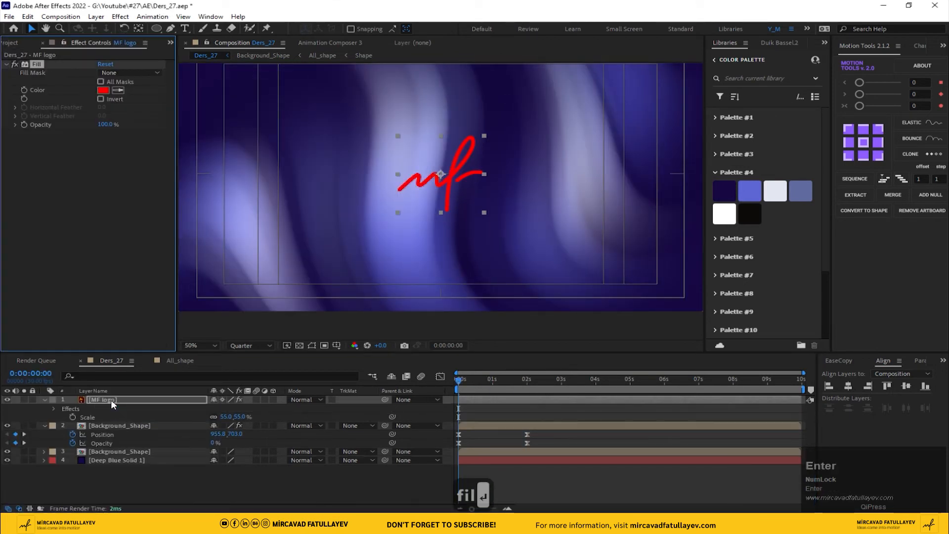
{"action": "left_click", "coordinate": [103, 90]}
{"action": "left_click_drag", "start_coordinate": [445, 238], "coordinate": [401, 216]}
{"action": "left_click", "coordinate": [649, 218]}
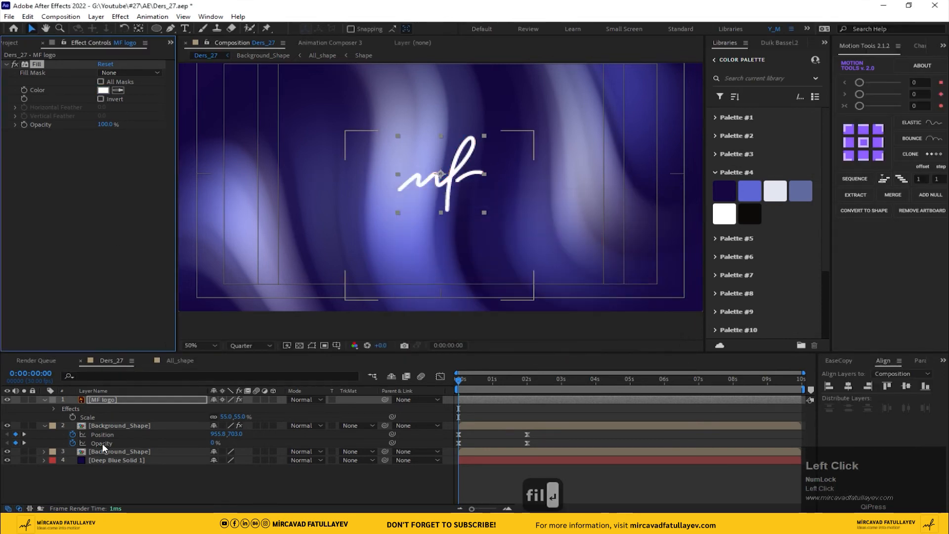
Step: Copy the circle layer's Opacity keyframes onto the MF logo layer at 0 seconds
{"action": "left_click", "coordinate": [114, 403]}
{"action": "left_click", "coordinate": [125, 441]}
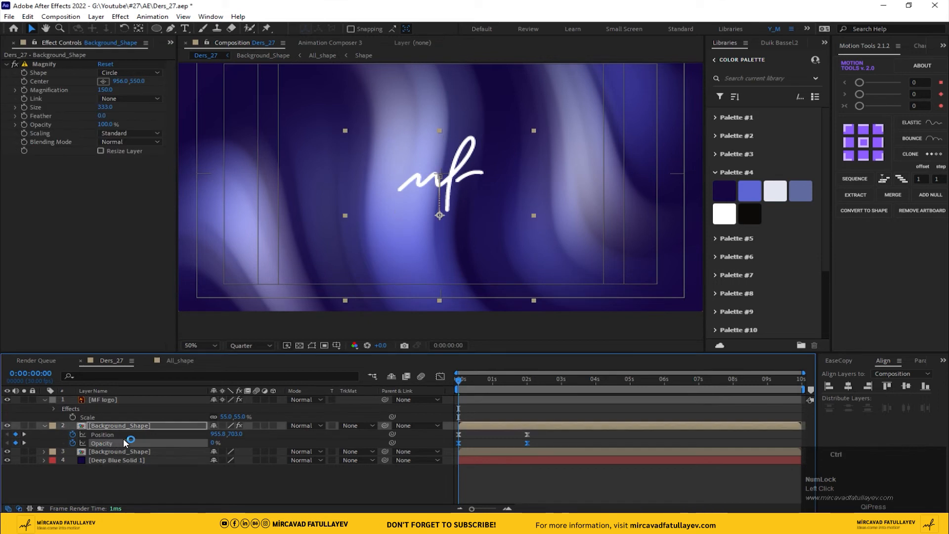
{"action": "key", "text": "ctrl+c"}
{"action": "left_click", "coordinate": [97, 400]}
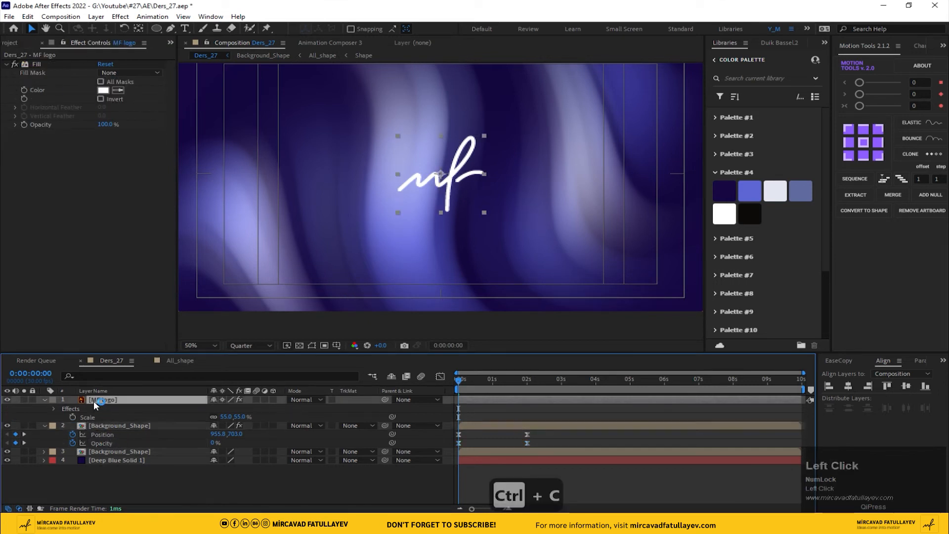
{"action": "key", "text": "ctrl+v"}
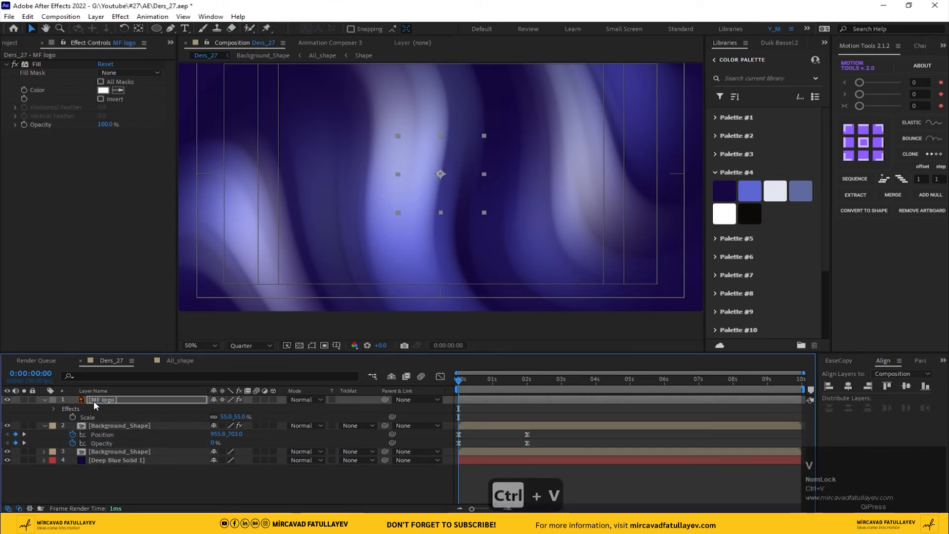
Step: Apply Camera Lens Blur to the MF logo and keyframe its Blur Radius at 30 at 0 seconds
{"action": "key", "text": "ctrl+space"}
{"action": "type", "text": "cam"}
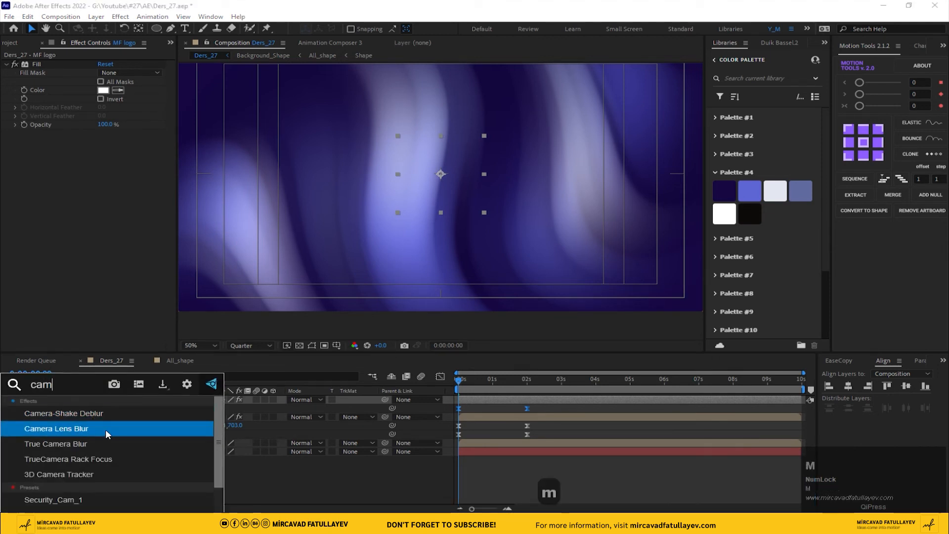
{"action": "left_click", "coordinate": [104, 428]}
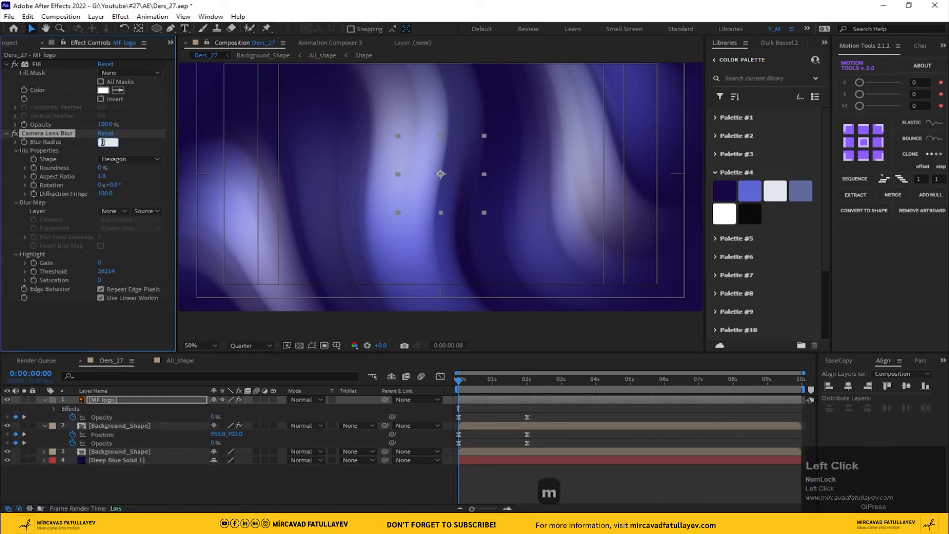
{"action": "type", "text": "30"}
{"action": "key", "text": "Return"}
{"action": "left_click", "coordinate": [24, 142]}
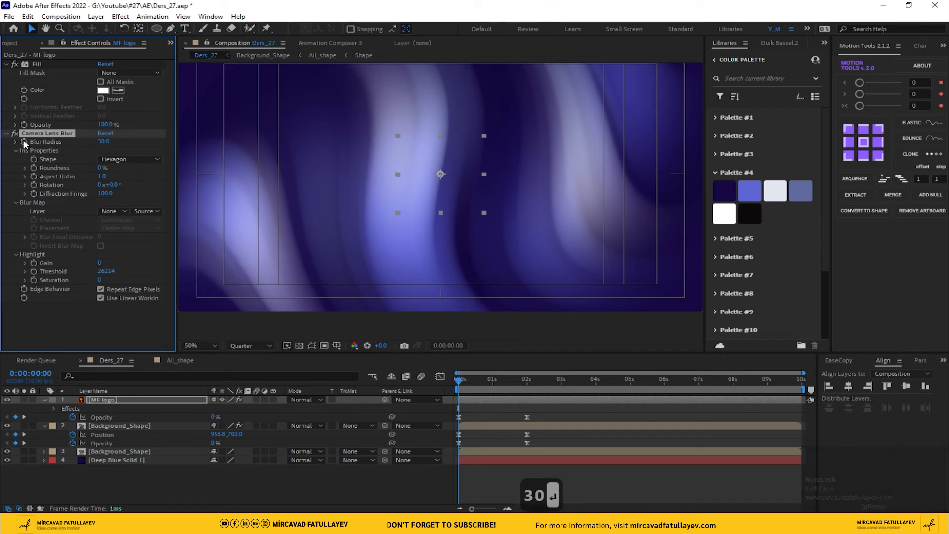
{"action": "key", "text": "u"}
Step: Set the MF logo's Blur Radius to 0 at 2 seconds
{"action": "left_click", "coordinate": [530, 386], "text": "shift"}
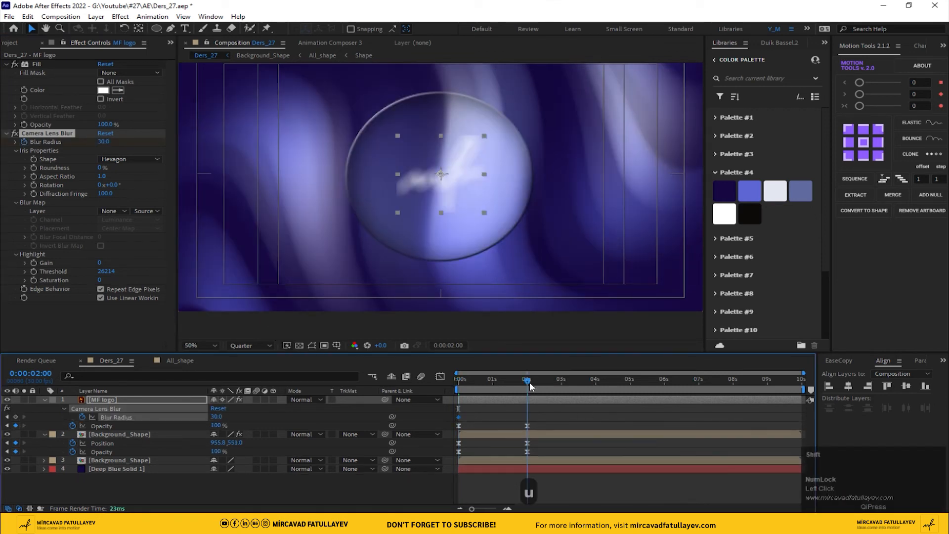
{"action": "left_click_drag", "start_coordinate": [102, 142], "coordinate": [2, 145]}
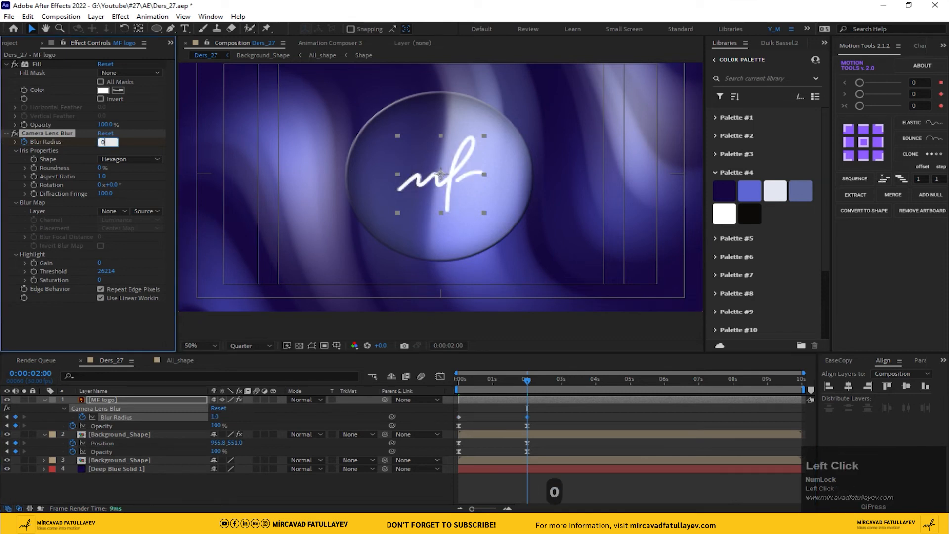
{"action": "type", "text": "0"}
{"action": "key", "text": "Return"}
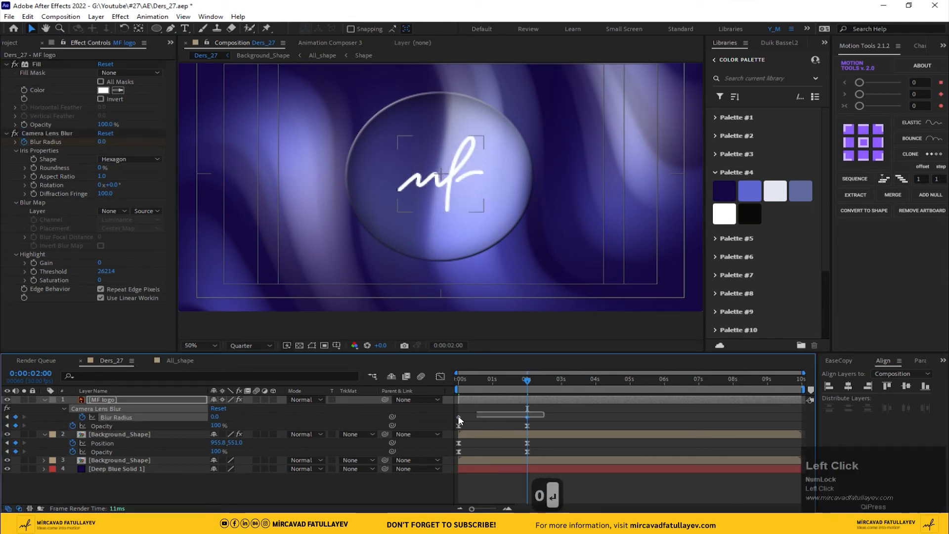
Step: Paste the copied easing onto both Blur Radius keyframes and preview the logo reveal
{"action": "left_click_drag", "start_coordinate": [546, 411], "coordinate": [447, 419]}
{"action": "left_click", "coordinate": [841, 361]}
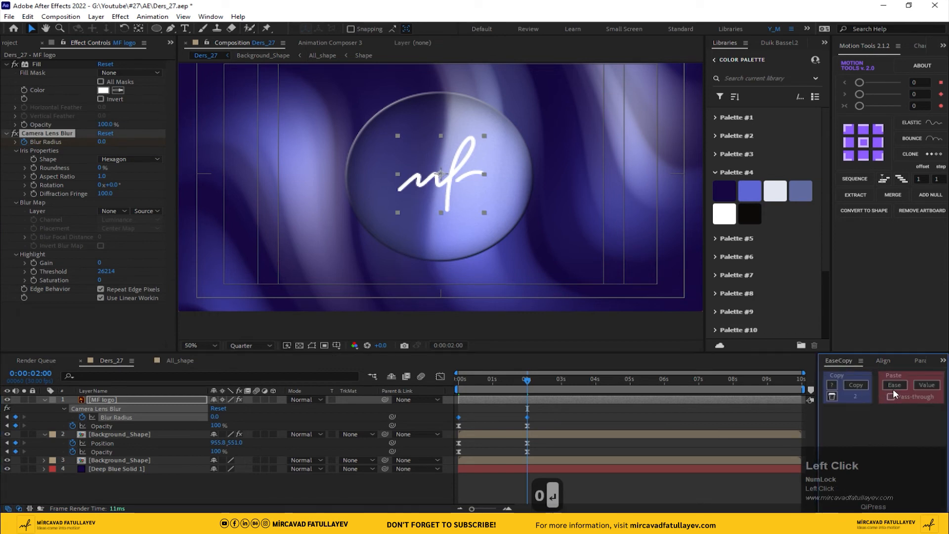
{"action": "left_click", "coordinate": [571, 410]}
{"action": "key", "text": "space"}
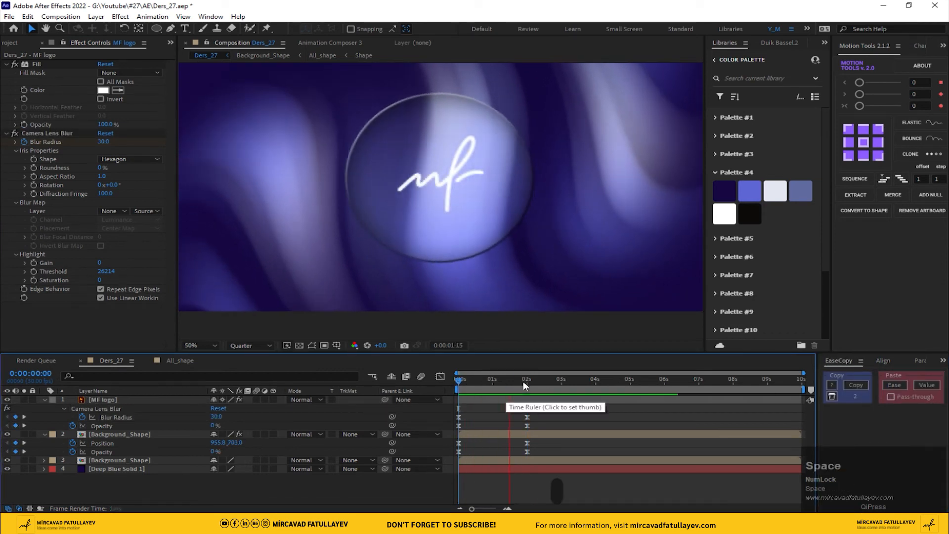
Step: Parent the MF logo layer to the circle's Background_Shape layer and return to 0 seconds
{"action": "left_click", "coordinate": [540, 388]}
{"action": "left_click_drag", "start_coordinate": [539, 385], "coordinate": [508, 391]}
{"action": "left_click_drag", "start_coordinate": [384, 400], "coordinate": [153, 435]}
{"action": "left_click_drag", "start_coordinate": [496, 378], "coordinate": [340, 393]}
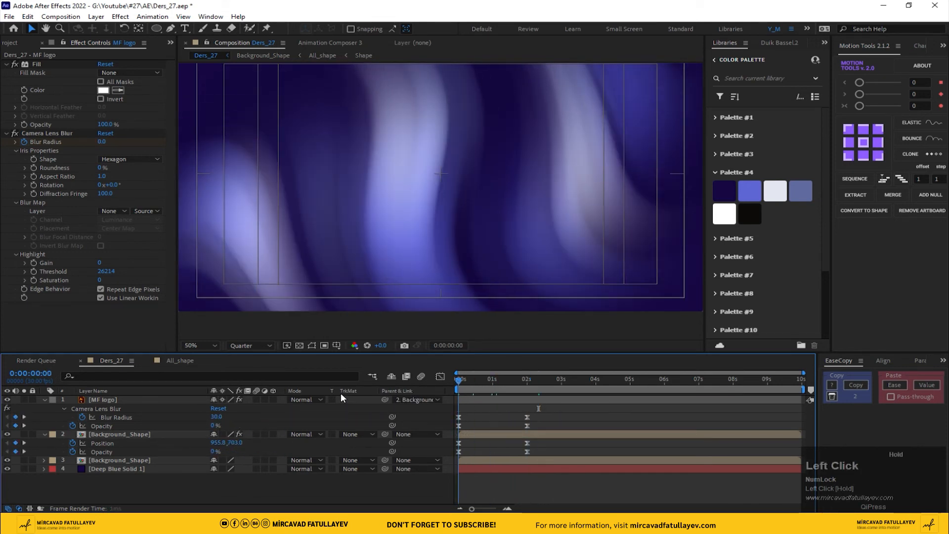
Step: Shift the MF logo layer to start at frame 20 and preview the delayed logo reveal
{"action": "key", "text": "shift+Page_Down"}
{"action": "key", "text": "shift+Page_Down"}
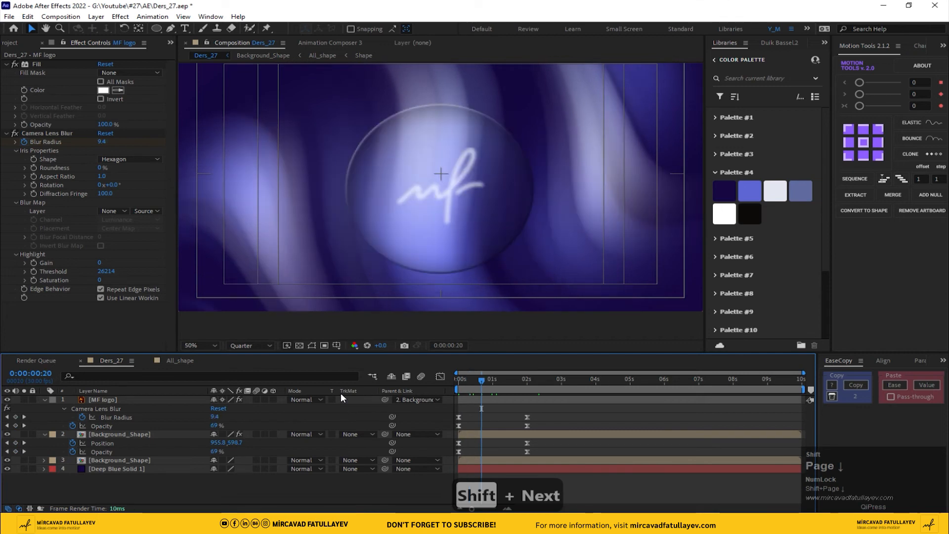
{"action": "left_click", "coordinate": [481, 399]}
{"action": "left_click_drag", "start_coordinate": [482, 397], "coordinate": [506, 398]}
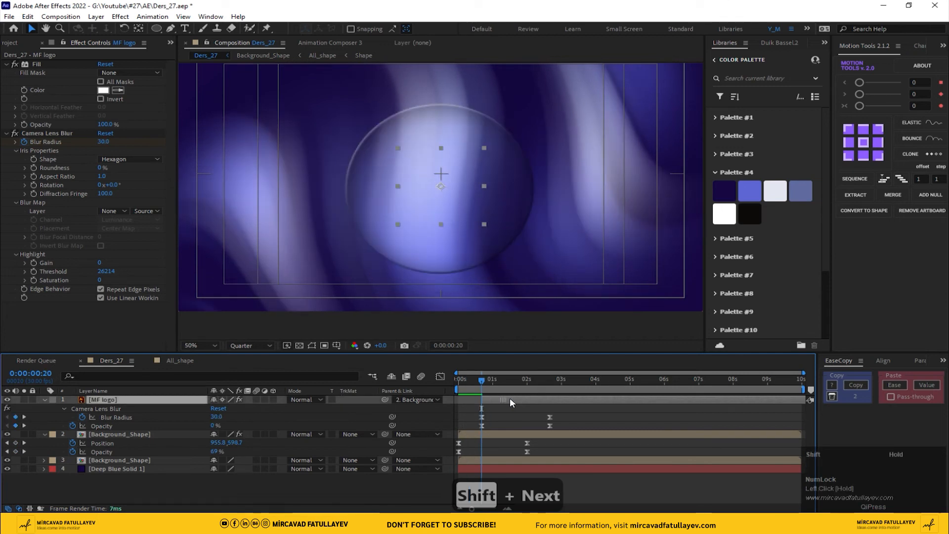
{"action": "left_click", "coordinate": [459, 378]}
{"action": "key", "text": "space"}
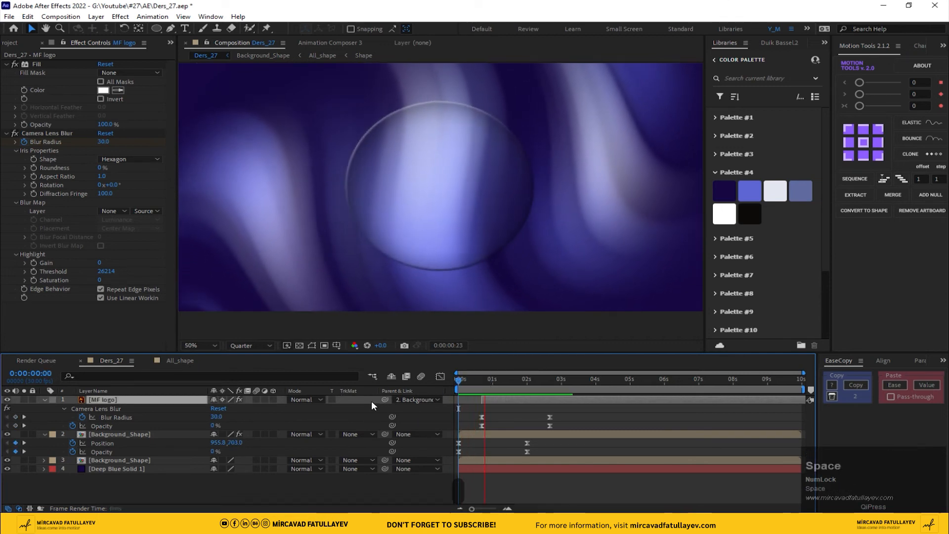
{"action": "left_click", "coordinate": [482, 382]}
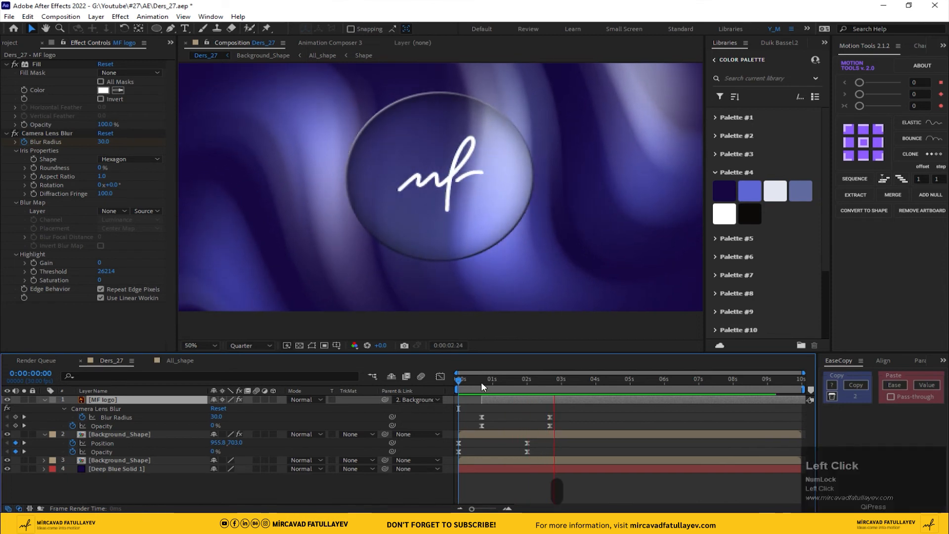
Step: Move the MF logo layer to start at frame 10 and preview the animation from the beginning
{"action": "key", "text": "shift+Page_Down"}
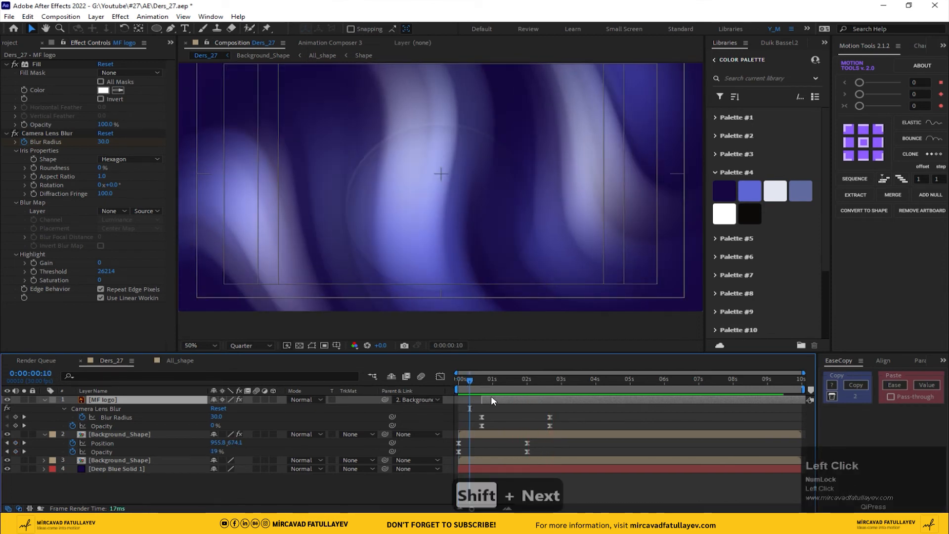
{"action": "left_click_drag", "start_coordinate": [491, 395], "coordinate": [481, 396]}
{"action": "left_click", "coordinate": [459, 379]}
{"action": "key", "text": "space"}
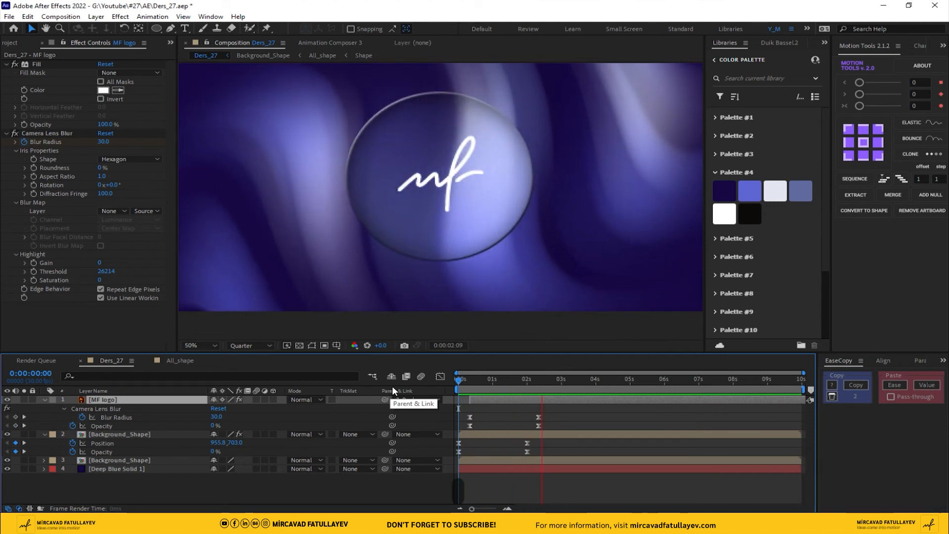
{"action": "key", "text": "space"}
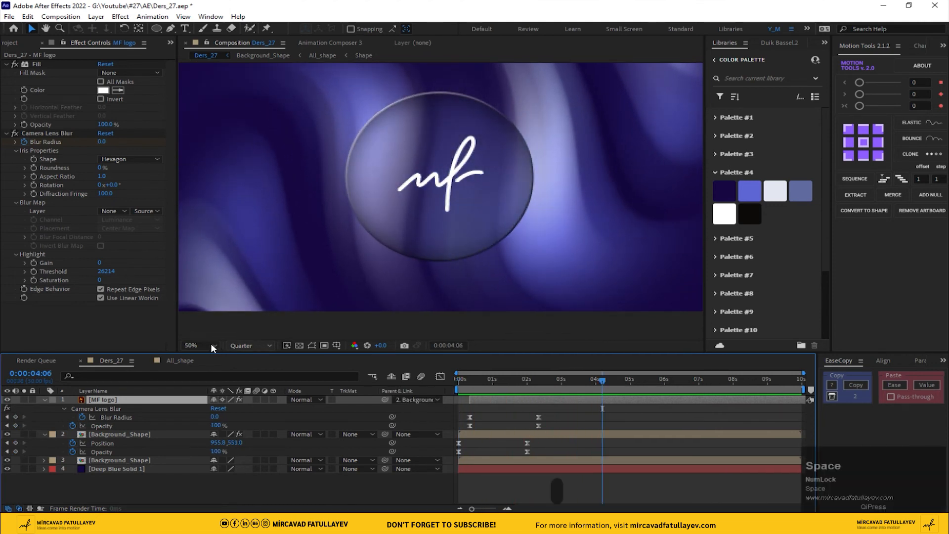
Step: Fit the composition in the viewer, return to 0 seconds and save the project
{"action": "left_click", "coordinate": [211, 345]}
{"action": "left_click", "coordinate": [239, 176]}
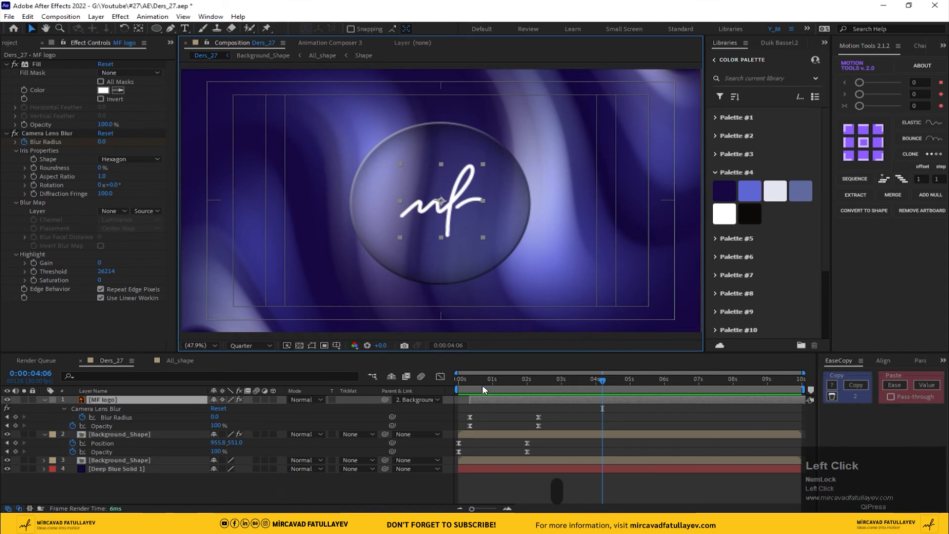
{"action": "key", "text": "Home"}
{"action": "key", "text": "ctrl+s"}
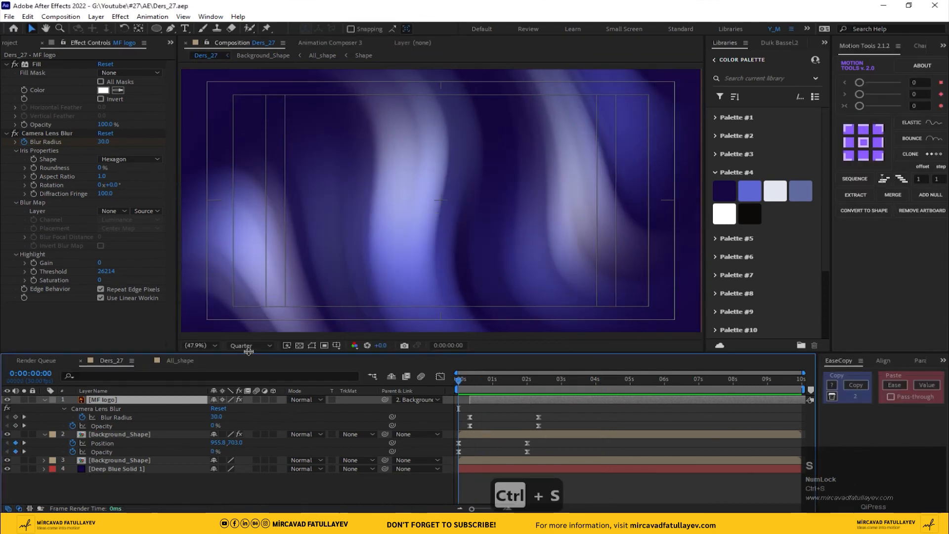
Step: Set the preview resolution to Full and review the logo reveal up to about 0:00:01:17
{"action": "left_click", "coordinate": [256, 344]}
{"action": "left_click", "coordinate": [256, 370]}
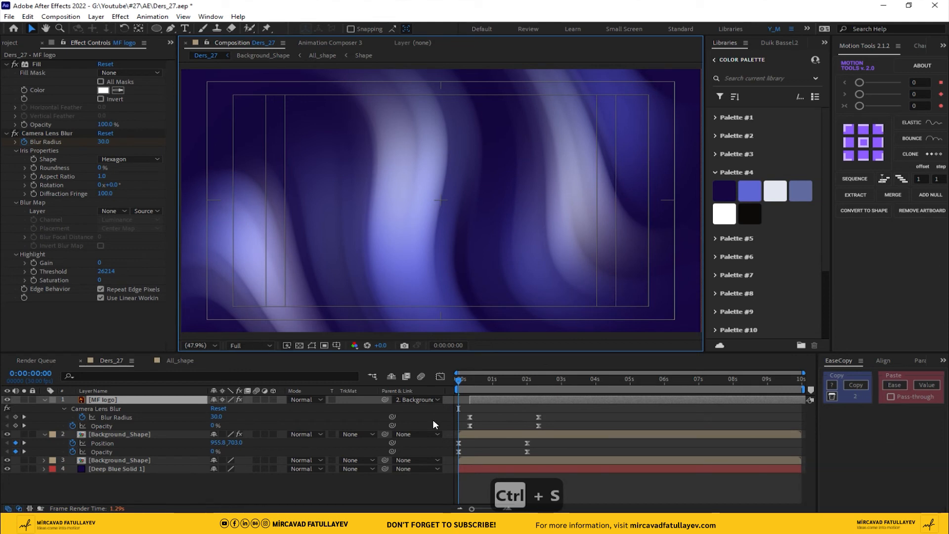
{"action": "key", "text": "KP_0"}
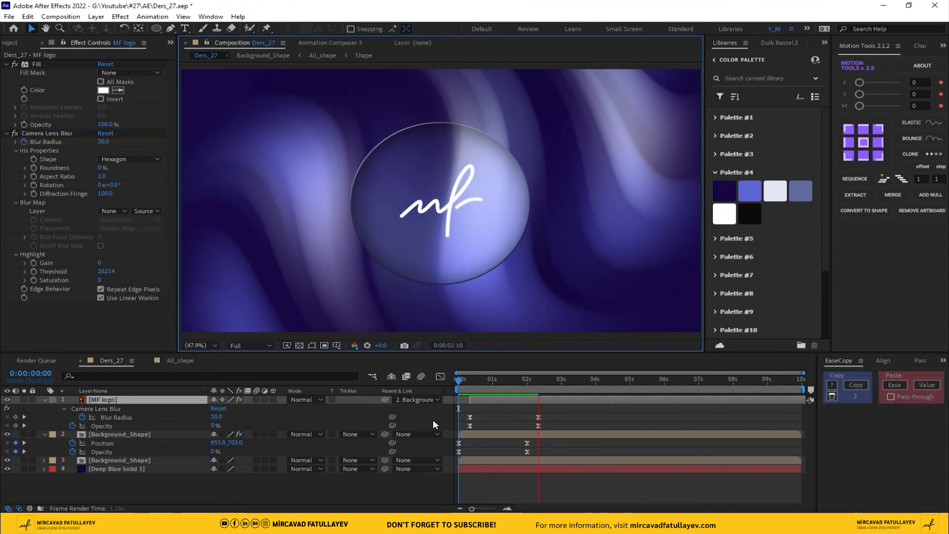
{"action": "left_click", "coordinate": [405, 390]}
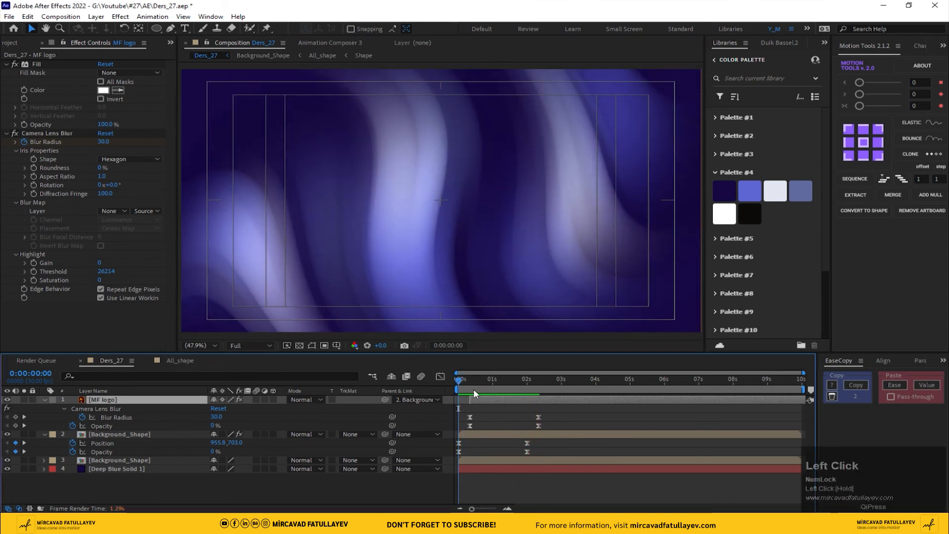
{"action": "left_click_drag", "start_coordinate": [477, 376], "coordinate": [514, 385]}
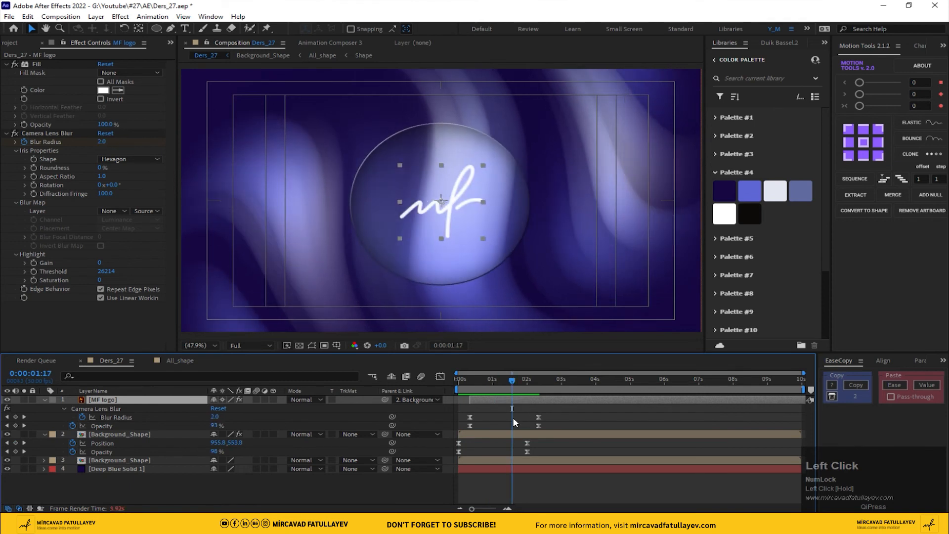
{"action": "key", "text": "ctrl+space"}
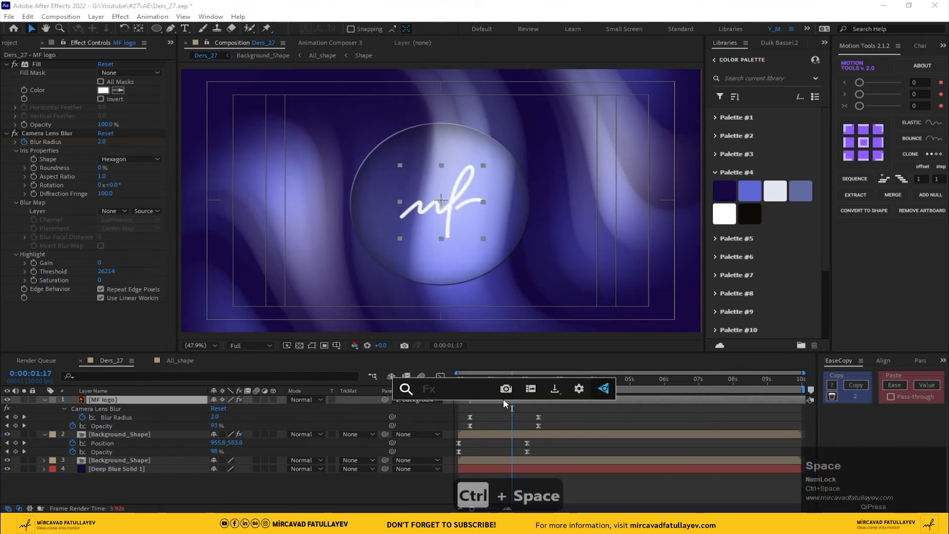
{"action": "type", "text": "be"}
{"action": "left_click", "coordinate": [578, 404]}
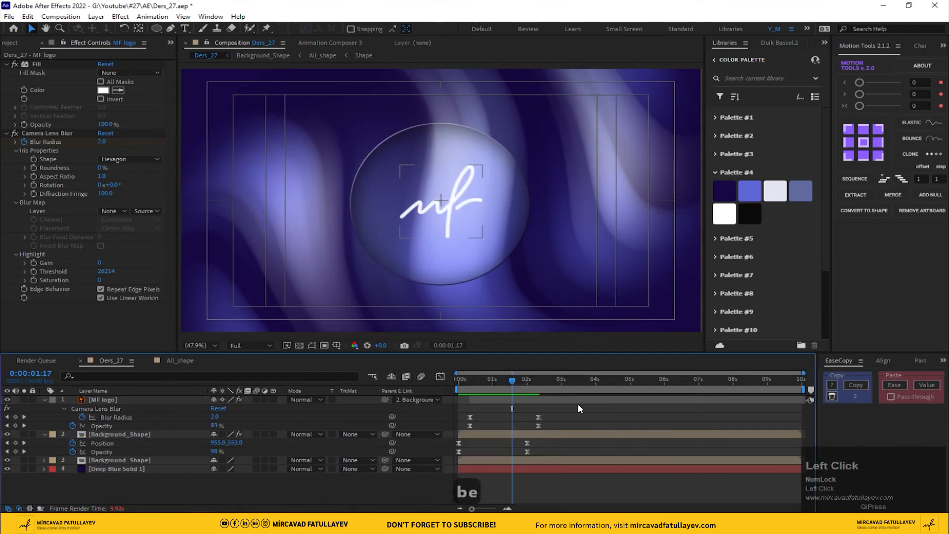
Step: Add a Bevel and Emboss layer style to the MF logo layer
{"action": "right_click", "coordinate": [572, 400]}
{"action": "mouse_move", "coordinate": [655, 225]}
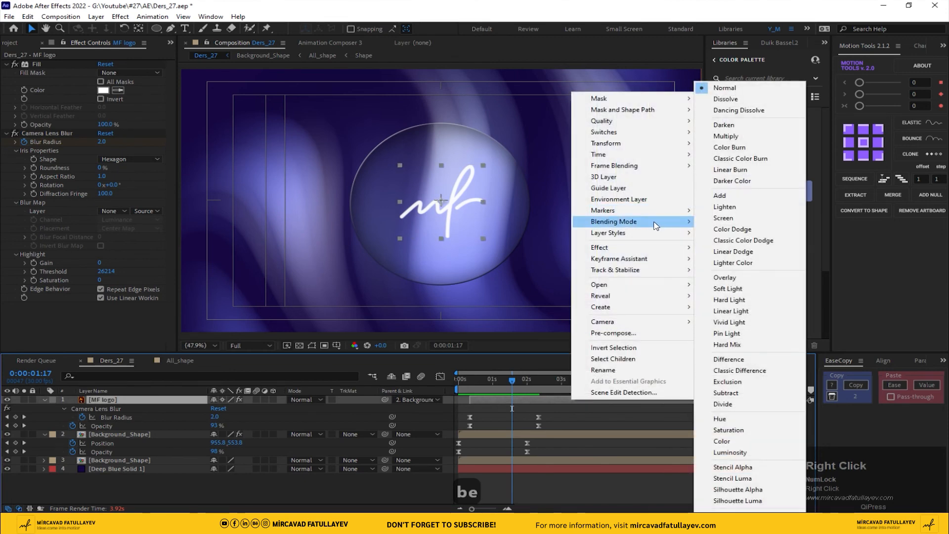
{"action": "left_click", "coordinate": [763, 314]}
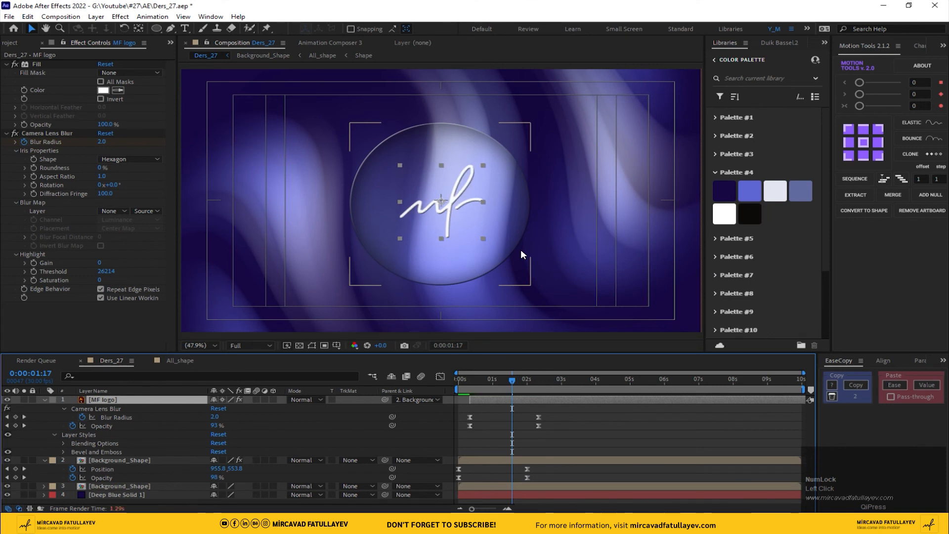
Step: Lower the Highlight Opacity of the MF logo's Bevel and Emboss style to 23%
{"action": "scroll", "coordinate": [468, 217], "scroll_direction": "up", "scroll_amount": 3}
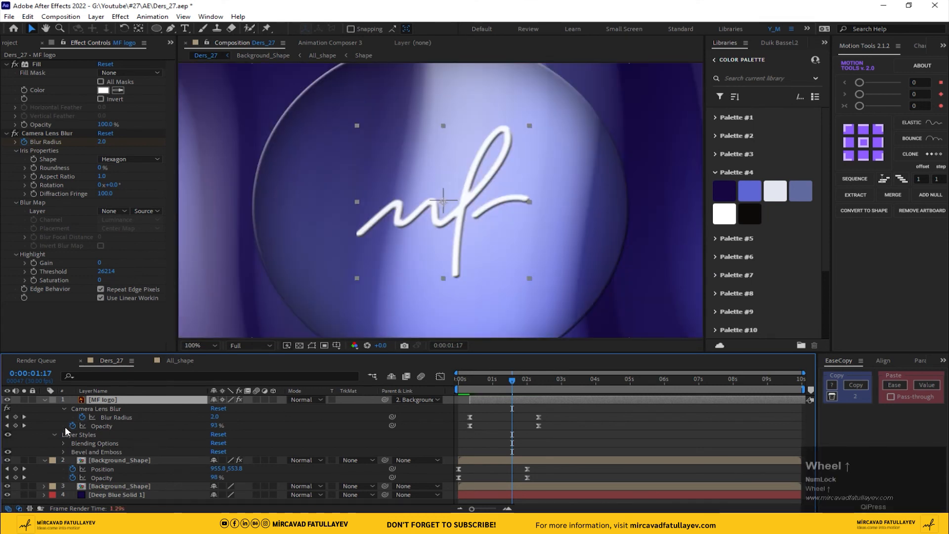
{"action": "left_click", "coordinate": [60, 452]}
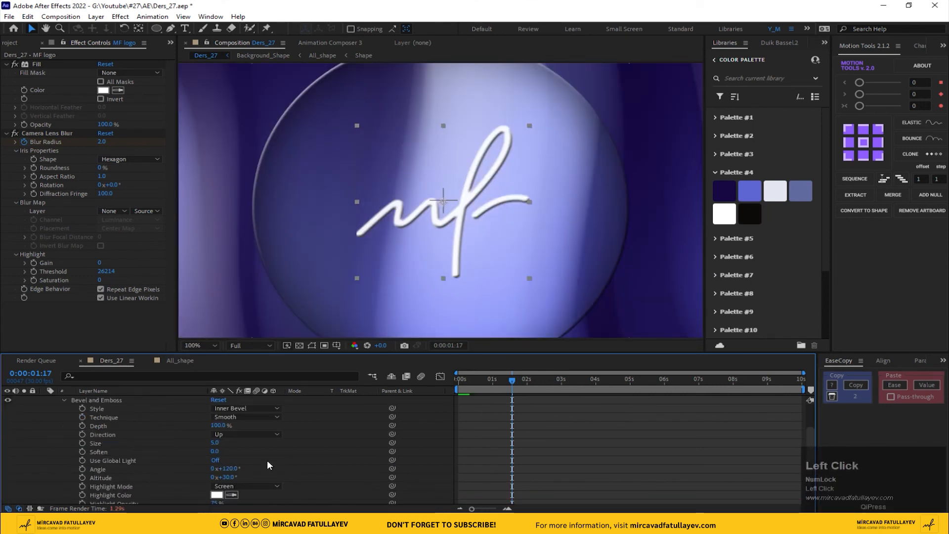
{"action": "scroll", "coordinate": [123, 443], "scroll_direction": "up", "scroll_amount": 1}
{"action": "scroll", "coordinate": [123, 444], "scroll_direction": "down", "scroll_amount": 1}
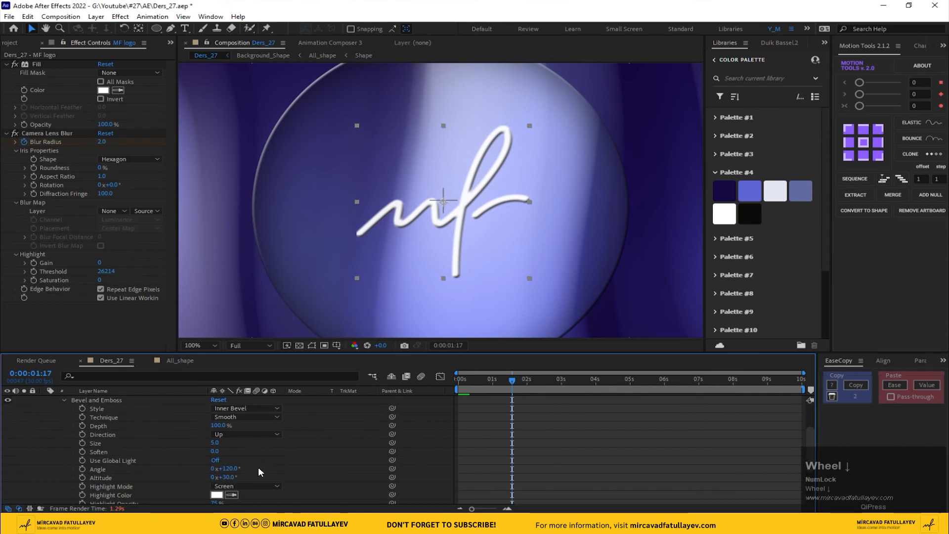
{"action": "scroll", "coordinate": [271, 464], "scroll_direction": "down", "scroll_amount": 2}
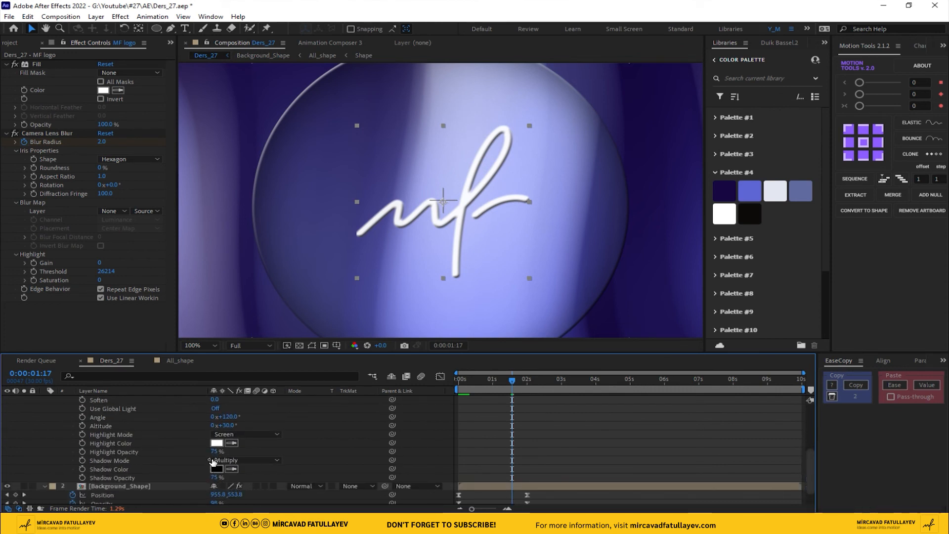
{"action": "left_click_drag", "start_coordinate": [213, 451], "coordinate": [181, 448]}
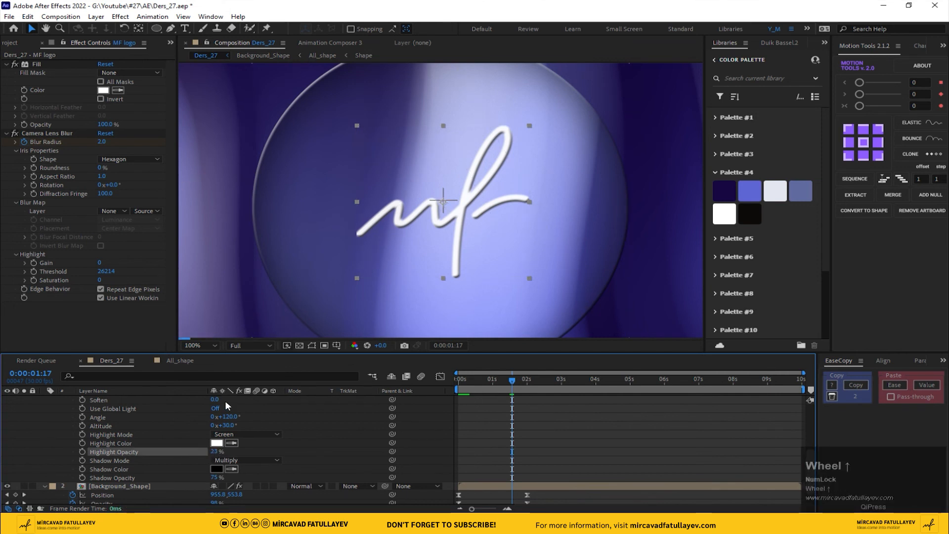
Step: Try the logo bevel's Highlight Opacity at 0% at 0:00:02:25 and undo that change
{"action": "left_click", "coordinate": [555, 380]}
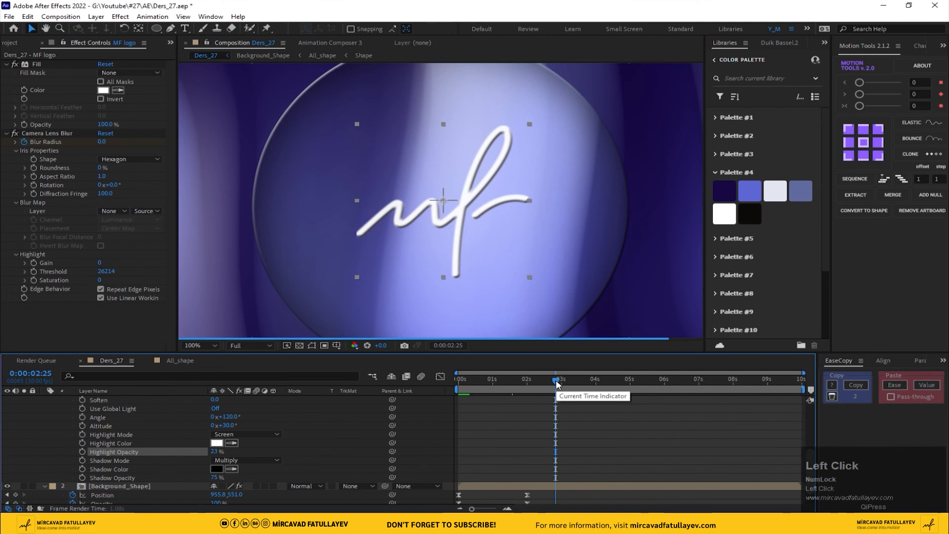
{"action": "scroll", "coordinate": [482, 240], "scroll_direction": "up", "scroll_amount": 1}
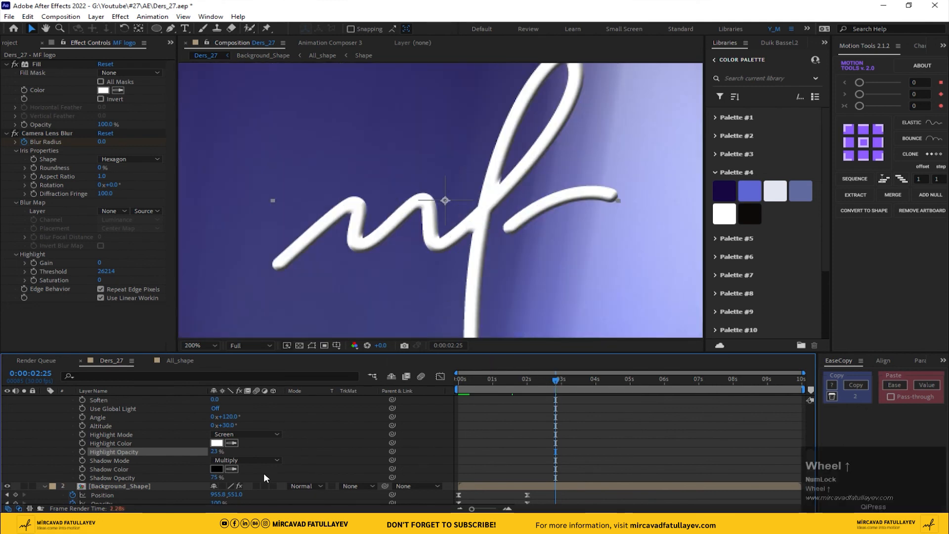
{"action": "left_click_drag", "start_coordinate": [173, 449], "coordinate": [156, 448]}
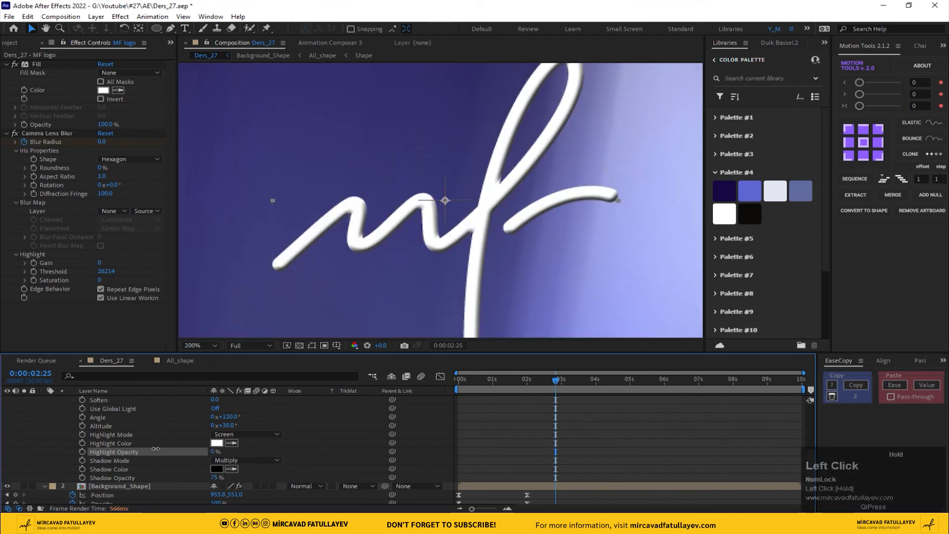
{"action": "key", "text": "ctrl+z"}
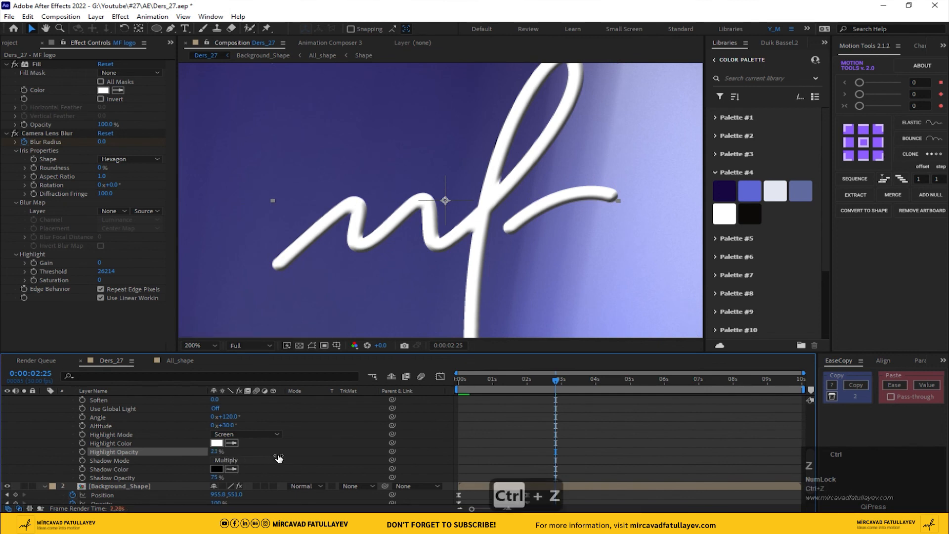
Step: Set the Depth of the MF logo's Bevel and Emboss style to 60%
{"action": "scroll", "coordinate": [296, 452], "scroll_direction": "down", "scroll_amount": 1}
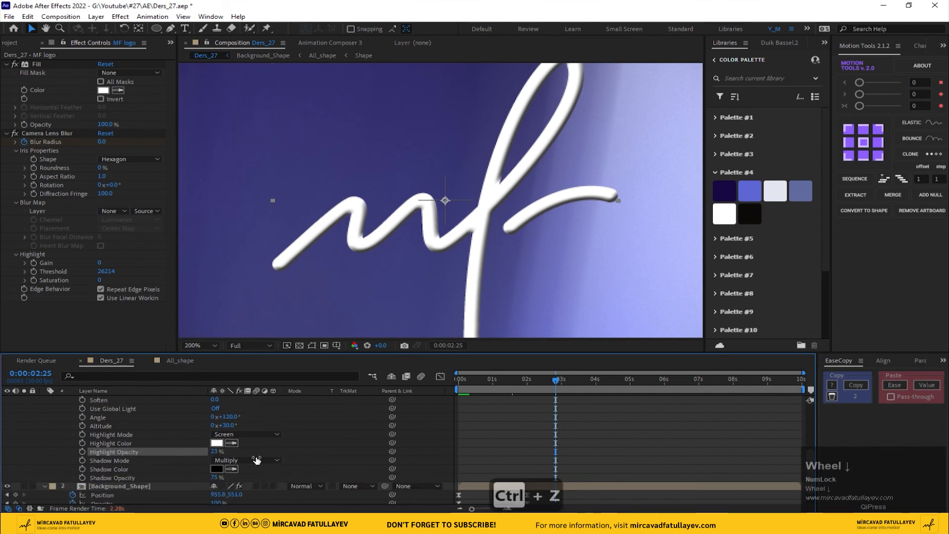
{"action": "scroll", "coordinate": [220, 427], "scroll_direction": "up", "scroll_amount": 2}
{"action": "left_click_drag", "start_coordinate": [218, 429], "coordinate": [186, 425]}
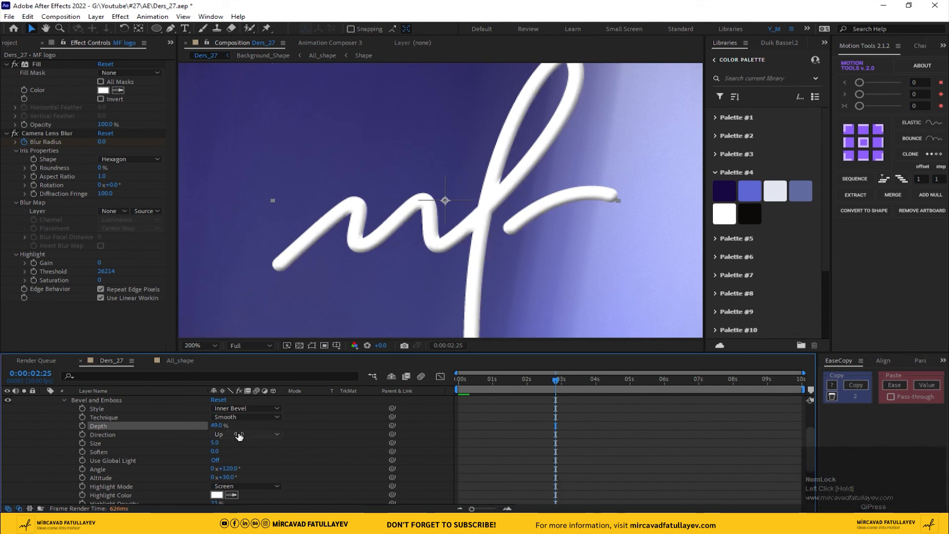
{"action": "left_click", "coordinate": [213, 425]}
{"action": "type", "text": "60"}
{"action": "key", "text": "Return"}
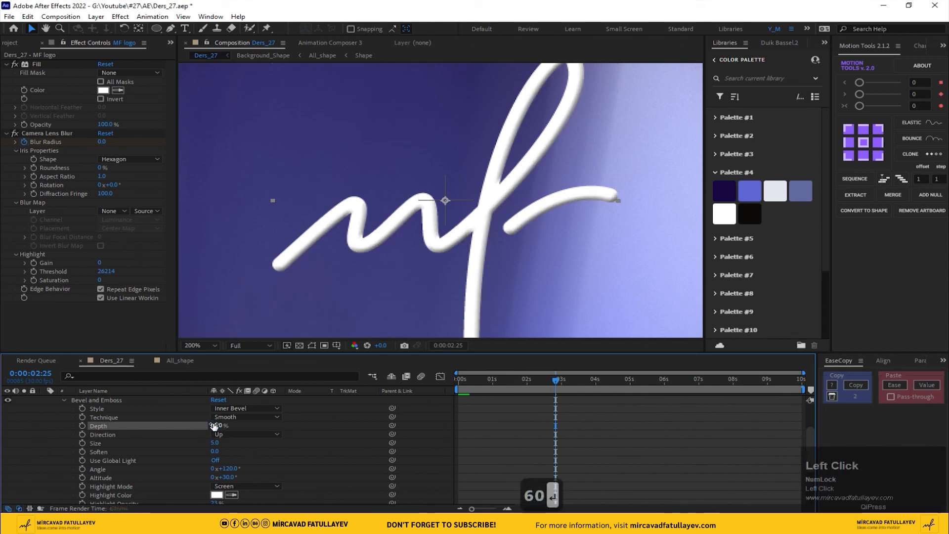
Step: Fit the whole composition in the viewer, save the project and preview it from 0 seconds
{"action": "left_click_drag", "start_coordinate": [201, 343], "coordinate": [223, 175]}
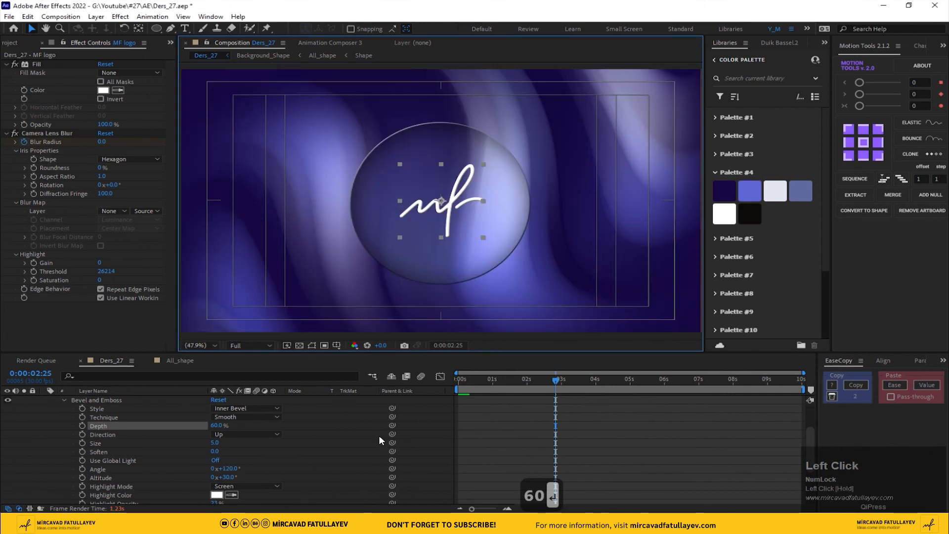
{"action": "left_click_drag", "start_coordinate": [488, 377], "coordinate": [328, 394]}
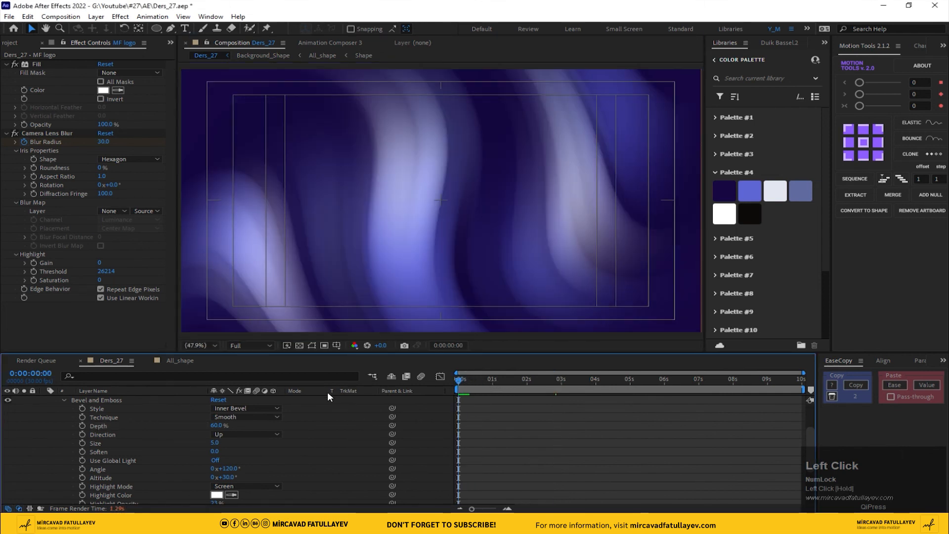
{"action": "key", "text": "ctrl+s"}
{"action": "key", "text": "KP_0"}
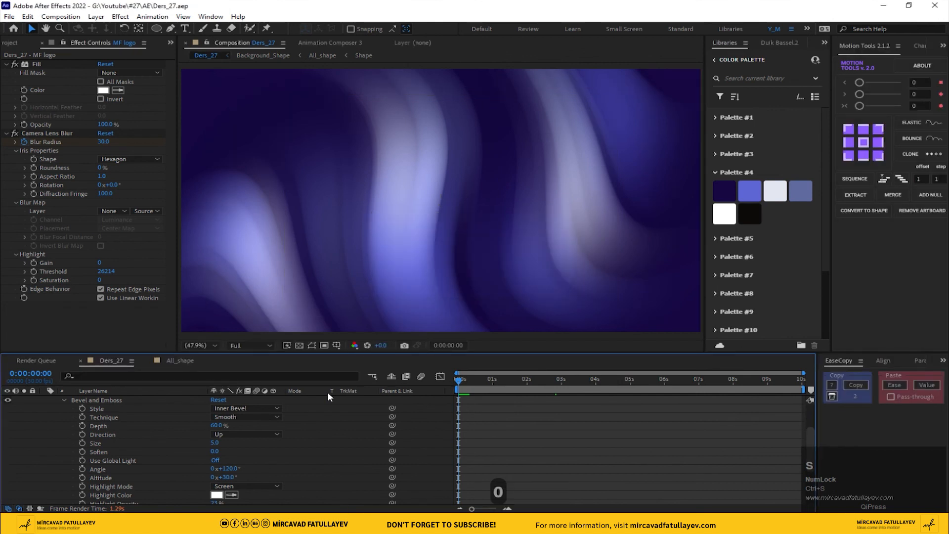